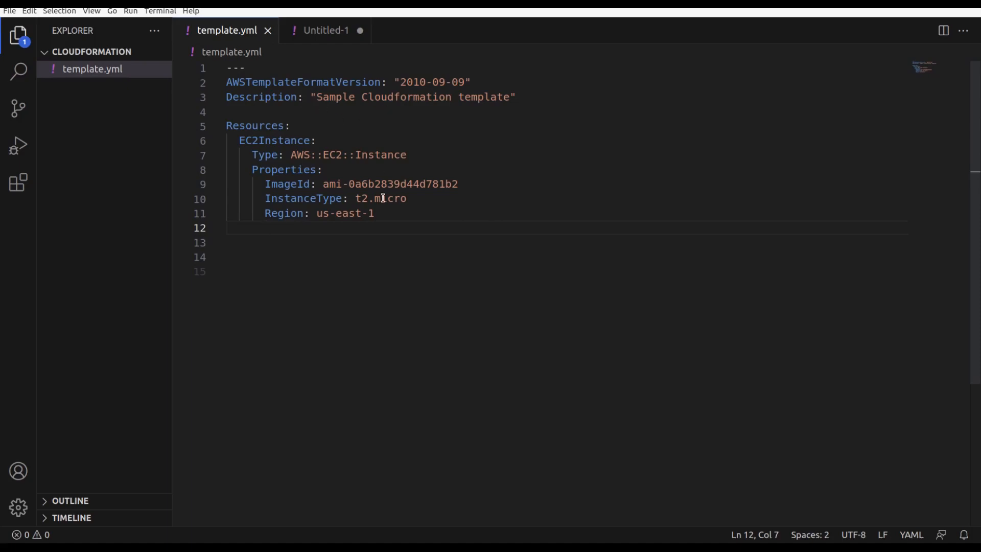
Examine the EC2Instance resource in template.yml, covering its type, its properties block and the ImageId value
{"action": "left_click_drag", "start_coordinate": [234, 140], "coordinate": [392, 210]}
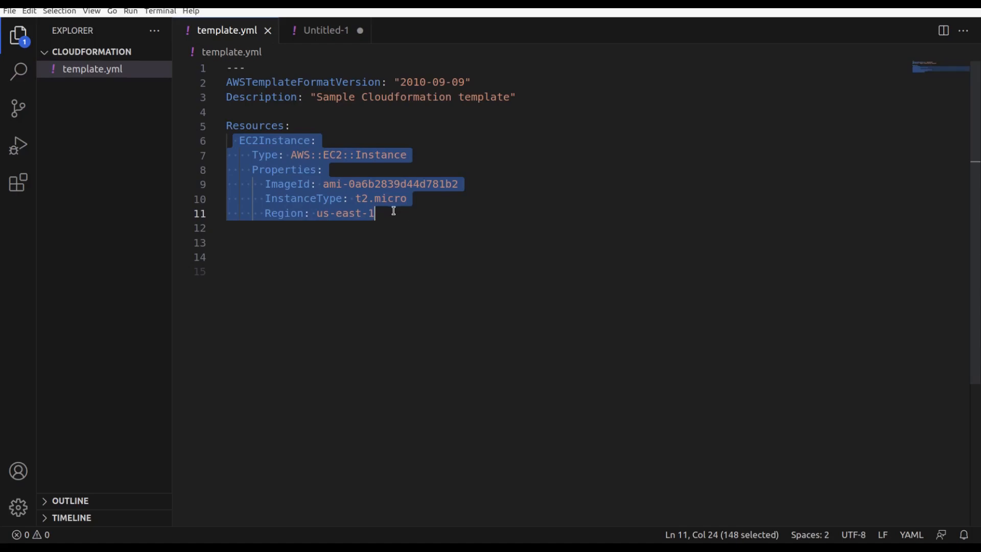
{"action": "left_click", "coordinate": [424, 200]}
{"action": "left_click_drag", "start_coordinate": [252, 155], "coordinate": [288, 155]}
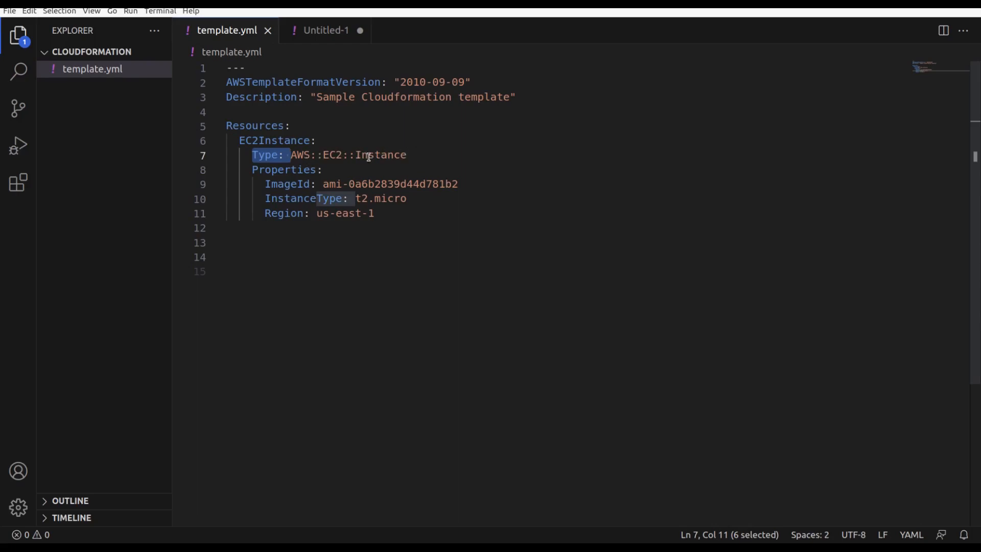
{"action": "left_click", "coordinate": [252, 171]}
{"action": "left_click_drag", "start_coordinate": [252, 171], "coordinate": [390, 214]}
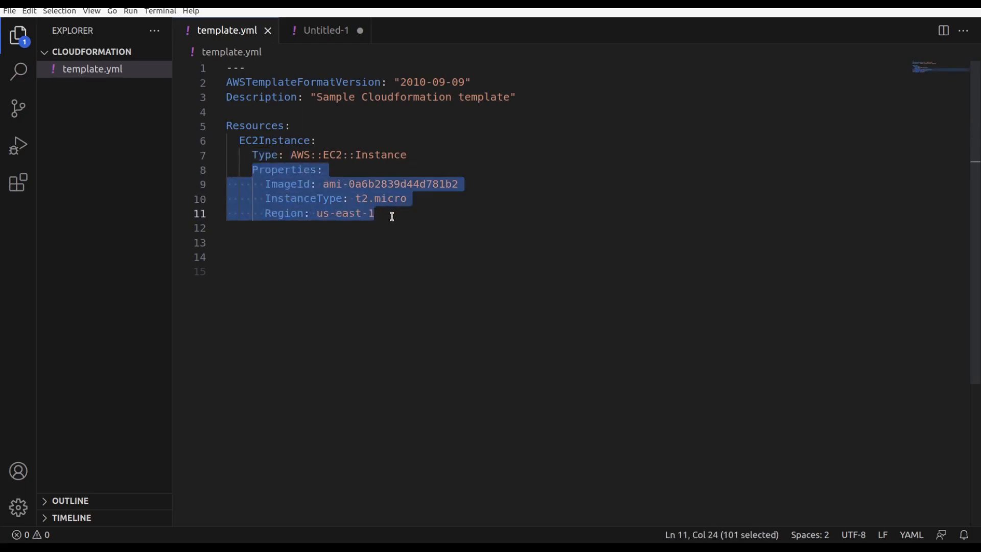
{"action": "left_click", "coordinate": [323, 213]}
{"action": "double_click", "coordinate": [279, 184]}
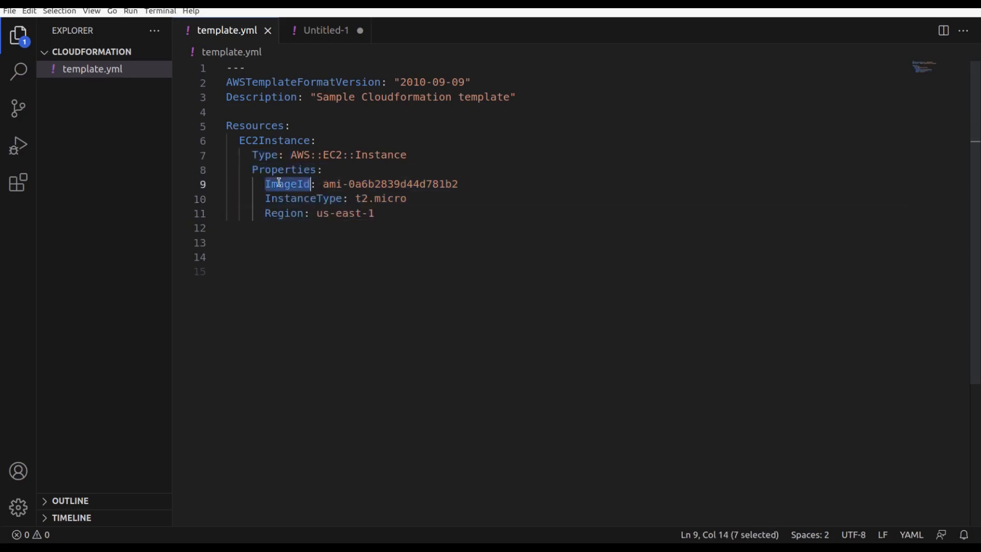
{"action": "left_click", "coordinate": [323, 184]}
{"action": "left_click_drag", "start_coordinate": [333, 182], "coordinate": [460, 183]}
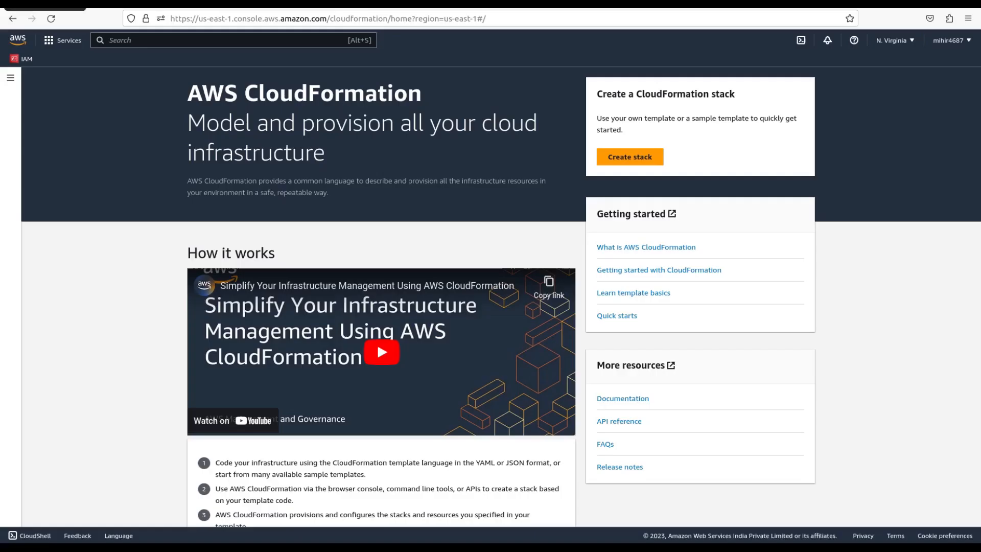
Switch to the AWS console in the browser and view the EC2 list of public AMIs with its search filters
{"action": "left_click", "coordinate": [45, 4]}
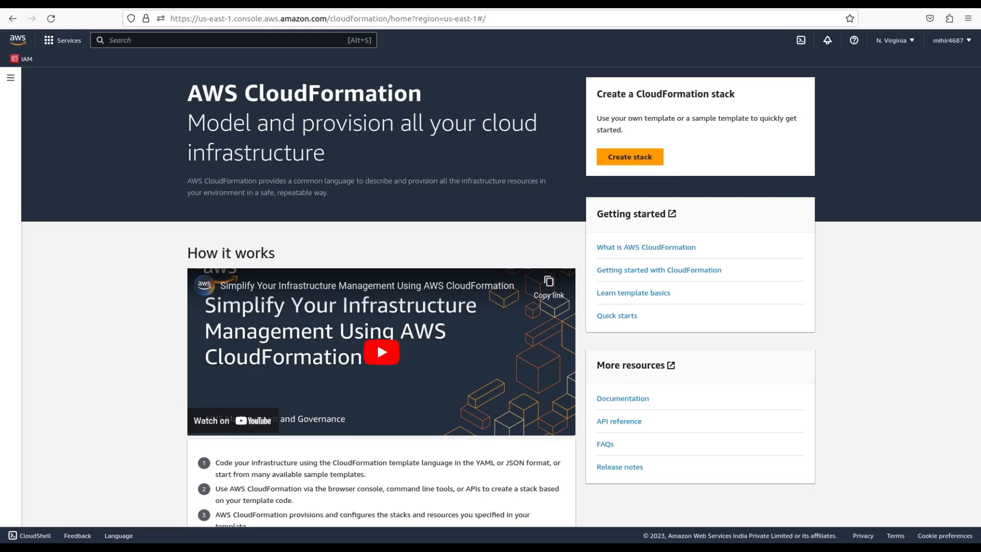
{"action": "left_click", "coordinate": [266, 4]}
{"action": "left_click", "coordinate": [272, 98]}
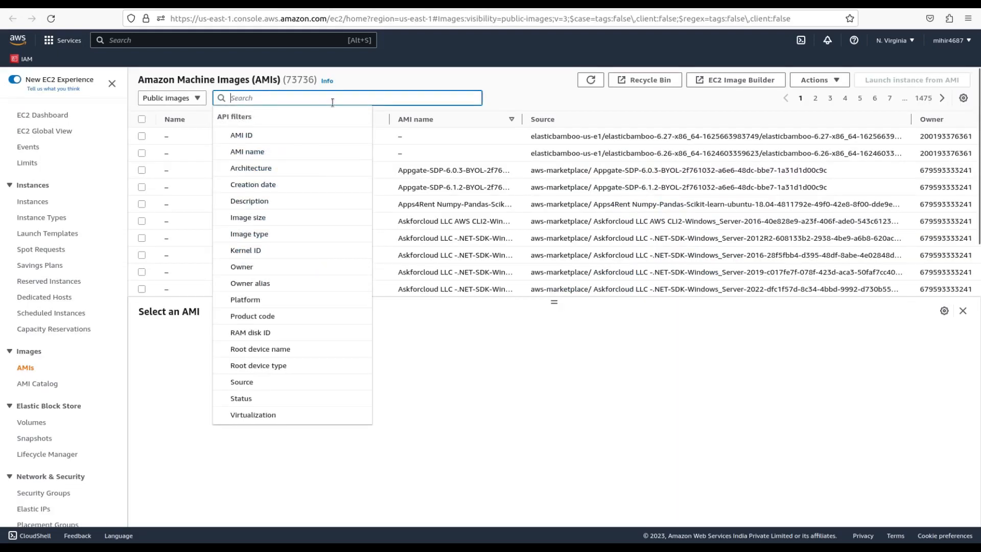
{"action": "left_click", "coordinate": [492, 98]}
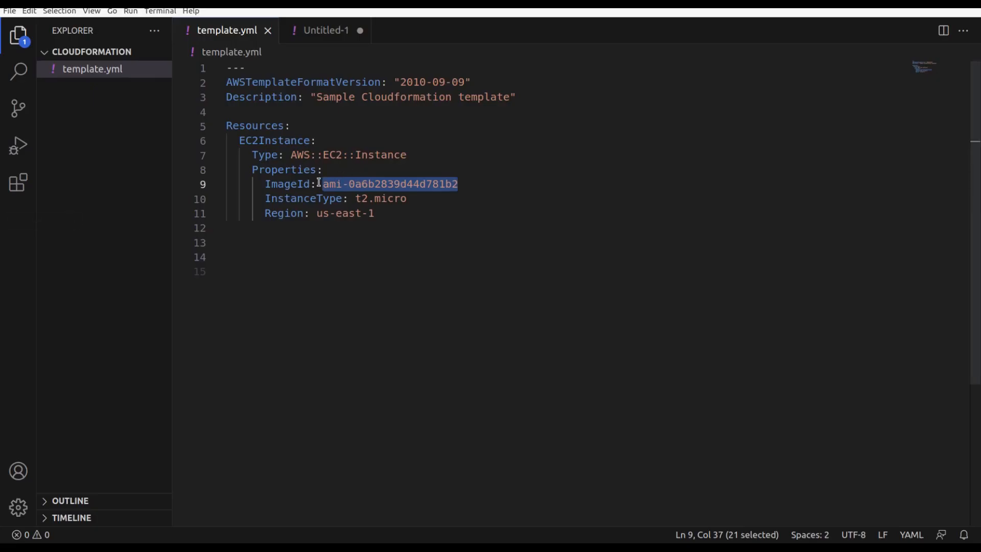
Return to template.yml in the code editor and examine the values of ImageId, InstanceType and Region
{"action": "left_click", "coordinate": [319, 183]}
{"action": "left_click_drag", "start_coordinate": [326, 184], "coordinate": [460, 184]}
{"action": "double_click", "coordinate": [304, 200]}
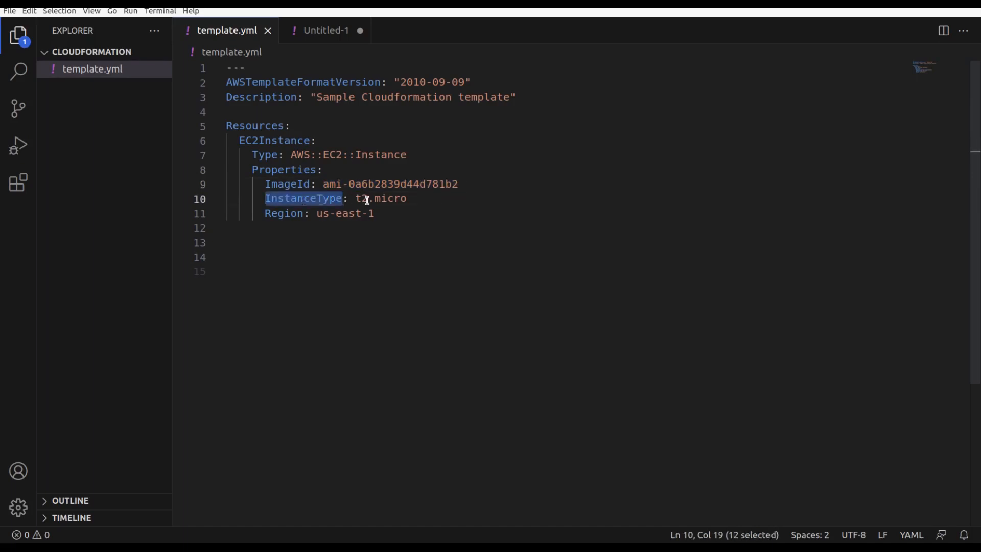
{"action": "left_click_drag", "start_coordinate": [356, 199], "coordinate": [413, 199]}
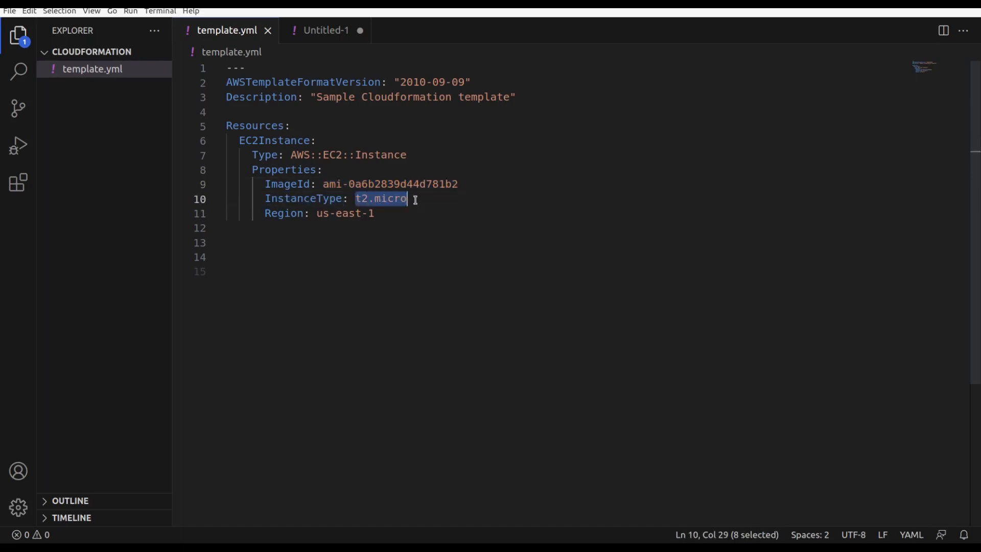
{"action": "left_click", "coordinate": [363, 197]}
{"action": "left_click_drag", "start_coordinate": [357, 198], "coordinate": [414, 193]}
{"action": "left_click_drag", "start_coordinate": [315, 213], "coordinate": [376, 213]}
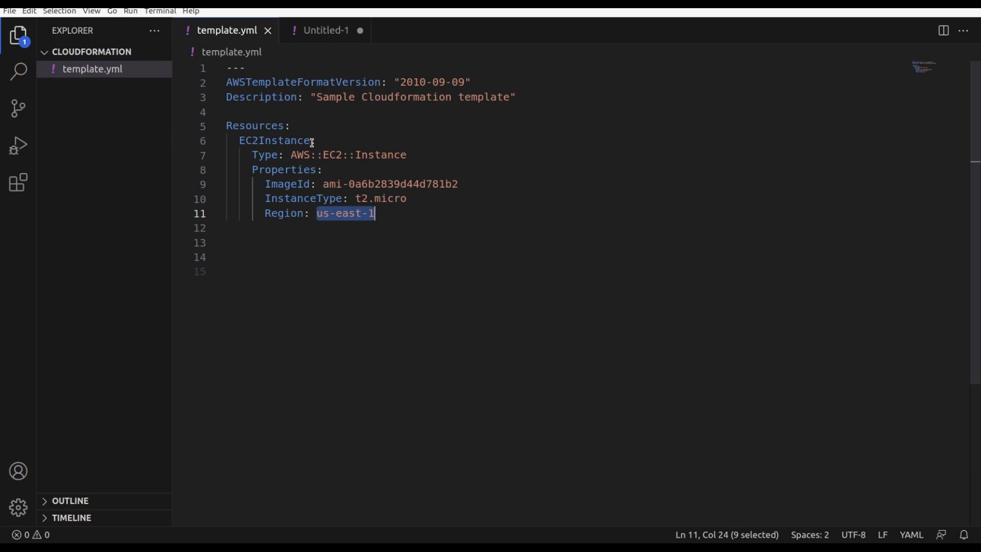
Switch to the AWS CloudFormation console in the browser and start creating a stack
{"action": "left_click", "coordinate": [43, 4]}
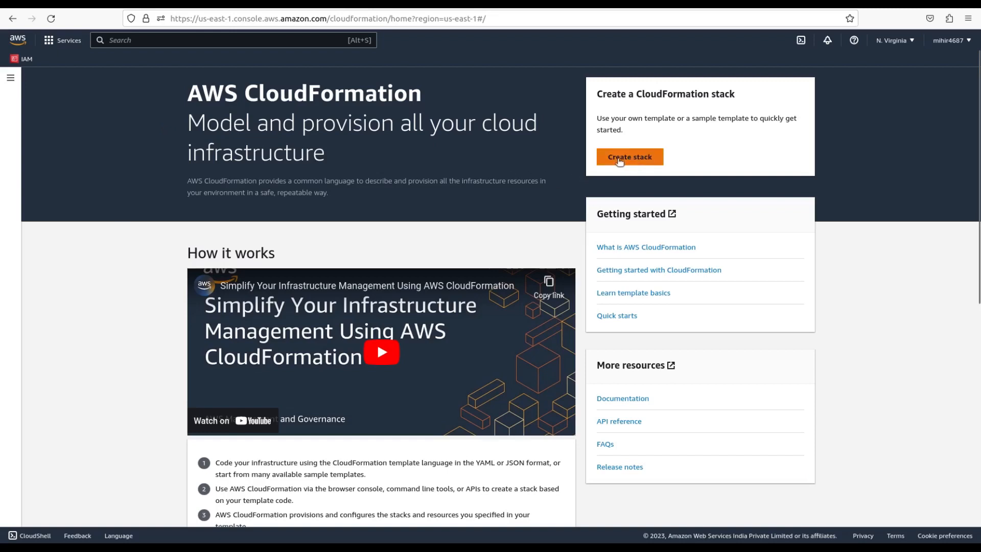
{"action": "left_click", "coordinate": [636, 160]}
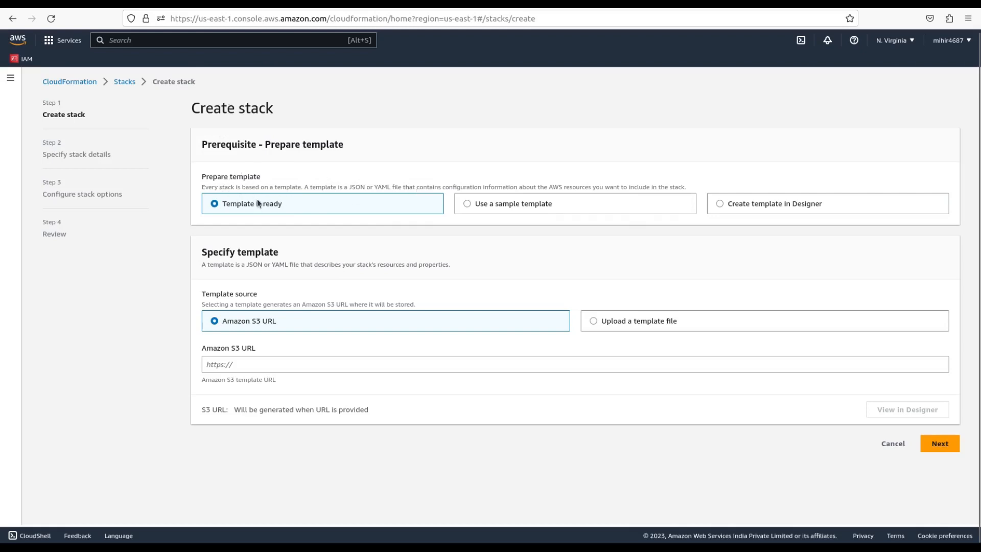
Look at the sample template and Designer options for preparing the template, and return to the ready-template option
{"action": "left_click", "coordinate": [468, 205]}
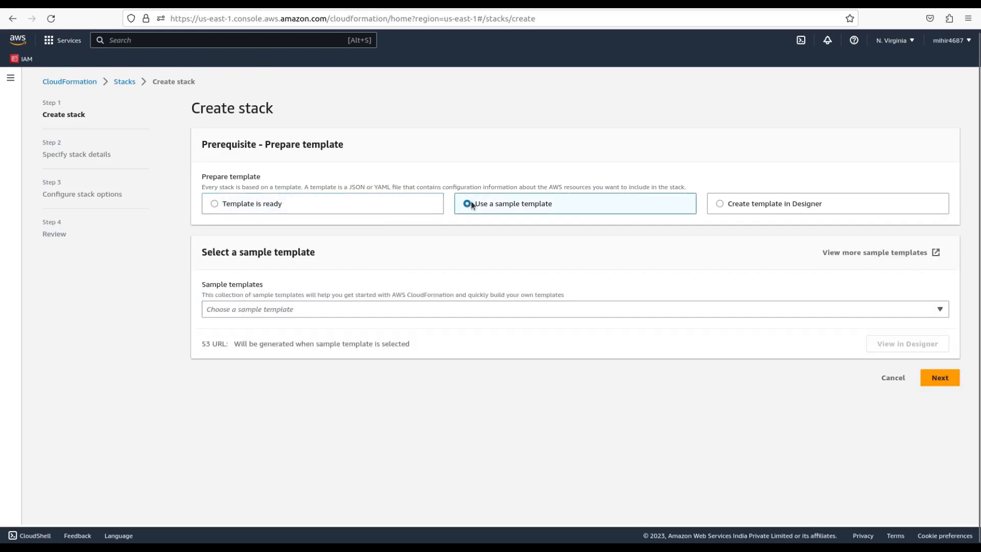
{"action": "left_click", "coordinate": [605, 314]}
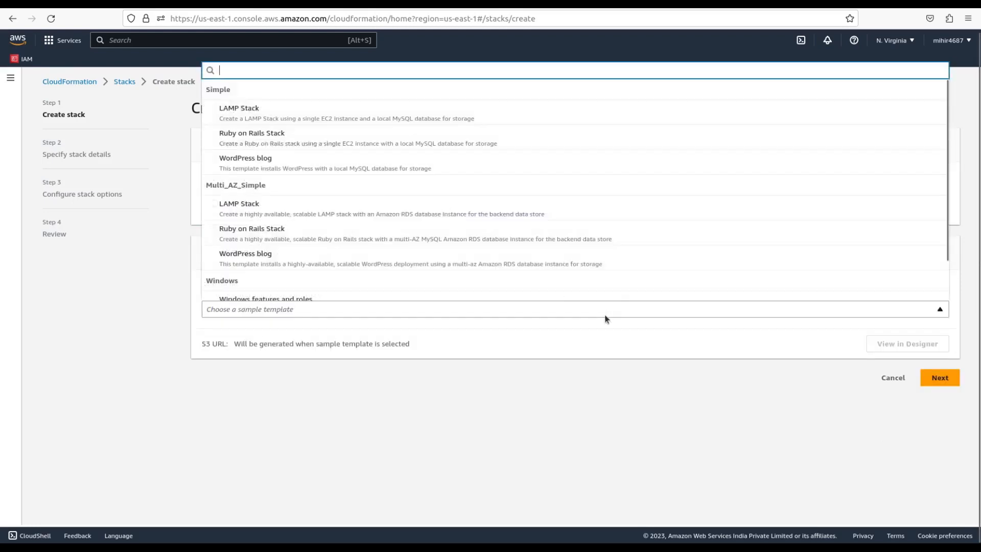
{"action": "left_click", "coordinate": [529, 415]}
{"action": "left_click", "coordinate": [774, 205]}
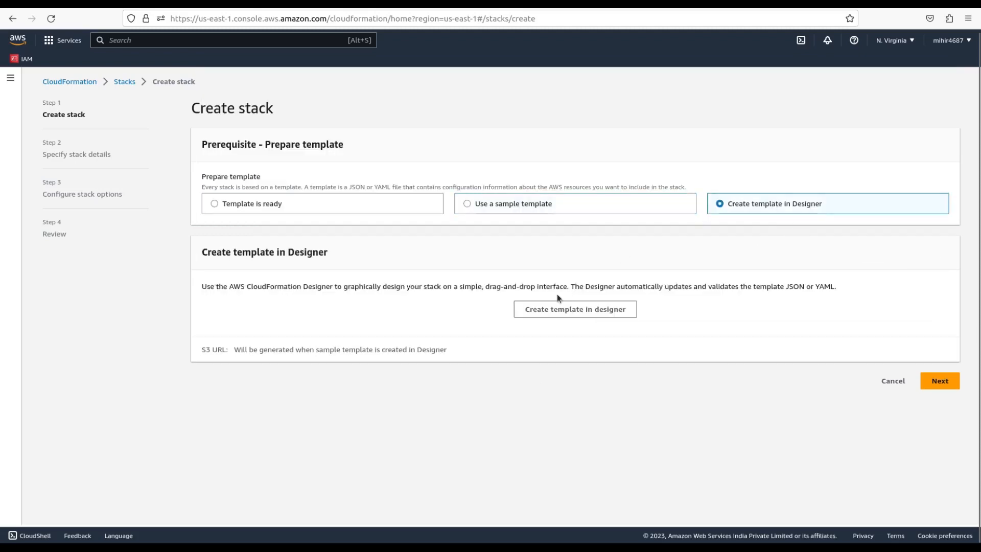
{"action": "left_click", "coordinate": [257, 207]}
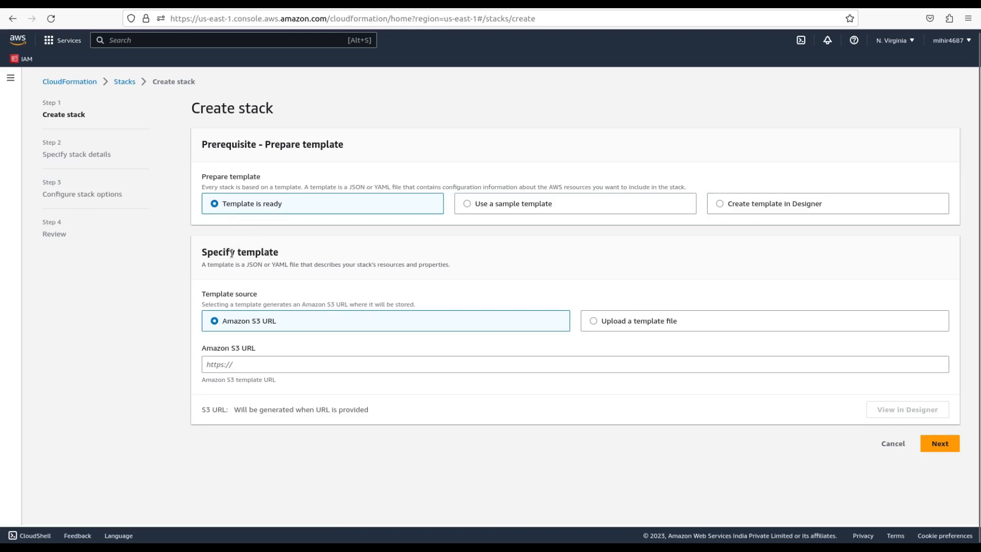
Upload template.yml from the cloudformation folder as the stack's template source and proceed to the stack details
{"action": "left_click_drag", "start_coordinate": [204, 253], "coordinate": [293, 252]}
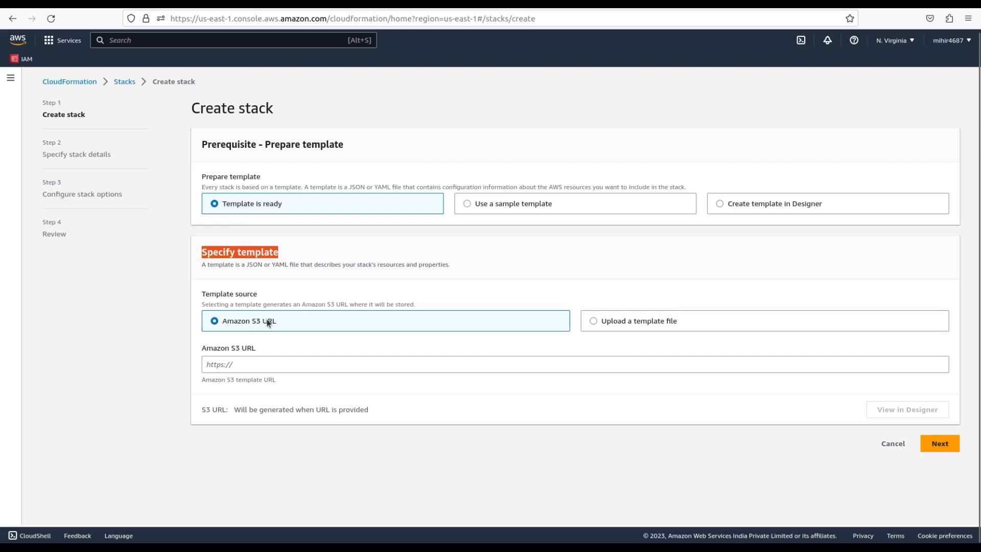
{"action": "left_click", "coordinate": [622, 325]}
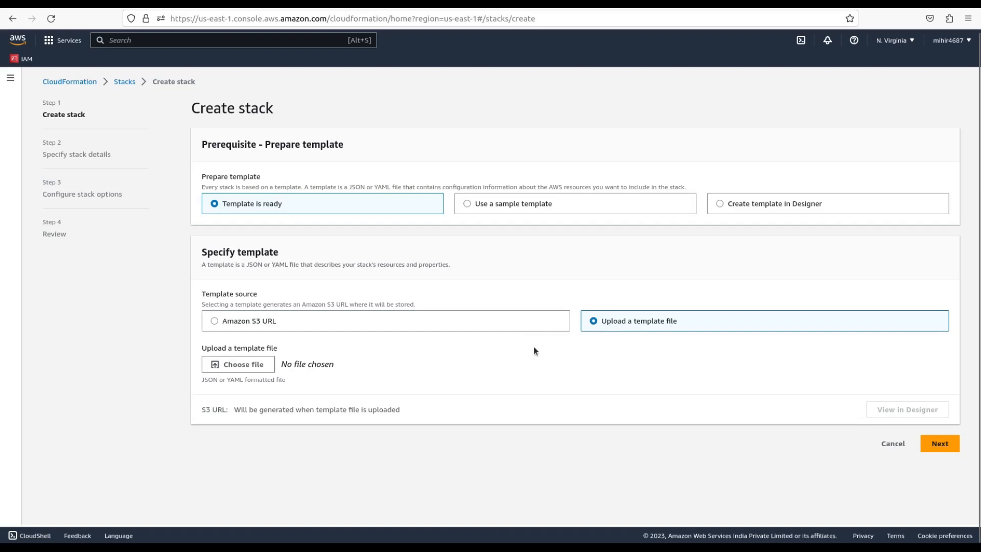
{"action": "left_click", "coordinate": [252, 364]}
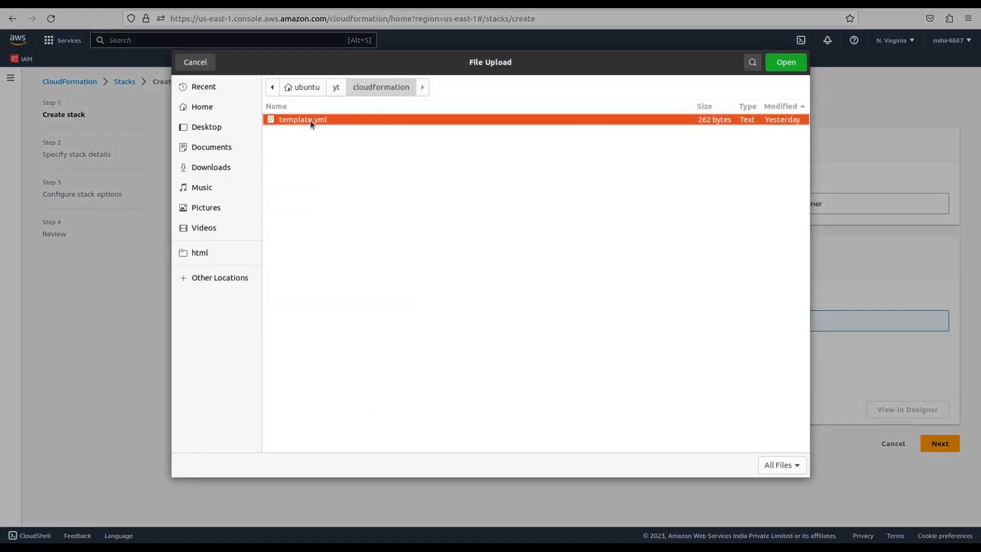
{"action": "double_click", "coordinate": [311, 121]}
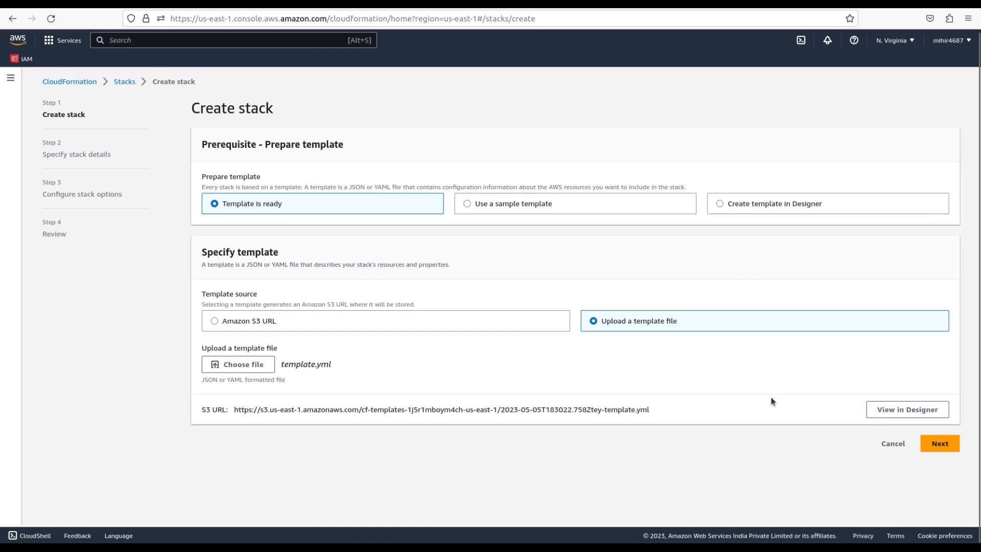
{"action": "left_click", "coordinate": [936, 442]}
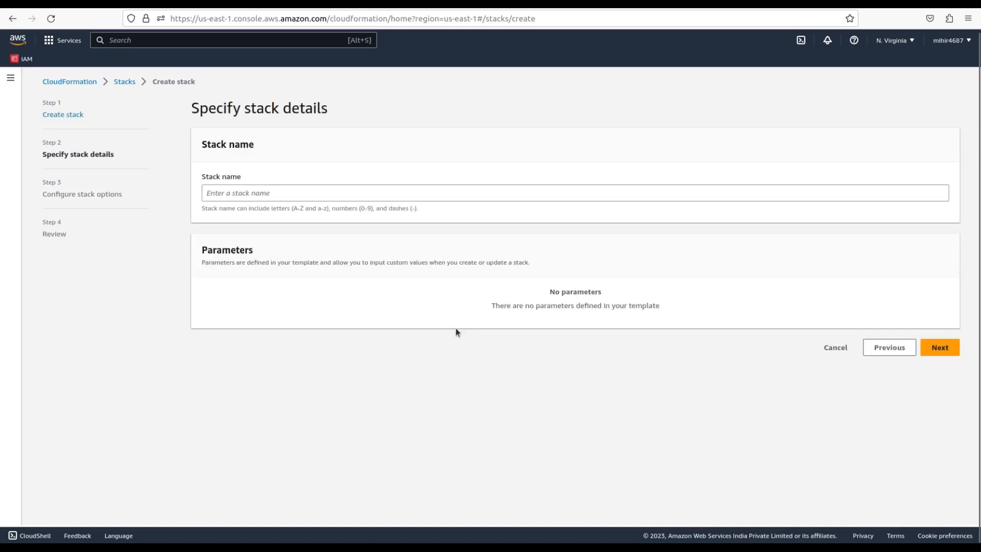
Name the stack demo-cf and proceed to the stack options
{"action": "left_click", "coordinate": [273, 192]}
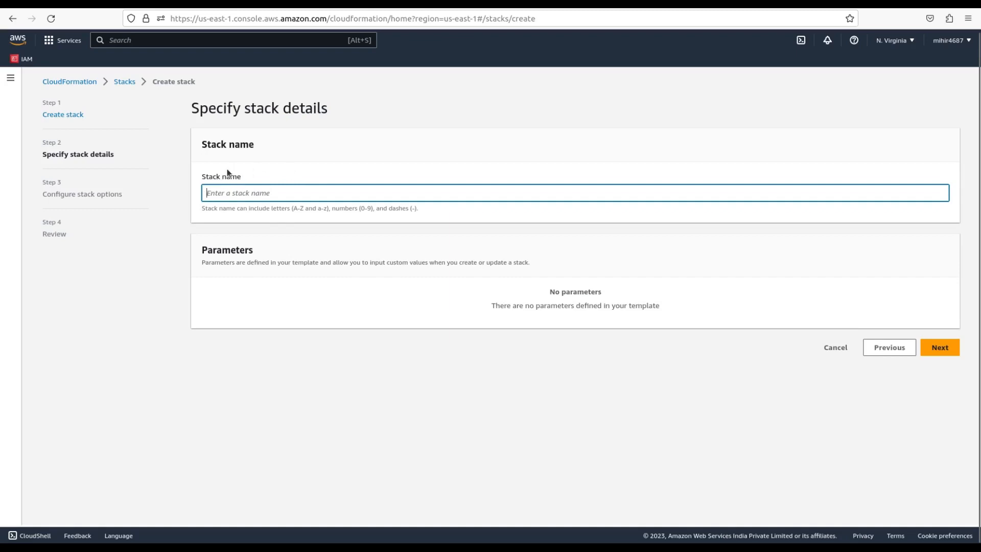
{"action": "type", "text": "demo-cf"}
{"action": "left_click_drag", "start_coordinate": [549, 294], "coordinate": [620, 291]}
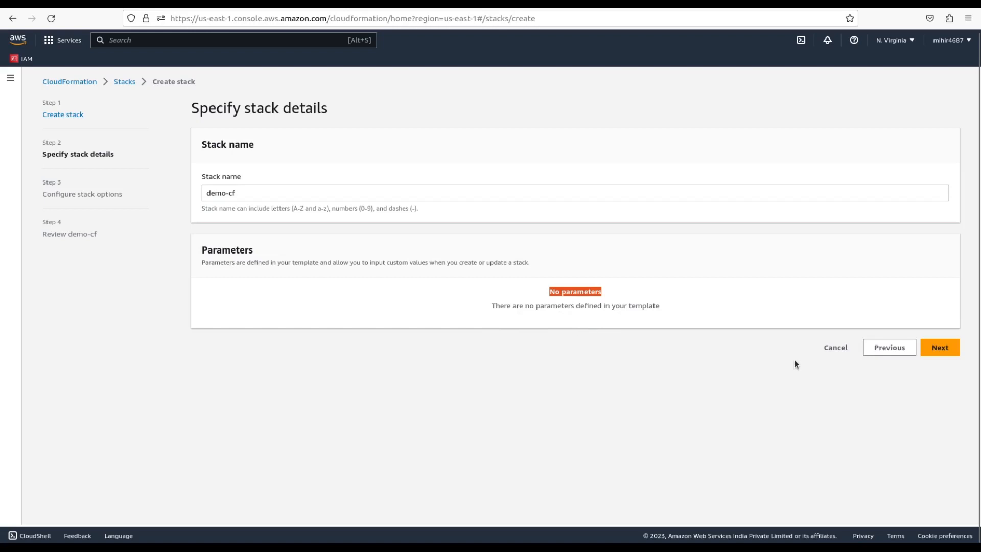
{"action": "left_click", "coordinate": [937, 347]}
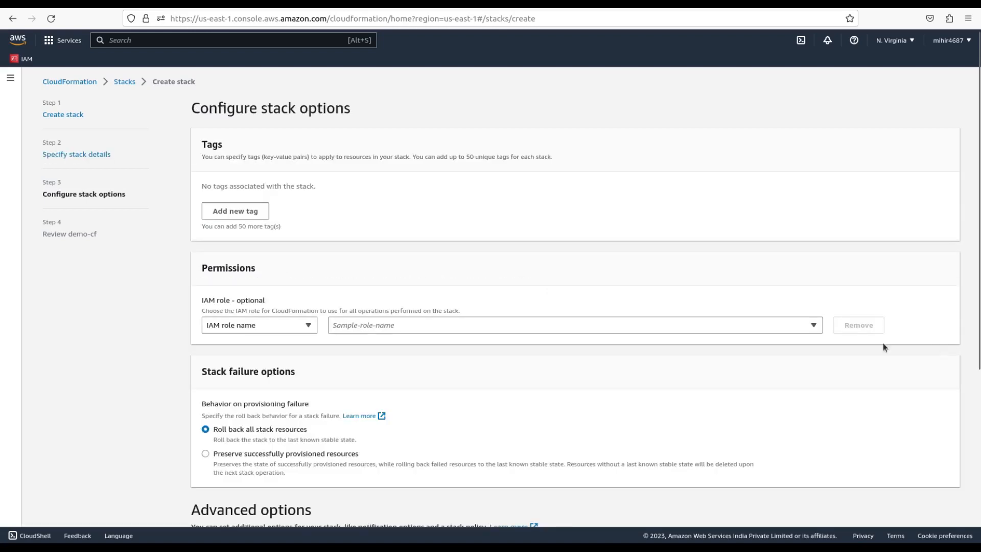
Look through the IAM role, stack policy, rollback configuration and stack creation options without changing them
{"action": "left_click", "coordinate": [458, 330]}
{"action": "left_click", "coordinate": [392, 309]}
{"action": "scroll", "coordinate": [292, 246], "scroll_direction": "down", "scroll_amount": 5}
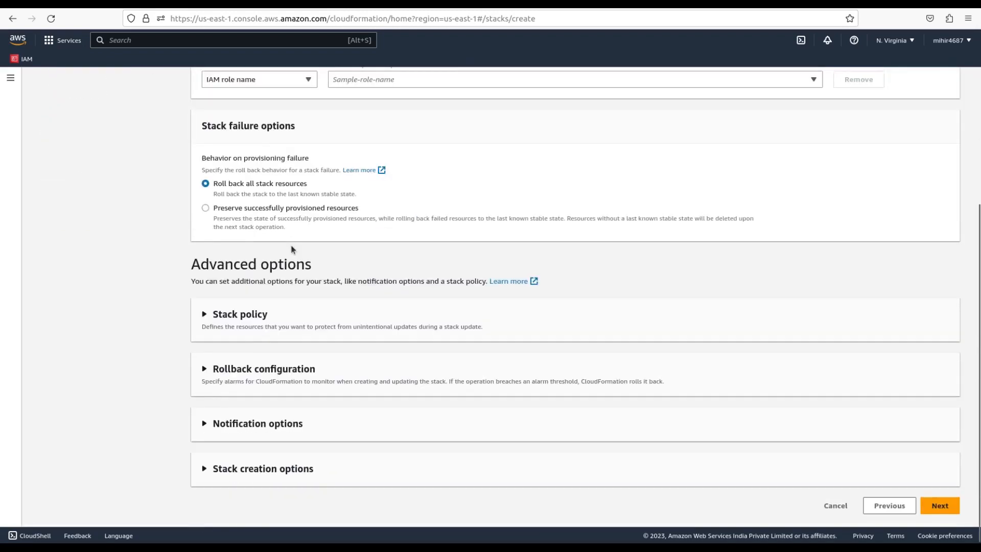
{"action": "left_click", "coordinate": [242, 323]}
{"action": "left_click", "coordinate": [239, 315]}
{"action": "left_click", "coordinate": [256, 369]}
{"action": "scroll", "coordinate": [199, 376], "scroll_direction": "down", "scroll_amount": 3}
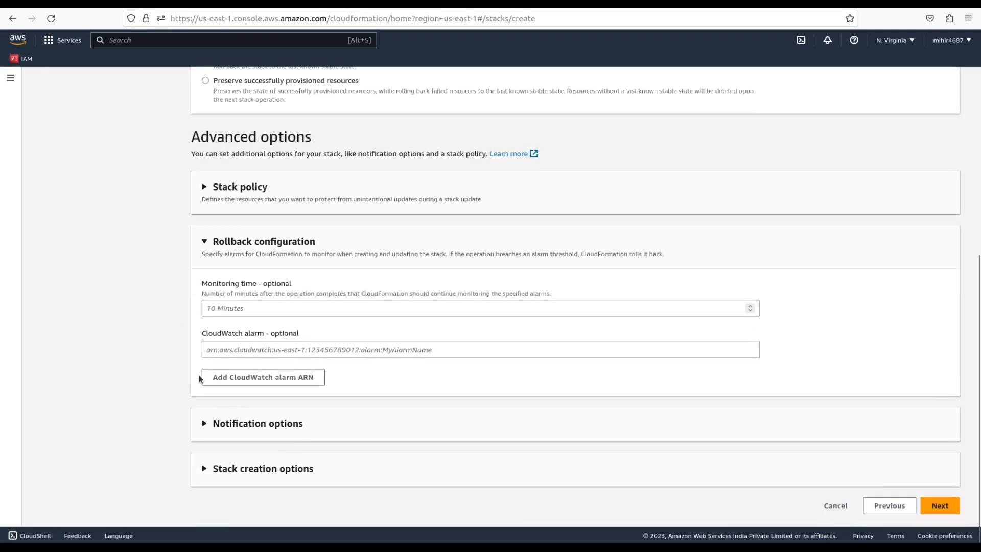
{"action": "left_click", "coordinate": [249, 240]}
{"action": "left_click", "coordinate": [263, 469]}
{"action": "scroll", "coordinate": [263, 471], "scroll_direction": "down", "scroll_amount": 2}
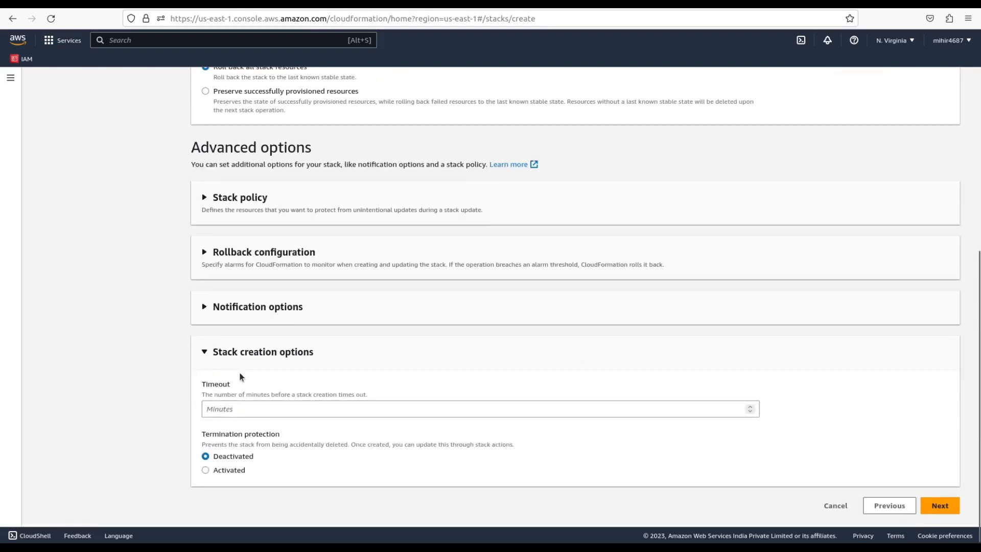
{"action": "left_click", "coordinate": [221, 361]}
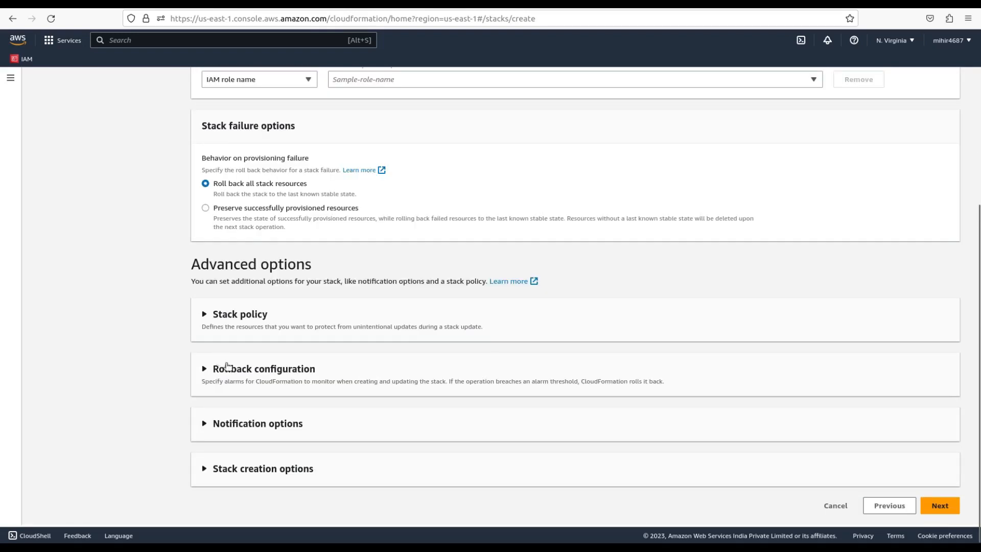
Accept the default stack options, review the demo-cf configuration and submit the stack for creation
{"action": "left_click", "coordinate": [940, 506]}
{"action": "scroll", "coordinate": [368, 328], "scroll_direction": "down", "scroll_amount": 10}
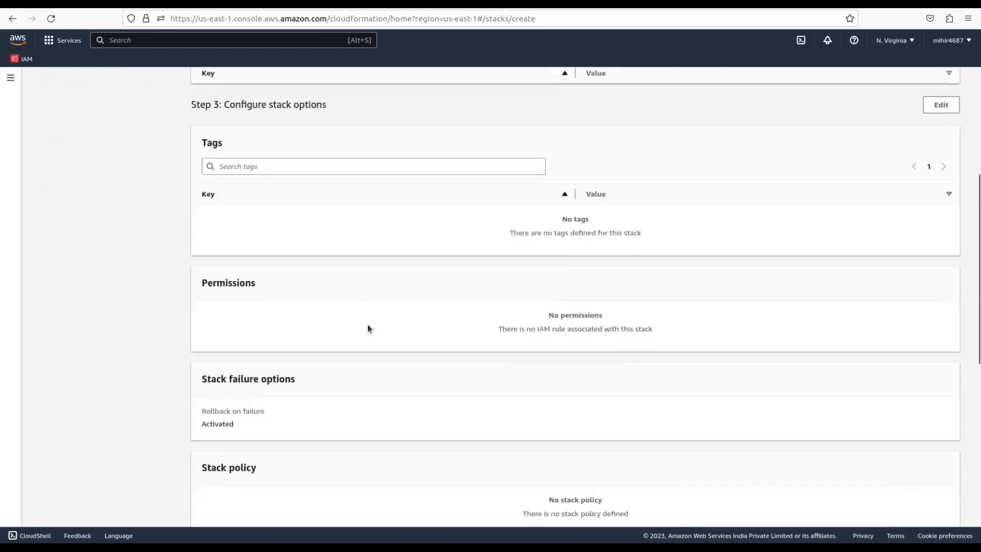
{"action": "scroll", "coordinate": [367, 328], "scroll_direction": "down", "scroll_amount": 15}
{"action": "scroll", "coordinate": [368, 328], "scroll_direction": "down", "scroll_amount": 1}
{"action": "scroll", "coordinate": [368, 328], "scroll_direction": "up", "scroll_amount": 10}
{"action": "scroll", "coordinate": [368, 328], "scroll_direction": "down", "scroll_amount": 10}
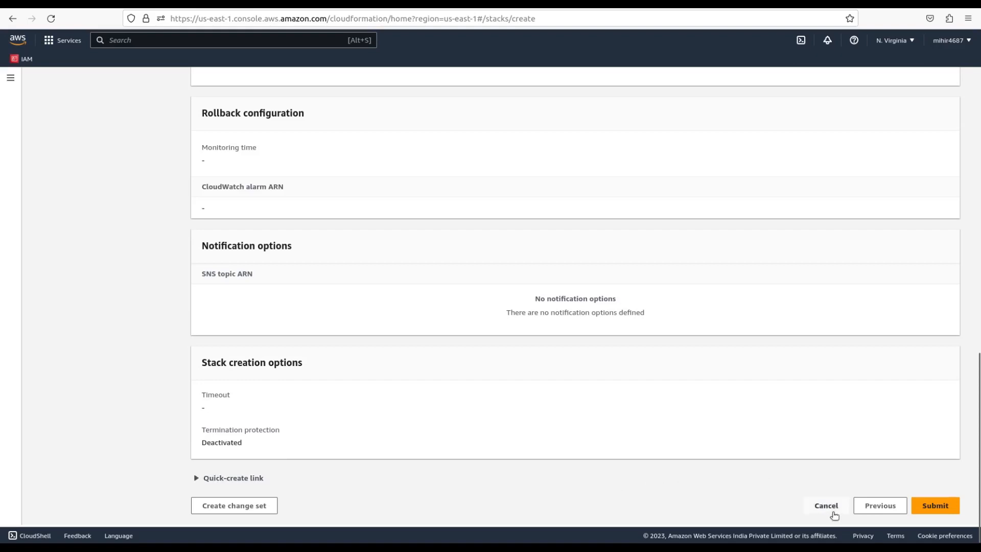
{"action": "left_click", "coordinate": [926, 506]}
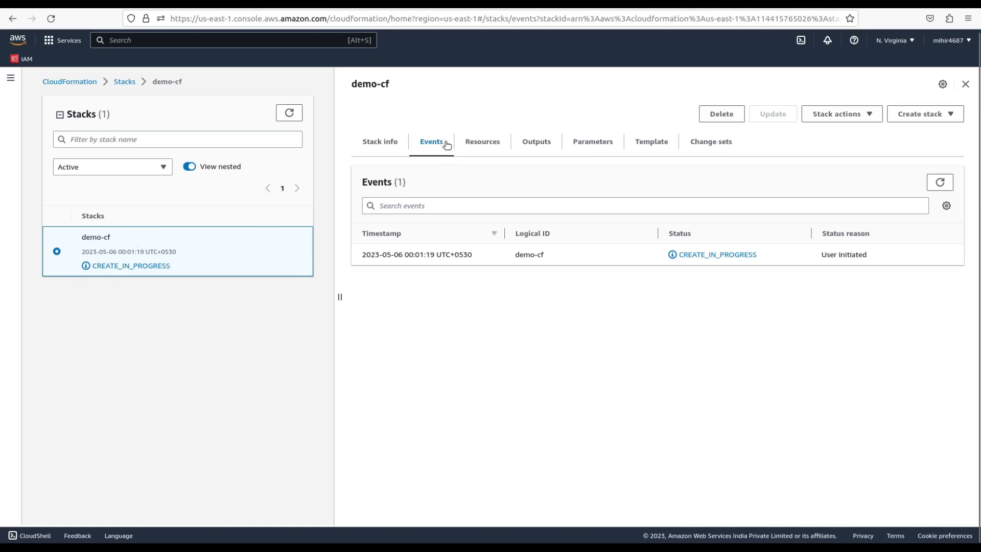
Refresh the demo-cf stack events and read the status reasons of the creation and rollback events
{"action": "left_click", "coordinate": [940, 183]}
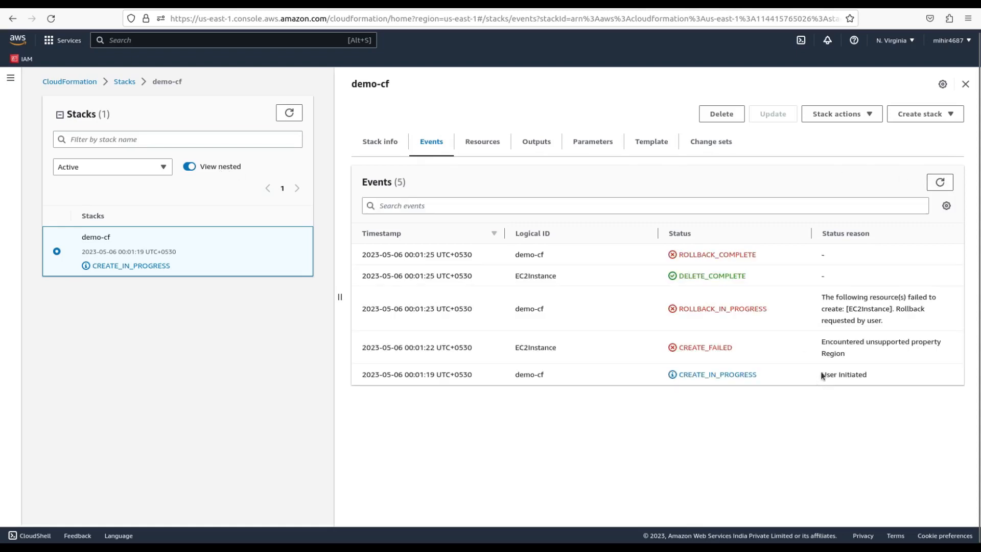
{"action": "left_click_drag", "start_coordinate": [823, 374], "coordinate": [867, 377]}
{"action": "left_click_drag", "start_coordinate": [821, 341], "coordinate": [875, 355]}
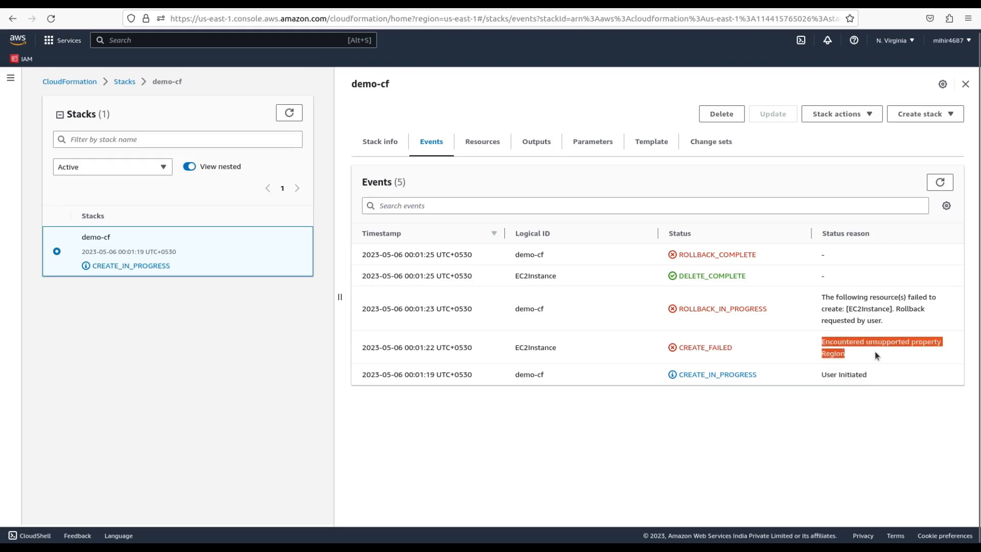
{"action": "left_click", "coordinate": [828, 353]}
{"action": "left_click_drag", "start_coordinate": [825, 297], "coordinate": [906, 321]}
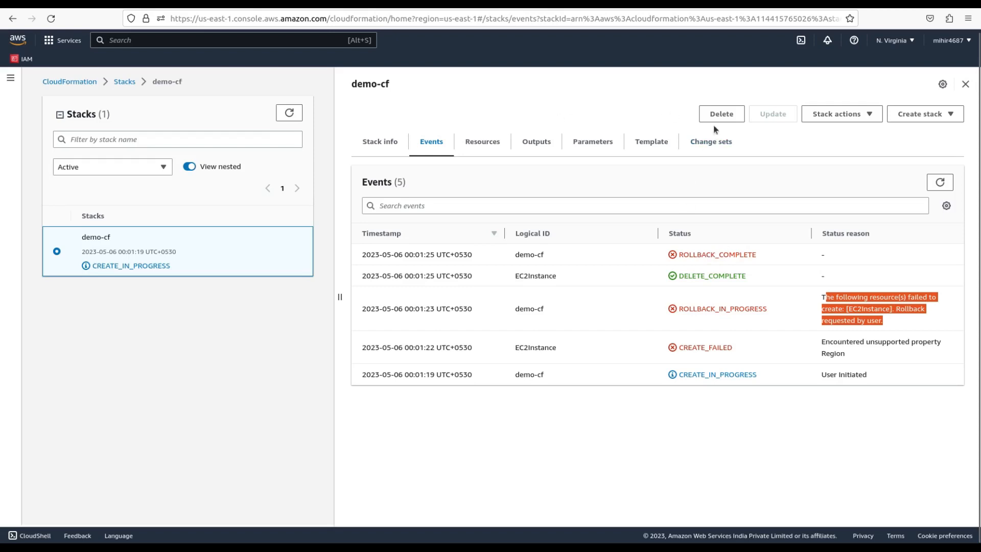
Refresh the stack events, switch to VS Code, delete the Region property from EC2Instance in template.yml and save the file
{"action": "left_click", "coordinate": [943, 184]}
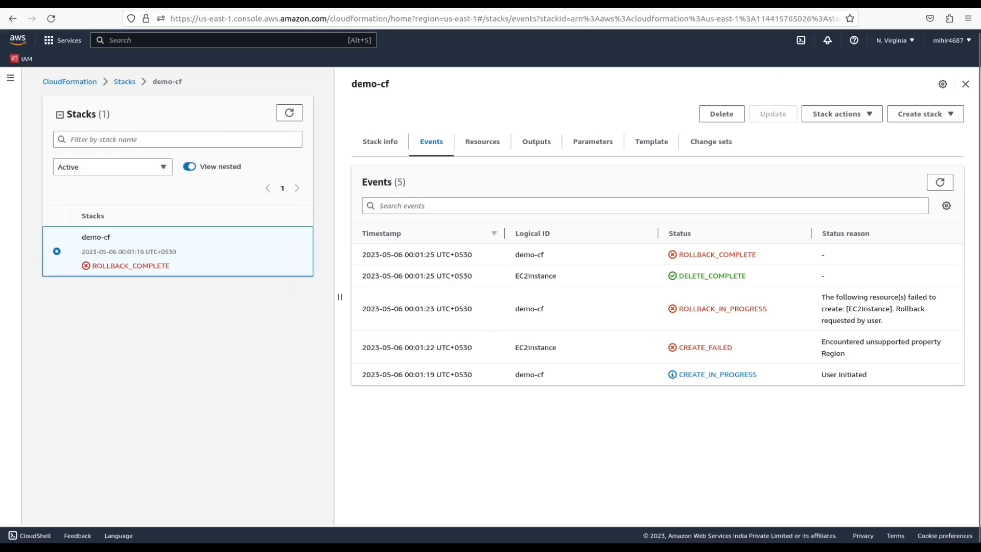
{"action": "left_click", "coordinate": [0, 220]}
{"action": "left_click_drag", "start_coordinate": [265, 213], "coordinate": [389, 211]}
{"action": "key", "text": "BackSpace"}
{"action": "key", "text": "BackSpace"}
{"action": "key", "text": "BackSpace"}
{"action": "key", "text": "BackSpace"}
{"action": "key", "text": "BackSpace"}
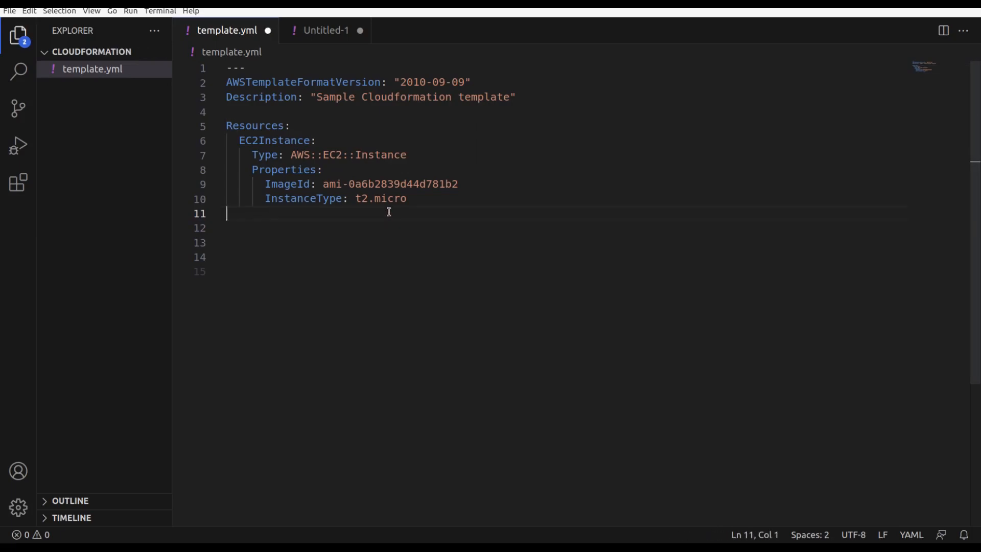
{"action": "key", "text": "ctrl+s"}
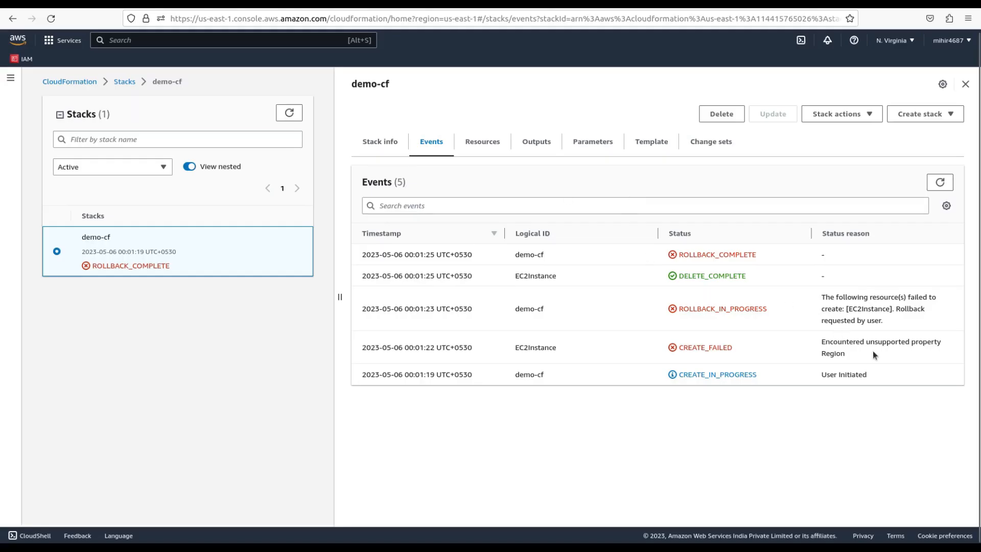
Check the selected AWS region and delete the rolled-back demo-cf stack
{"action": "left_click", "coordinate": [892, 40]}
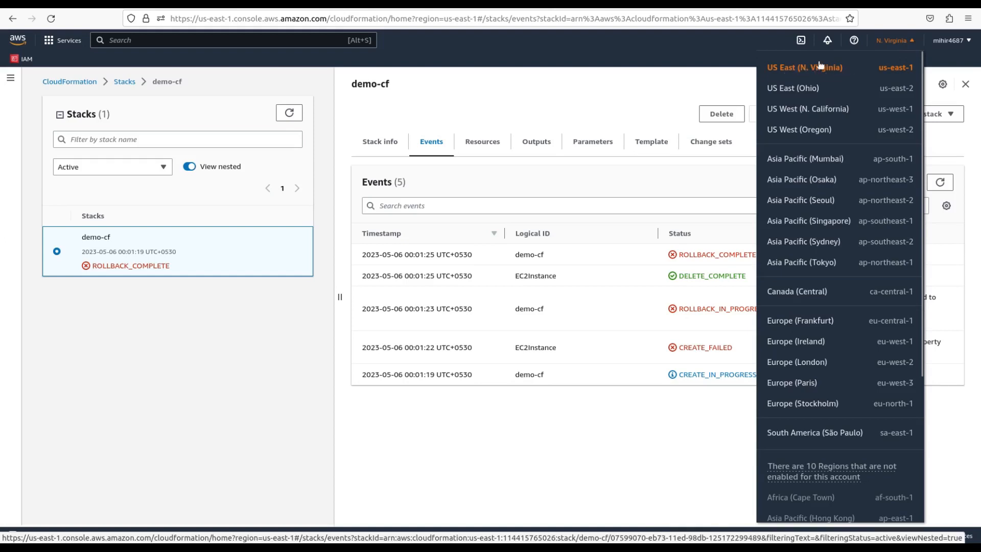
{"action": "left_click", "coordinate": [650, 87]}
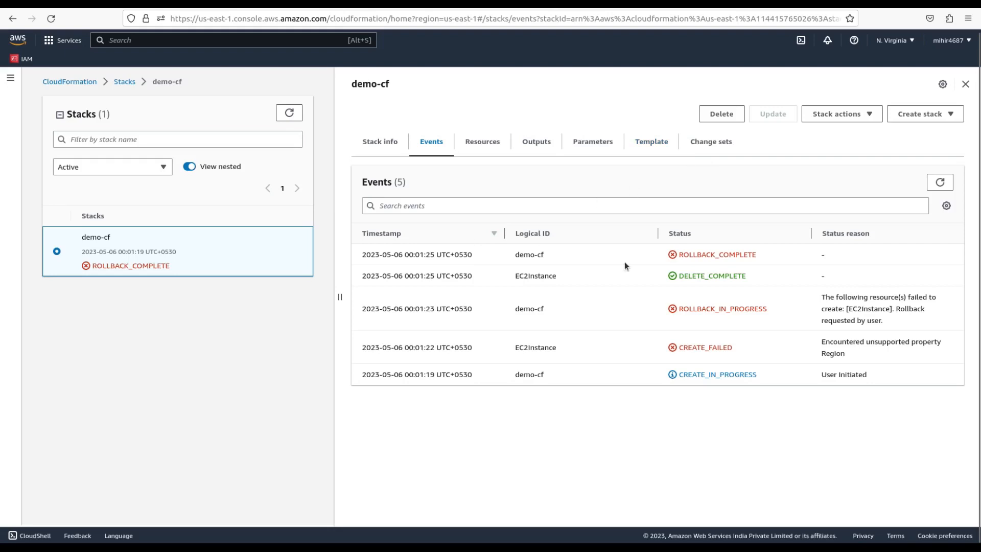
{"action": "left_click", "coordinate": [718, 117]}
{"action": "left_click", "coordinate": [616, 344]}
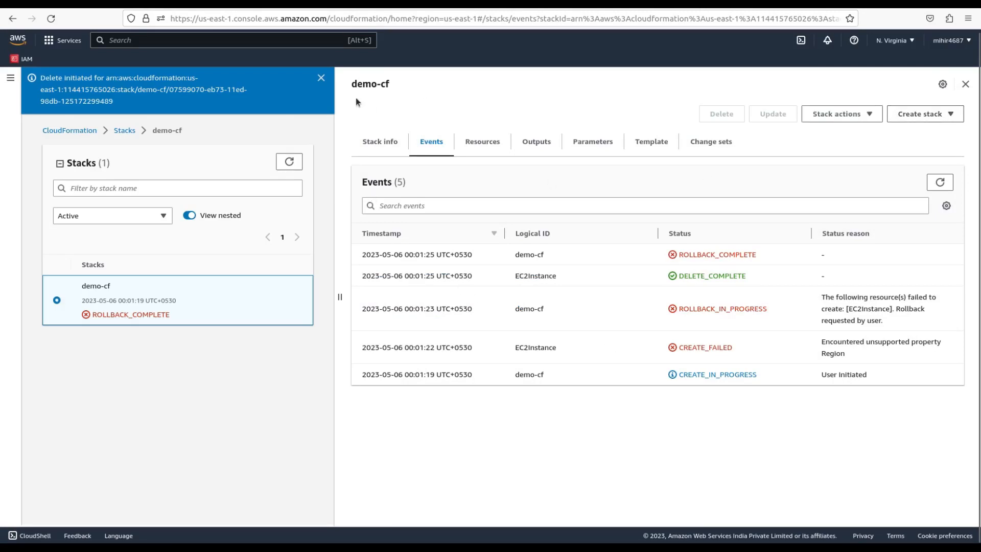
Start a new stack with new resources (standard) from the stacks list, using the uploaded template.yml as its template
{"action": "left_click", "coordinate": [125, 131]}
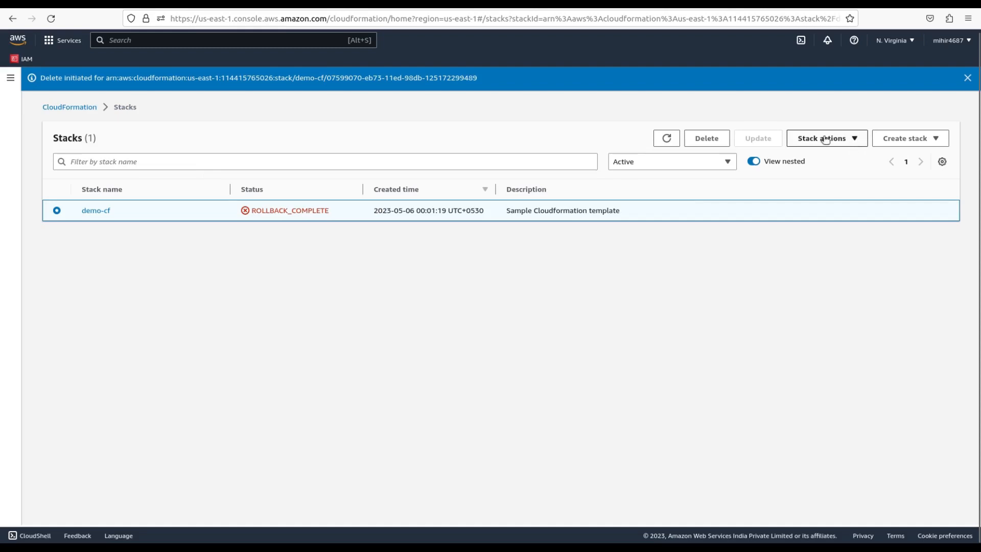
{"action": "left_click", "coordinate": [849, 139]}
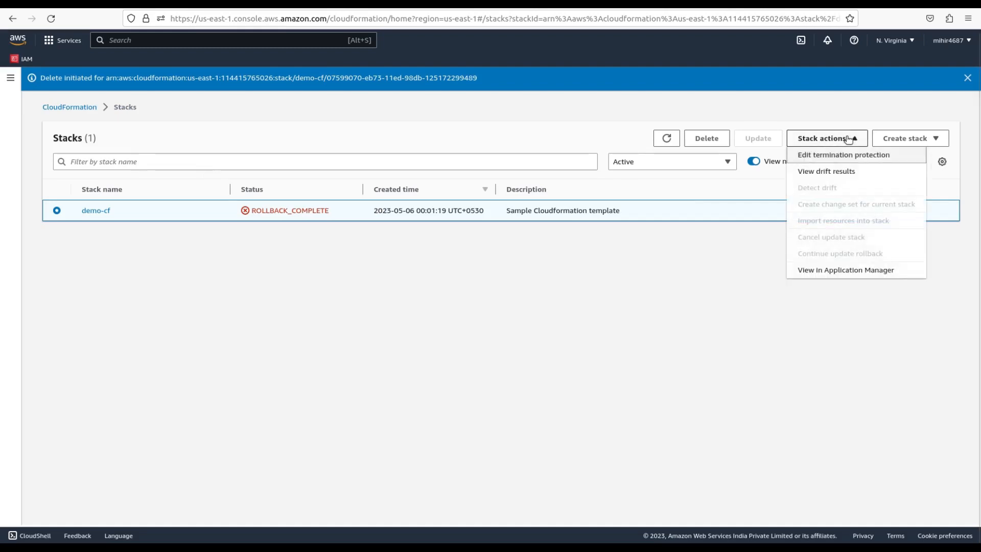
{"action": "left_click", "coordinate": [911, 137]}
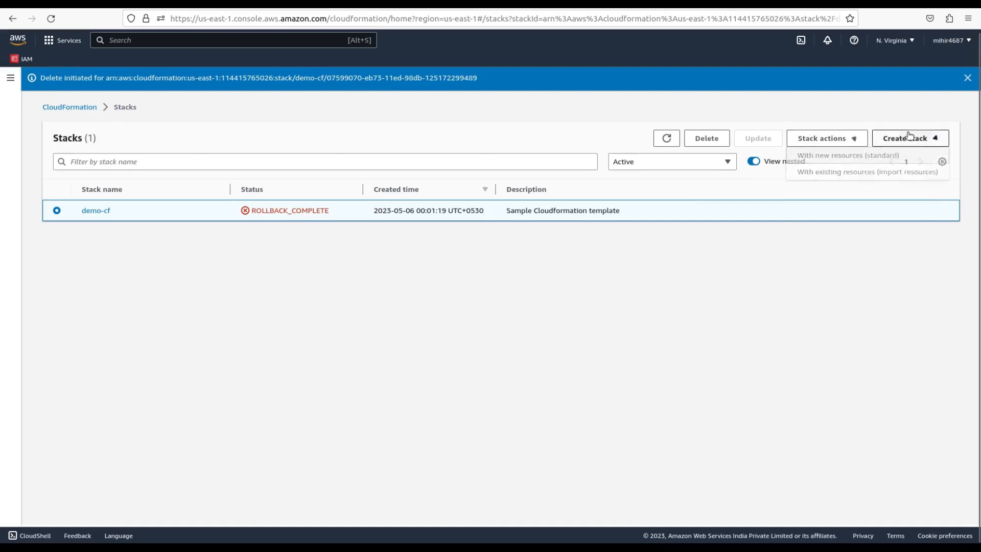
{"action": "left_click", "coordinate": [874, 160]}
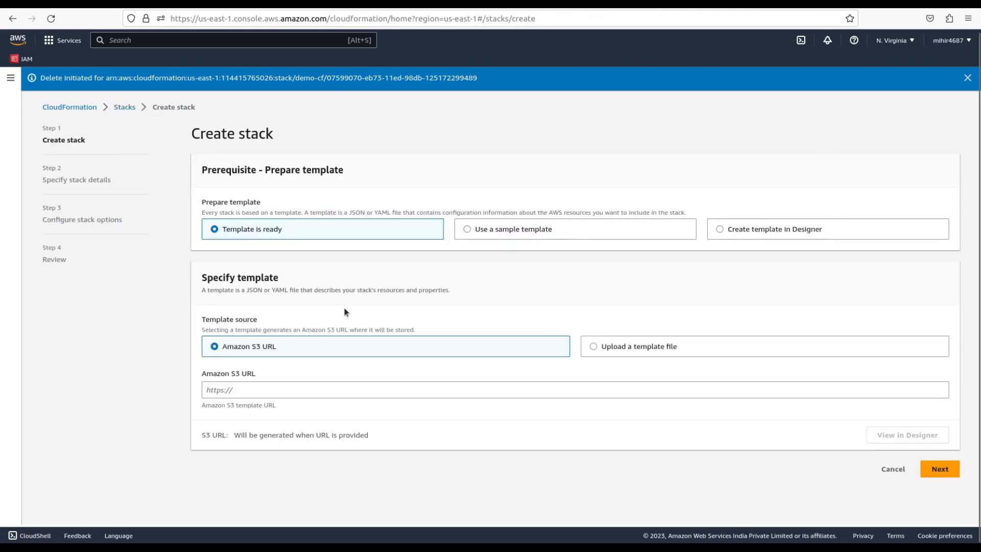
{"action": "left_click", "coordinate": [631, 350]}
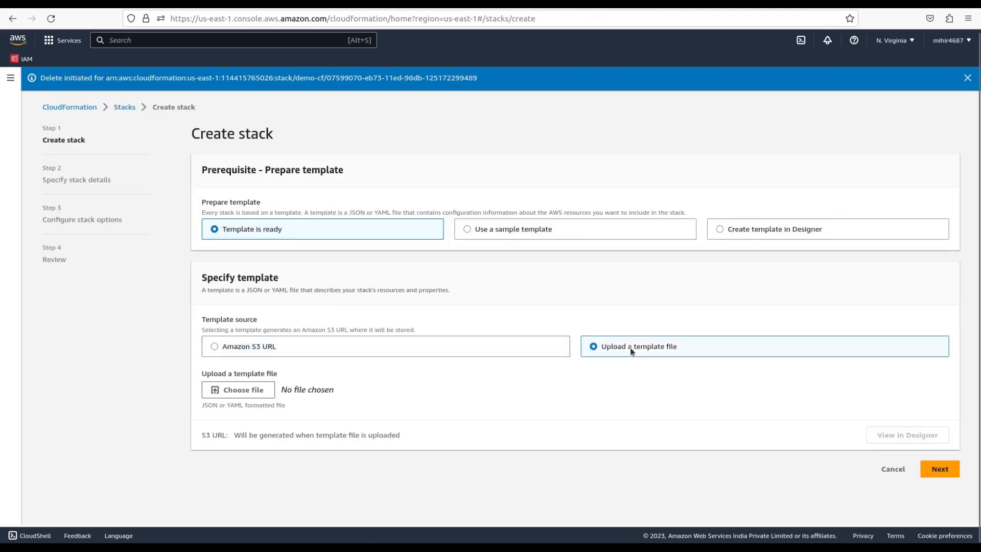
{"action": "left_click", "coordinate": [235, 389]}
{"action": "left_click", "coordinate": [786, 62]}
{"action": "left_click", "coordinate": [941, 468]}
Name the stack demo1-cf and proceed to the stack options
{"action": "left_click", "coordinate": [407, 220]}
{"action": "type", "text": "demo1-cf"}
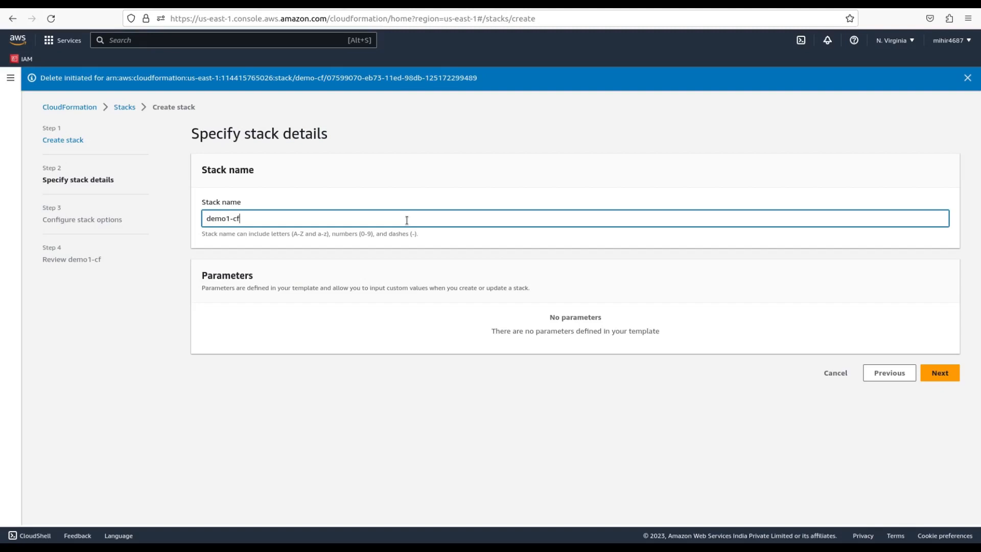
{"action": "left_click", "coordinate": [945, 372]}
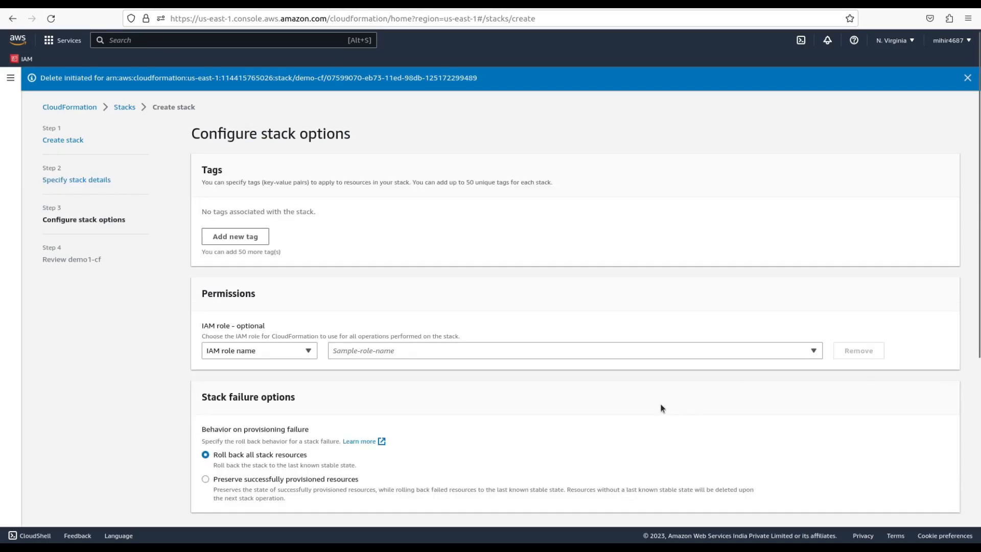
Accept the default stack options, review the demo1-cf configuration and submit the stack for creation
{"action": "scroll", "coordinate": [661, 407], "scroll_direction": "down", "scroll_amount": 5}
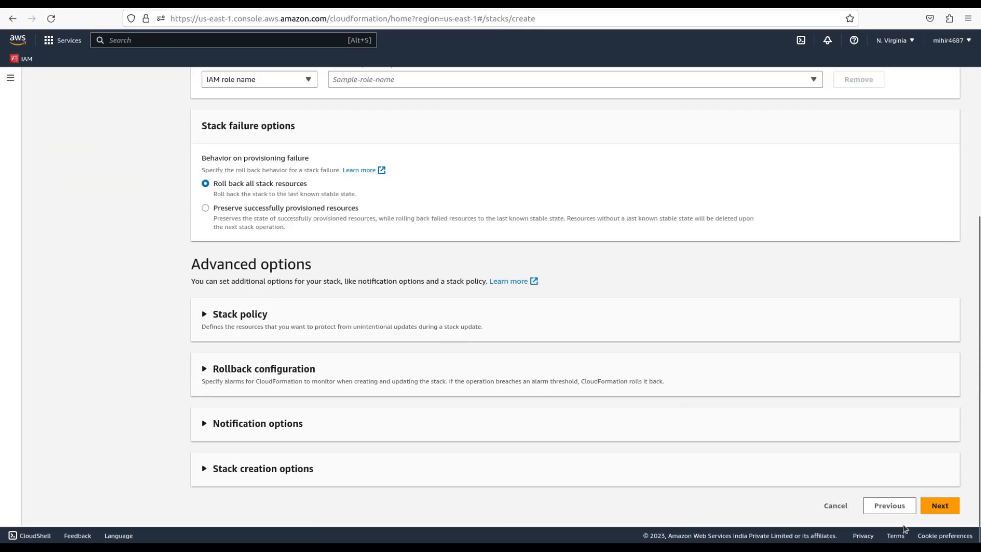
{"action": "left_click", "coordinate": [947, 507]}
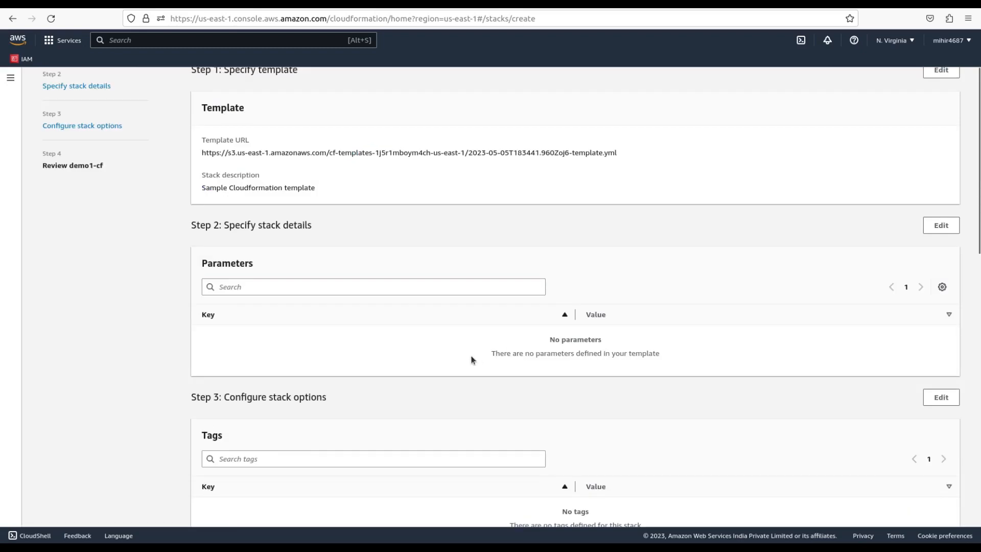
{"action": "scroll", "coordinate": [471, 358], "scroll_direction": "down", "scroll_amount": 10}
{"action": "left_click", "coordinate": [916, 503]}
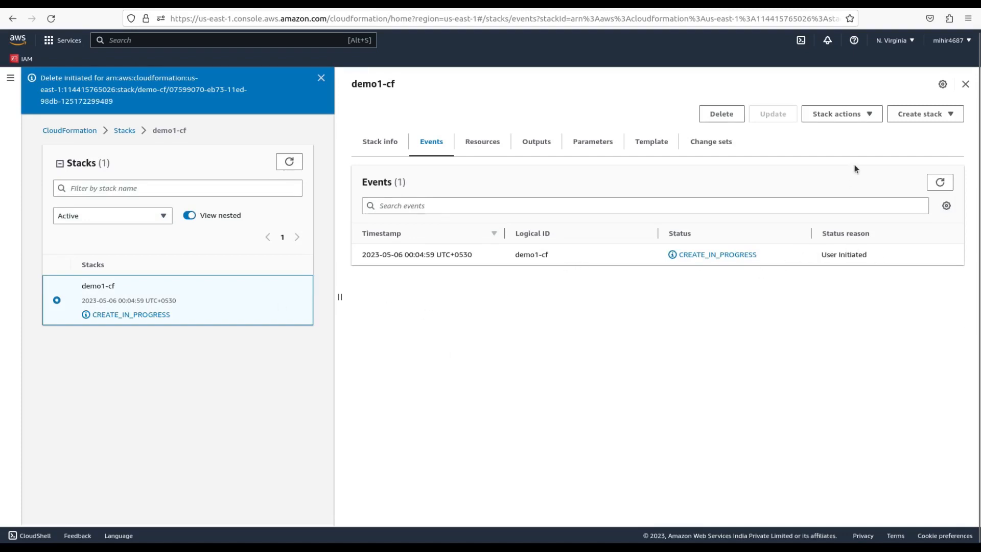
Refresh the demo1-cf stack events repeatedly until the creation events are complete
{"action": "left_click", "coordinate": [940, 183]}
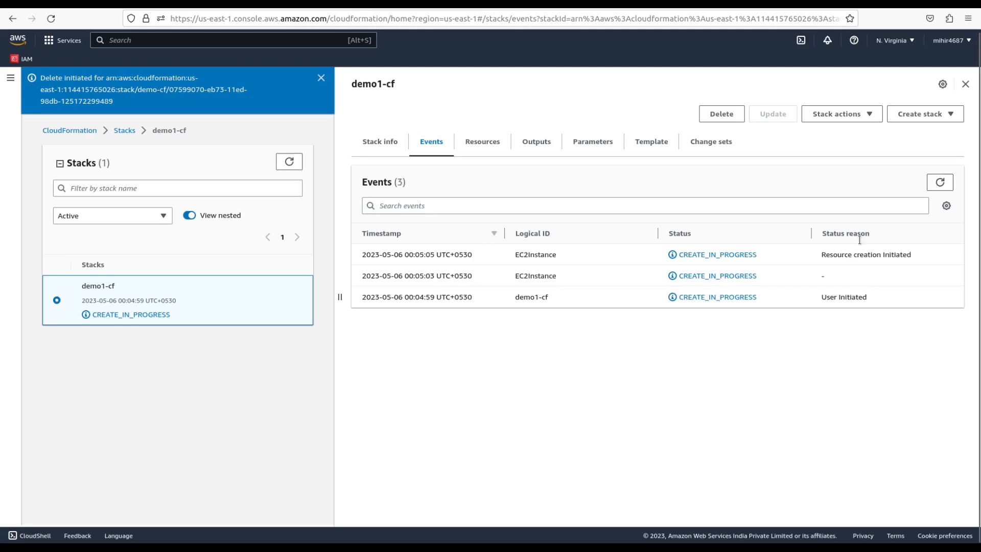
{"action": "left_click", "coordinate": [934, 183]}
{"action": "left_click", "coordinate": [933, 185]}
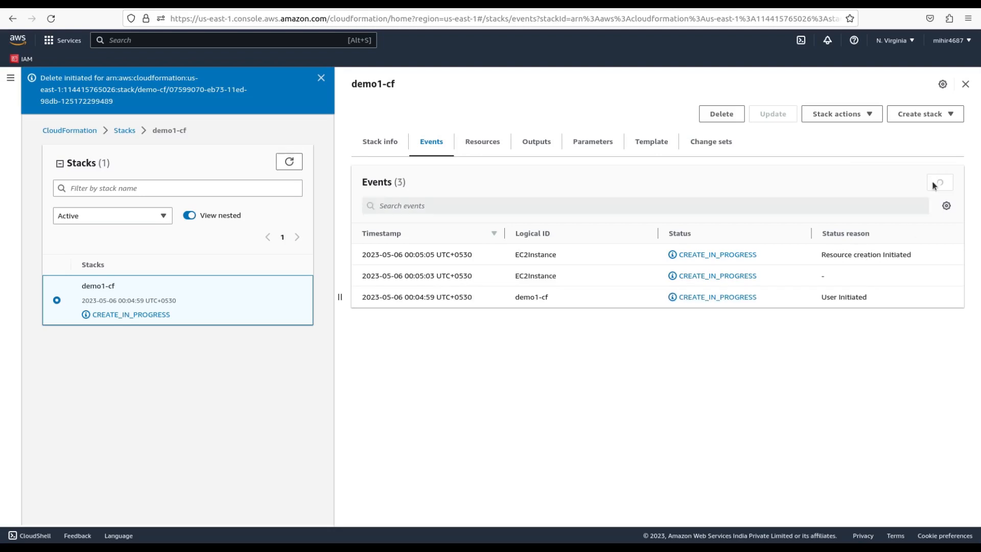
{"action": "left_click", "coordinate": [940, 184]}
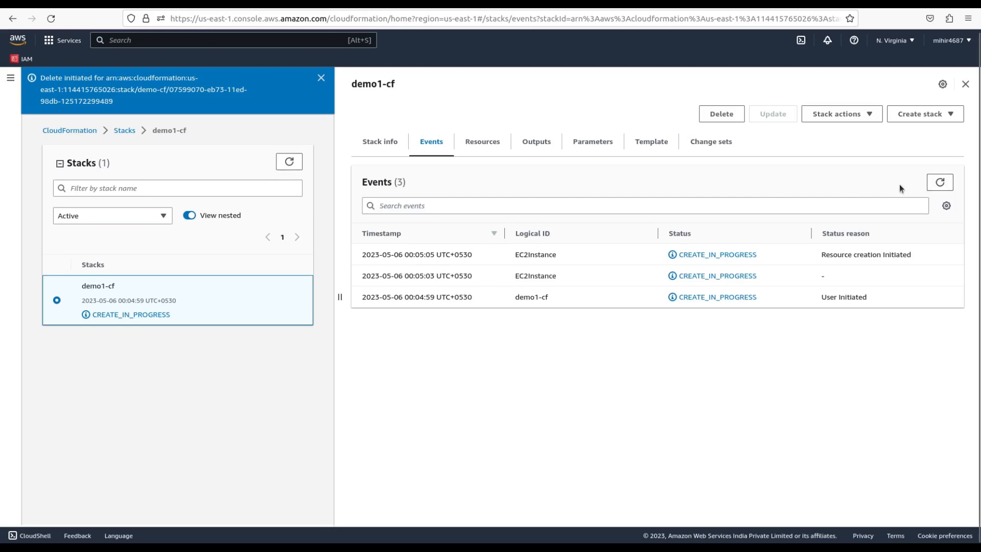
{"action": "left_click", "coordinate": [945, 186]}
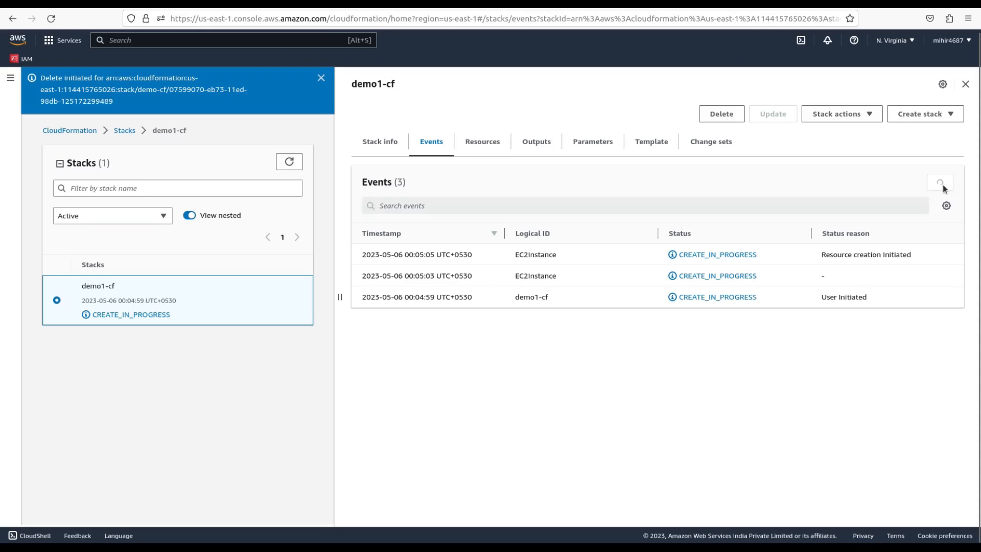
{"action": "left_click", "coordinate": [944, 186]}
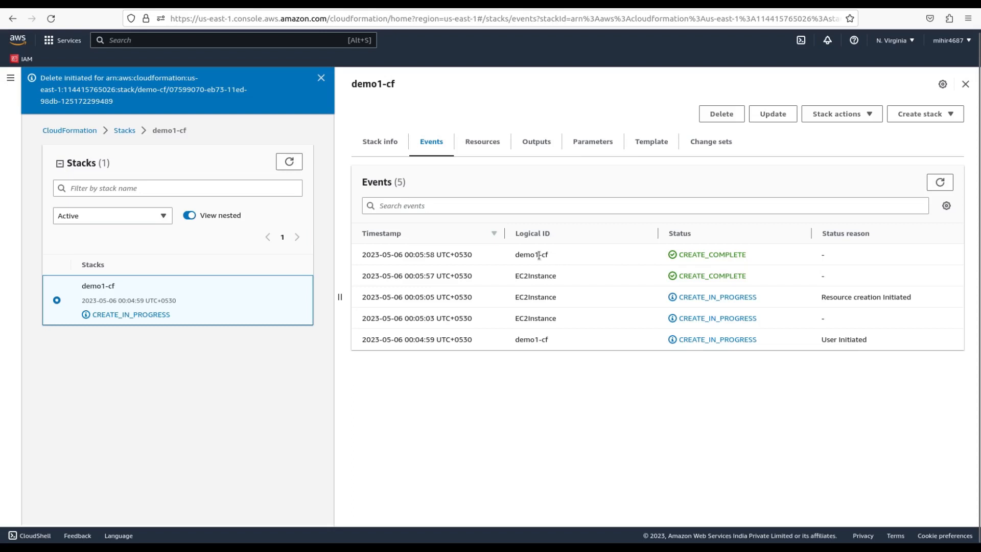
Refresh the events and stacks list to check the overall status of demo1-cf, and return to the full stacks list
{"action": "left_click_drag", "start_coordinate": [515, 255], "coordinate": [547, 256]}
{"action": "left_click", "coordinate": [932, 183]}
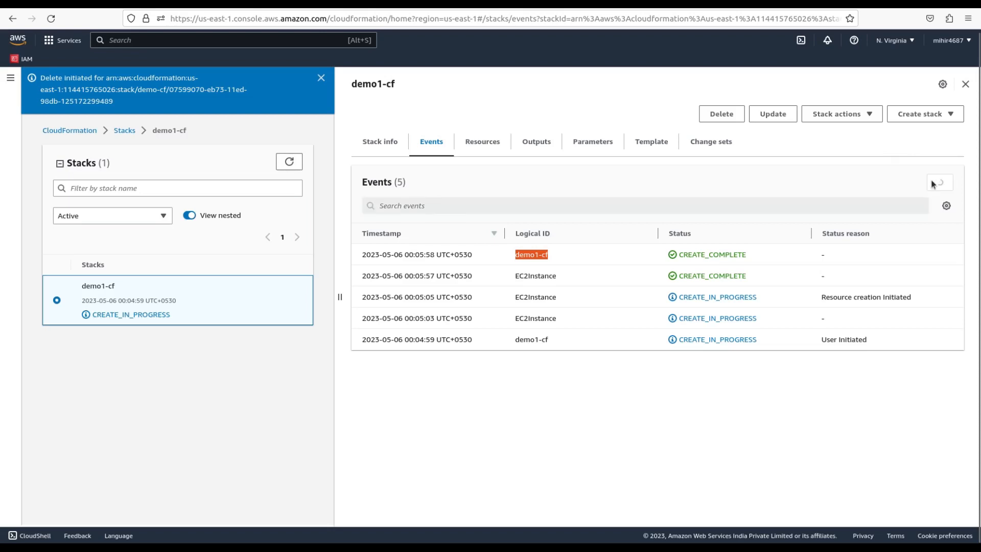
{"action": "left_click", "coordinate": [289, 162]}
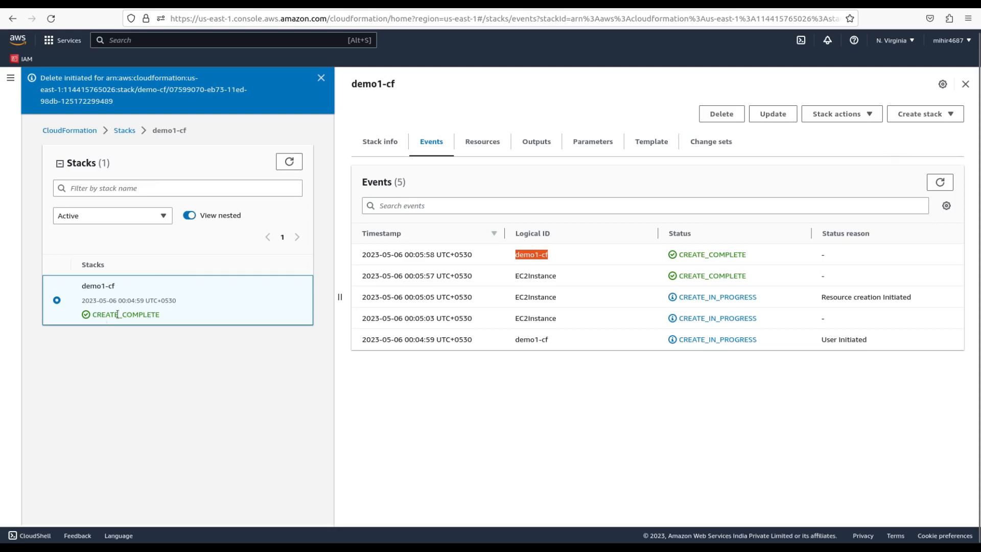
{"action": "left_click_drag", "start_coordinate": [93, 316], "coordinate": [162, 316]}
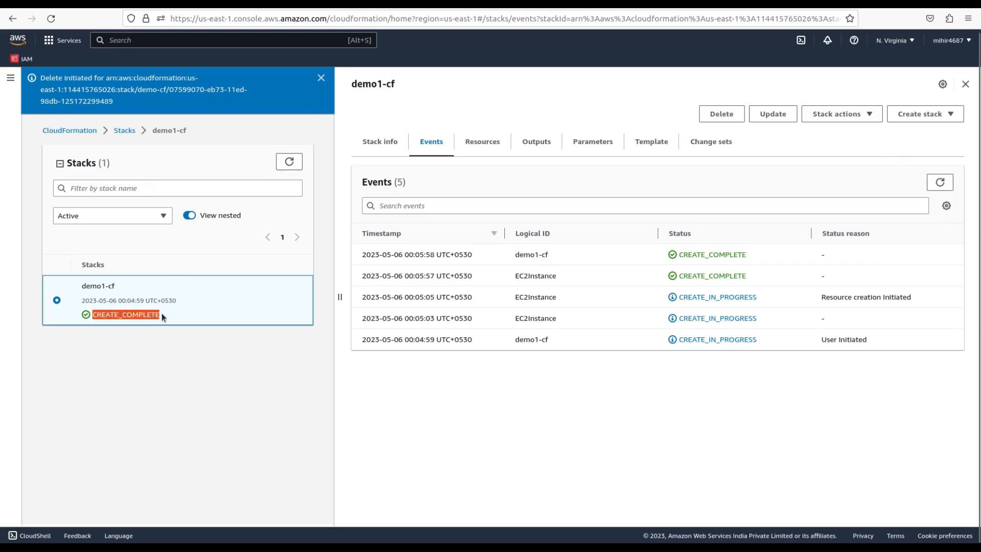
{"action": "left_click", "coordinate": [125, 131]}
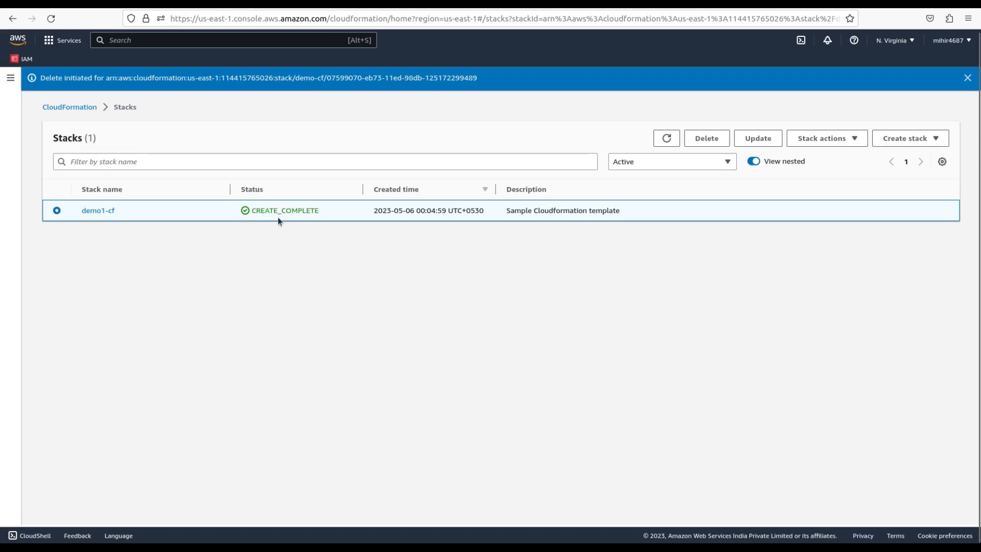
Switch to the EC2 console, refresh the running instances list and look through the details of the selected instance
{"action": "left_click", "coordinate": [70, 5]}
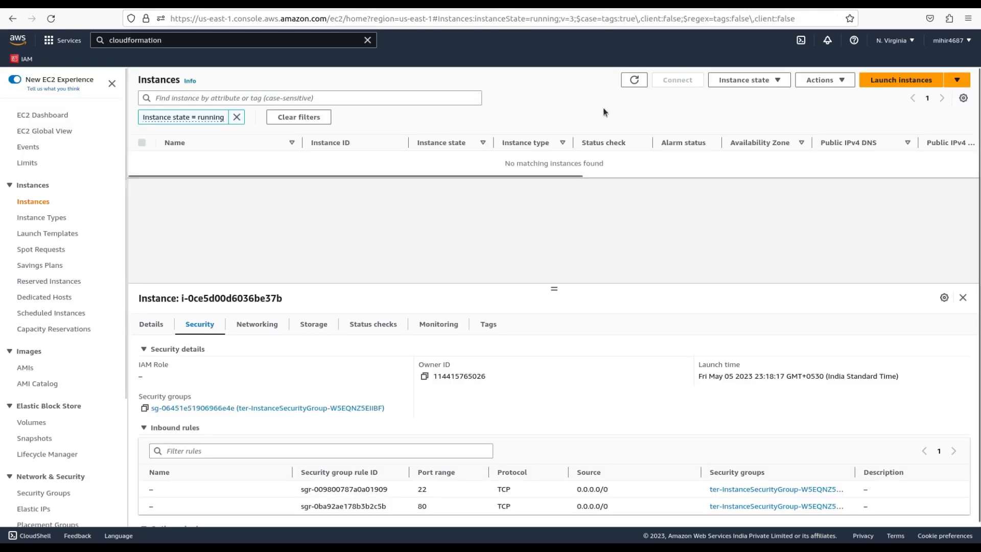
{"action": "left_click", "coordinate": [624, 84]}
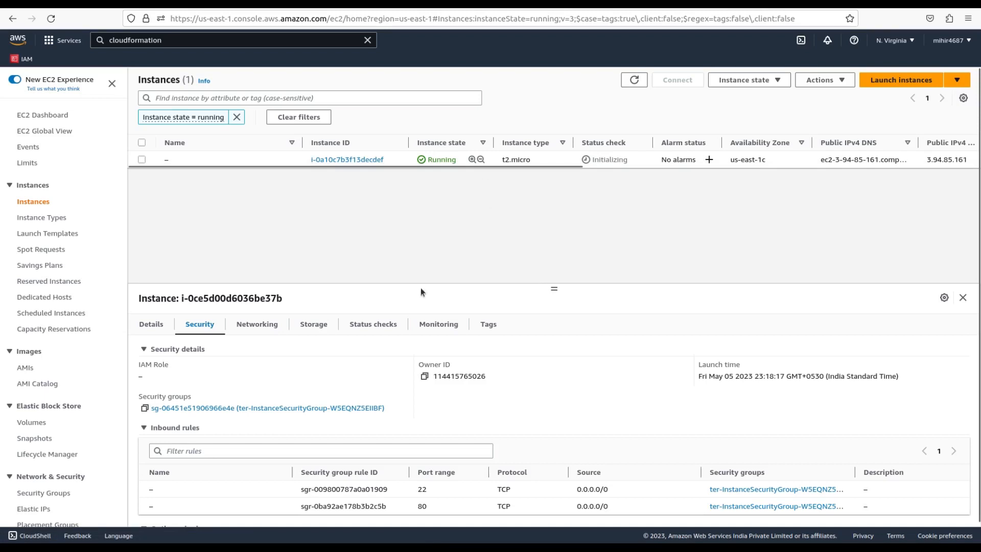
{"action": "left_click", "coordinate": [145, 327]}
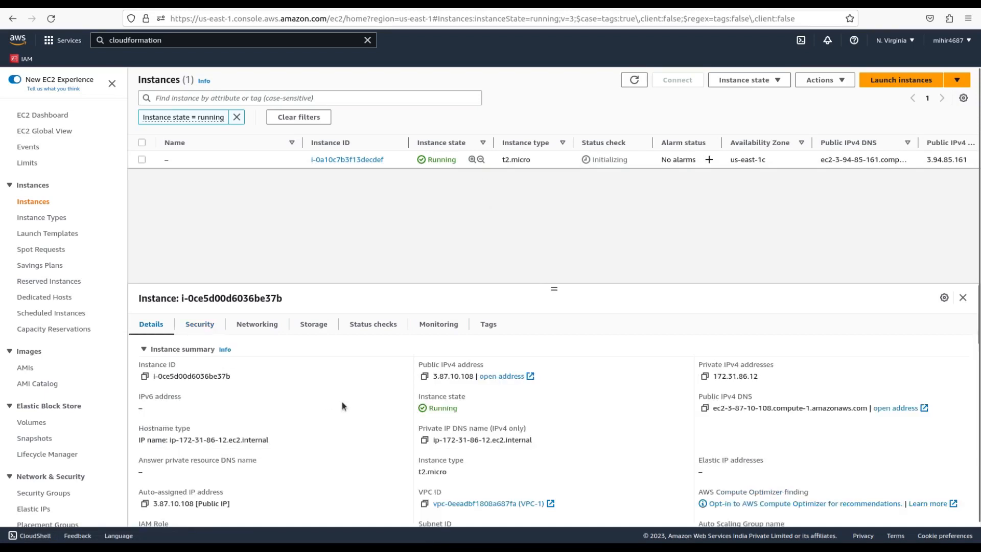
{"action": "scroll", "coordinate": [342, 402], "scroll_direction": "down", "scroll_amount": 2}
{"action": "scroll", "coordinate": [342, 402], "scroll_direction": "up", "scroll_amount": 2}
View the demo1-cf stack's resources in CloudFormation and compare the EC2Instance physical ID with the instance ID in the EC2 console
{"action": "left_click", "coordinate": [185, 5]}
{"action": "left_click", "coordinate": [97, 211]}
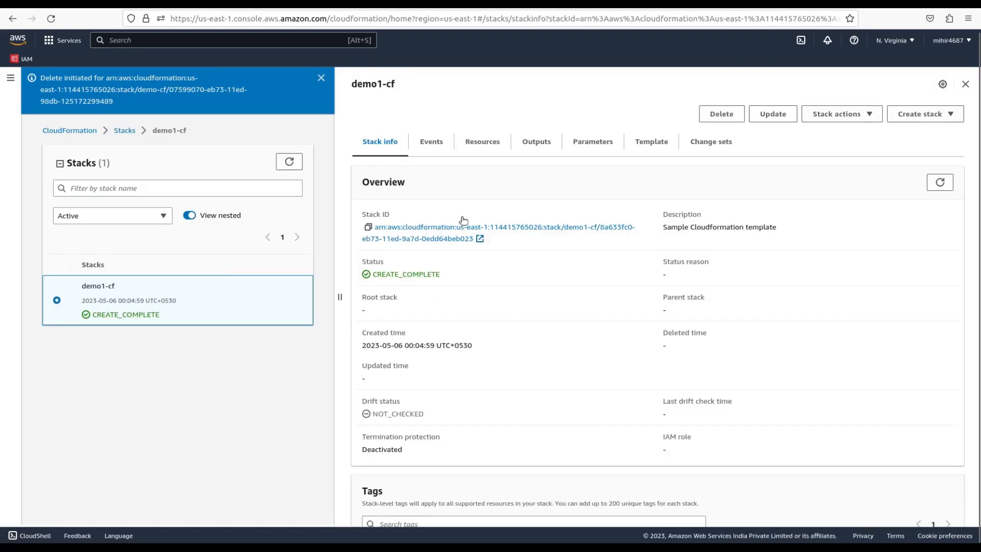
{"action": "left_click", "coordinate": [480, 143]}
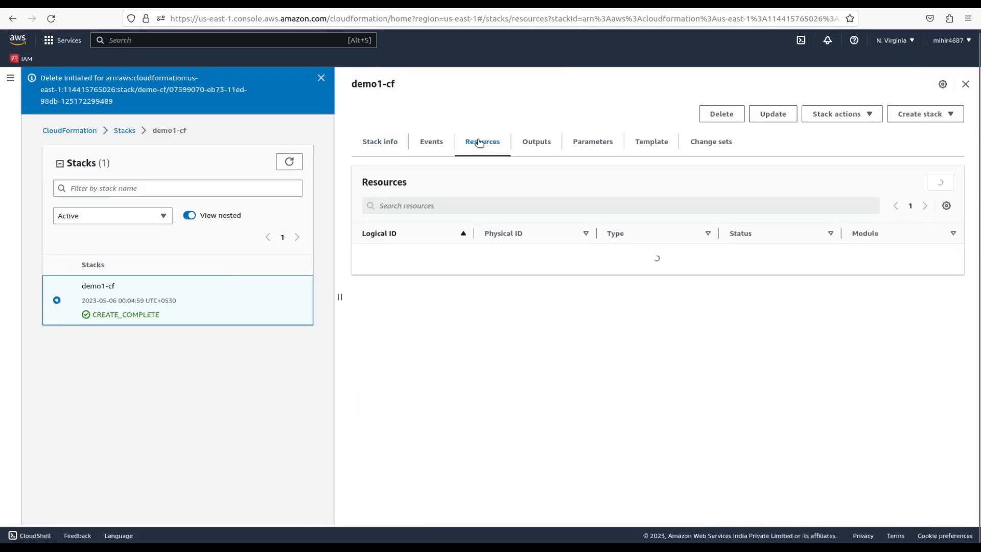
{"action": "left_click_drag", "start_coordinate": [478, 254], "coordinate": [562, 260]}
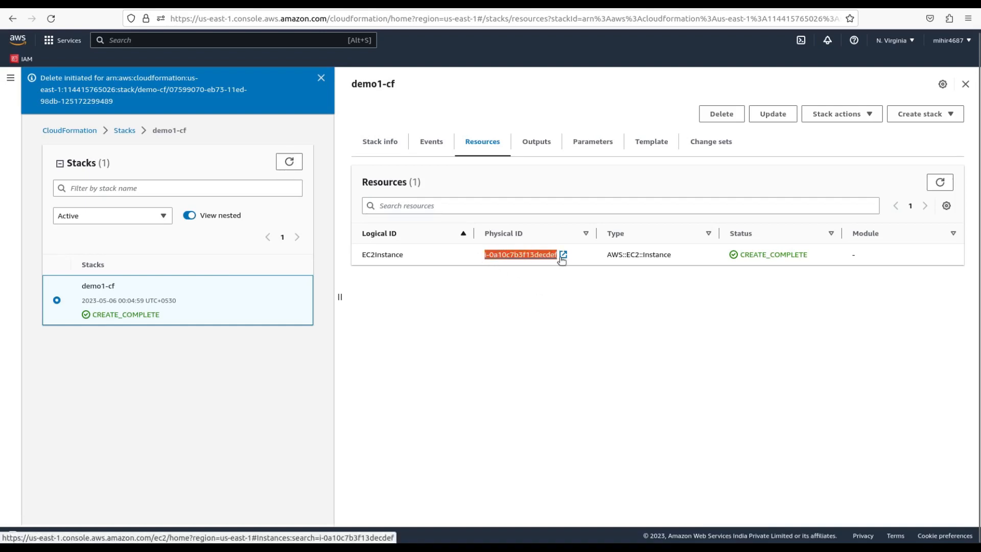
{"action": "key", "text": "ctrl+plus"}
{"action": "key", "text": "ctrl+plus"}
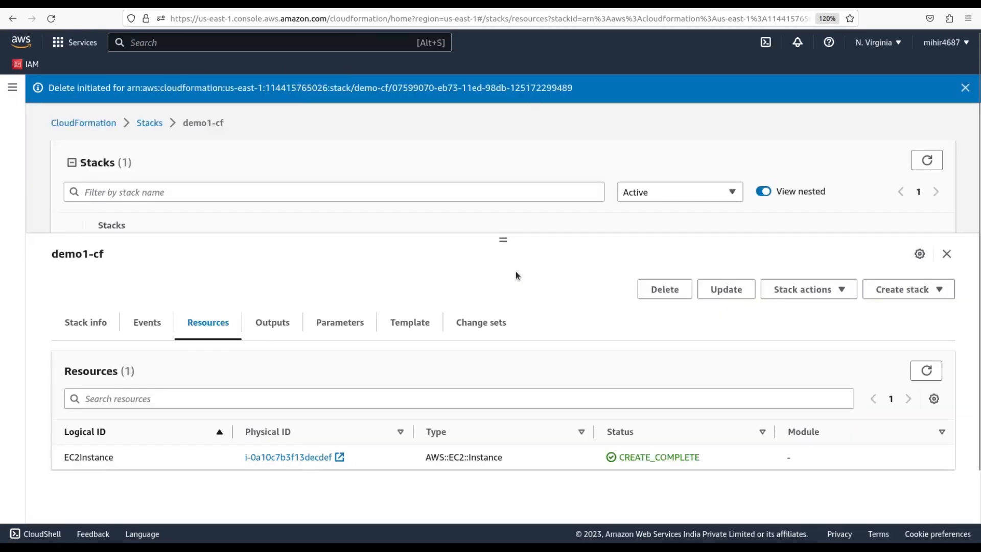
{"action": "key", "text": "ctrl+minus"}
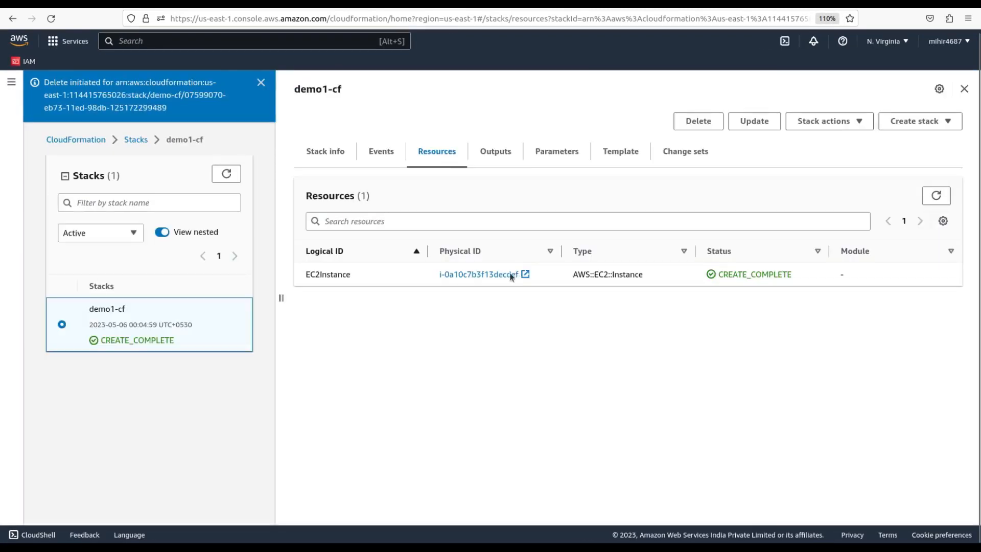
{"action": "left_click_drag", "start_coordinate": [434, 276], "coordinate": [456, 275]}
{"action": "left_click_drag", "start_coordinate": [501, 276], "coordinate": [523, 279]}
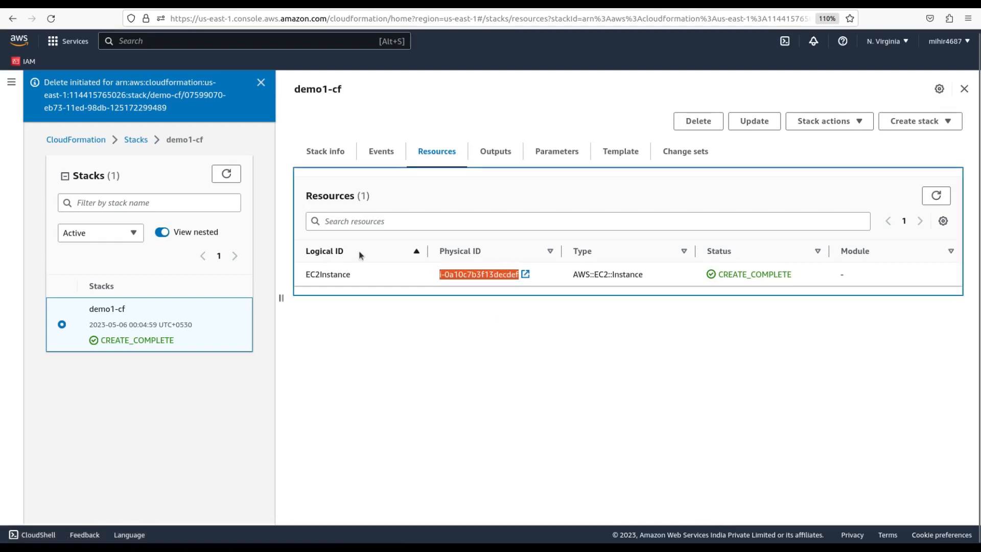
{"action": "left_click", "coordinate": [62, 4]}
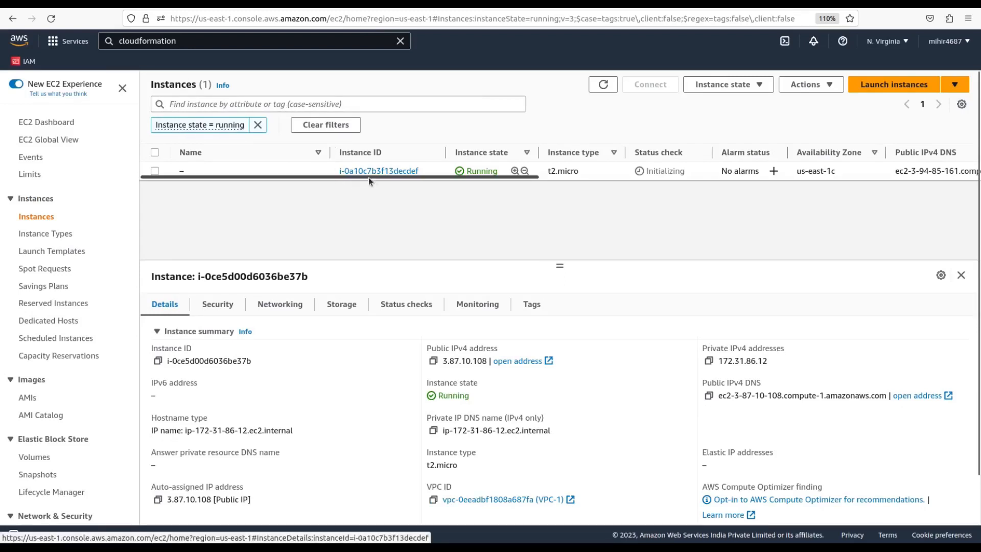
In VS Code, add an InstanceSecurityGroup resource to template.yml, described as Enable SSH and HTTP access, allowing TCP ports 22 and 80 from 0.0.0.0/0
{"action": "left_click", "coordinate": [209, 5]}
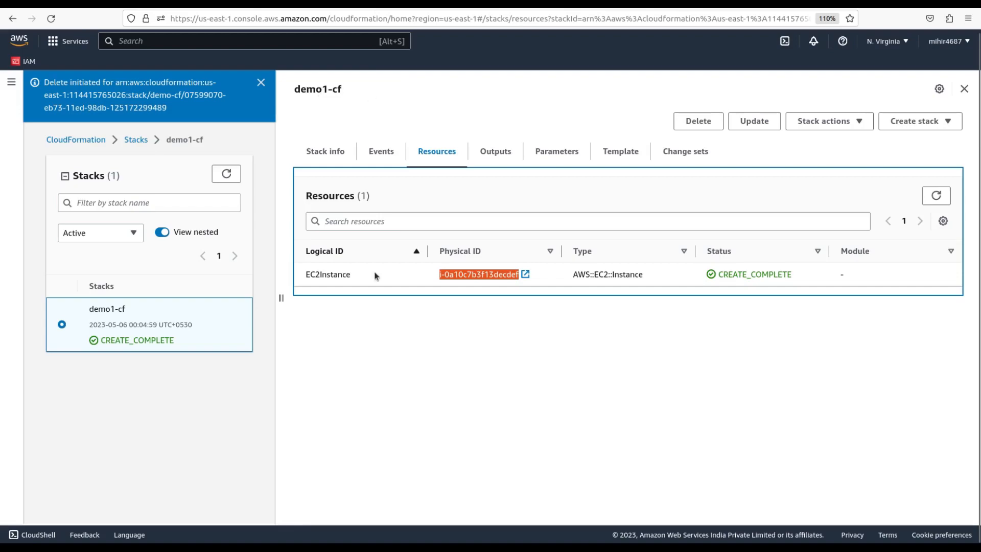
{"action": "key", "text": "alt+Tab"}
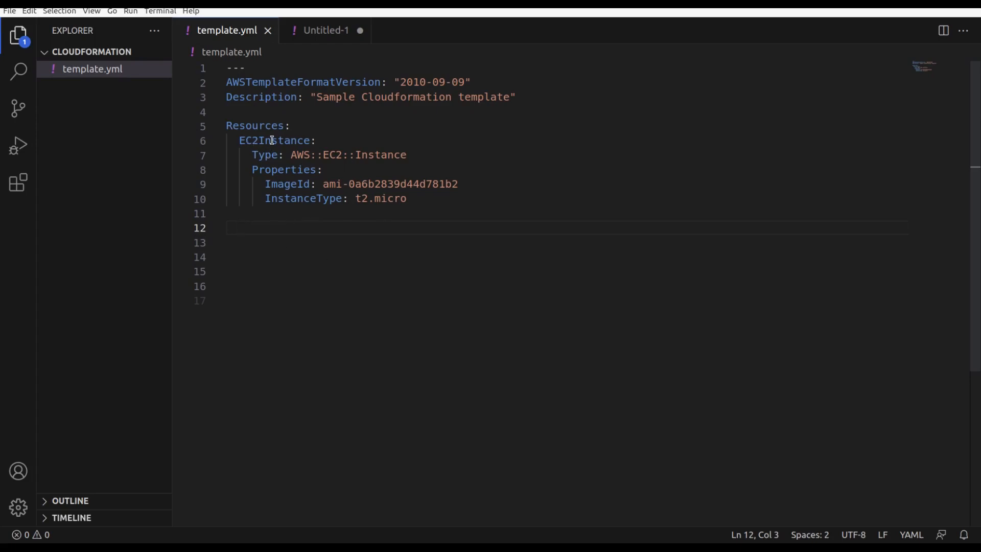
{"action": "left_click_drag", "start_coordinate": [239, 140], "coordinate": [312, 141]}
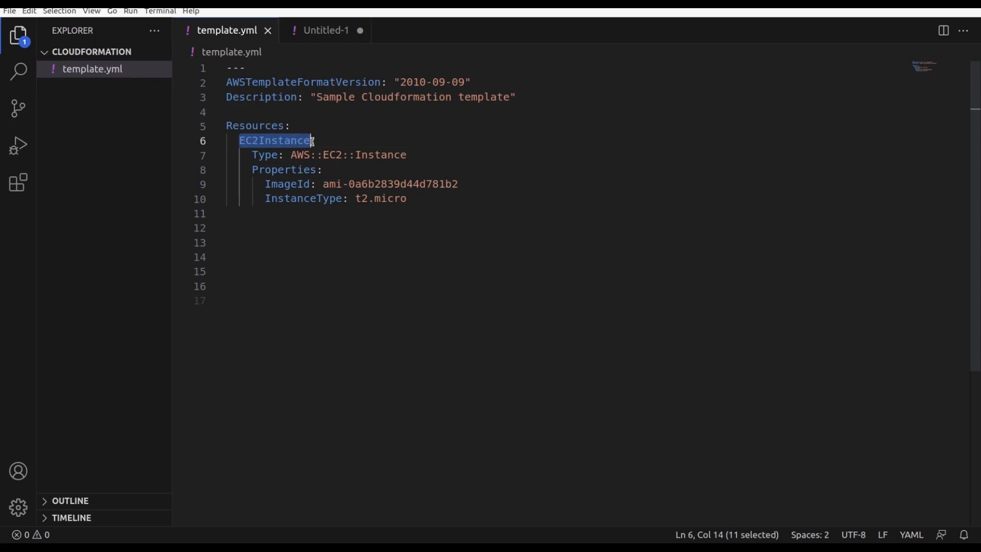
{"action": "left_click", "coordinate": [239, 238]}
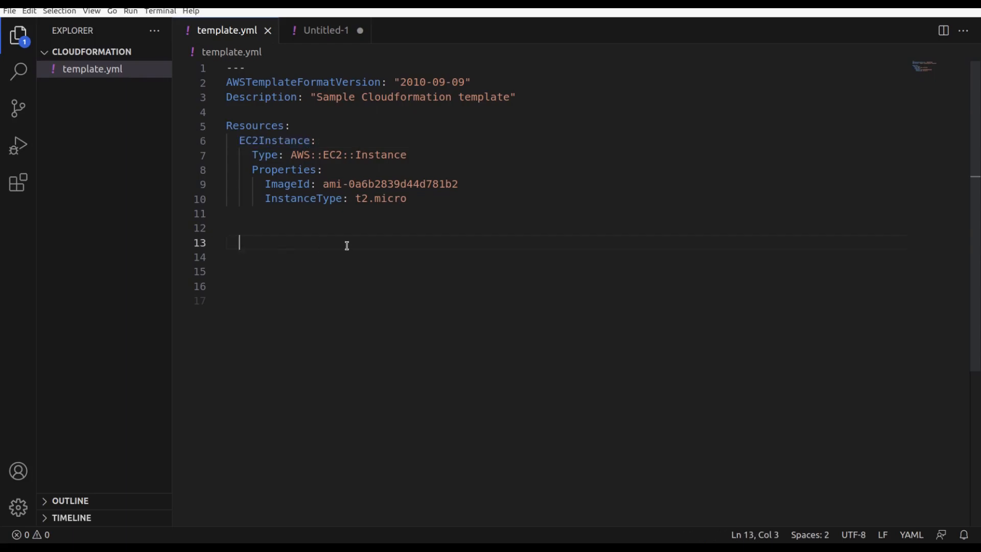
{"action": "type", "text": "InstanceSecurityGroup:     Type: AWS::EC2::SecurityGroup     Properties:       GroupDescription: Enable SSH and HTTP access       SecurityGroupIngress:         - IpProtocol: tcp           FromPort: 22           ToPort: 22           CidrIp: 0.0.0.0/0         - IpProtocol: tcp           FromPort: 80           ToPort: 80           CidrIp: 0.0.0.0/0"}
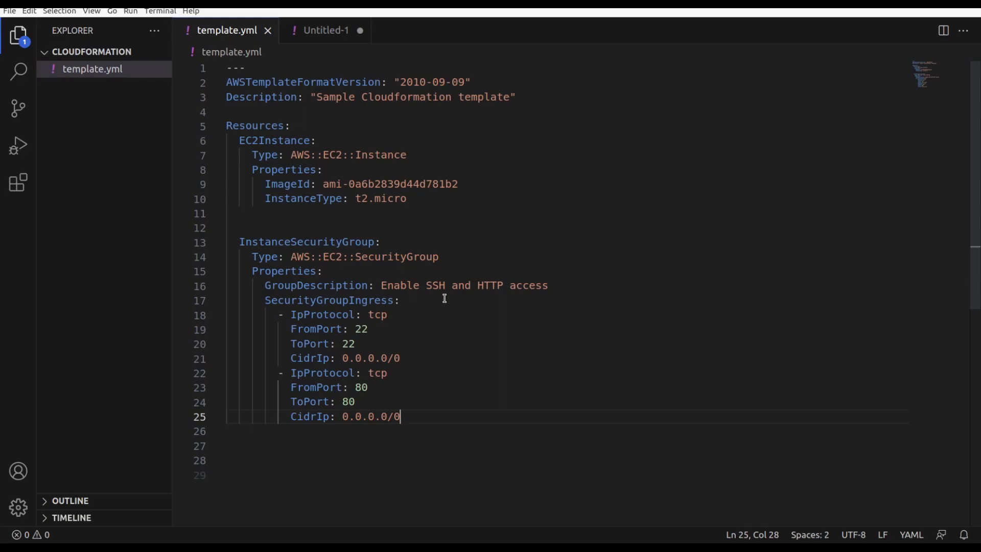
Switch to the EC2 console and examine the running instance's attached security group and inbound rules
{"action": "key", "text": "alt+Tab"}
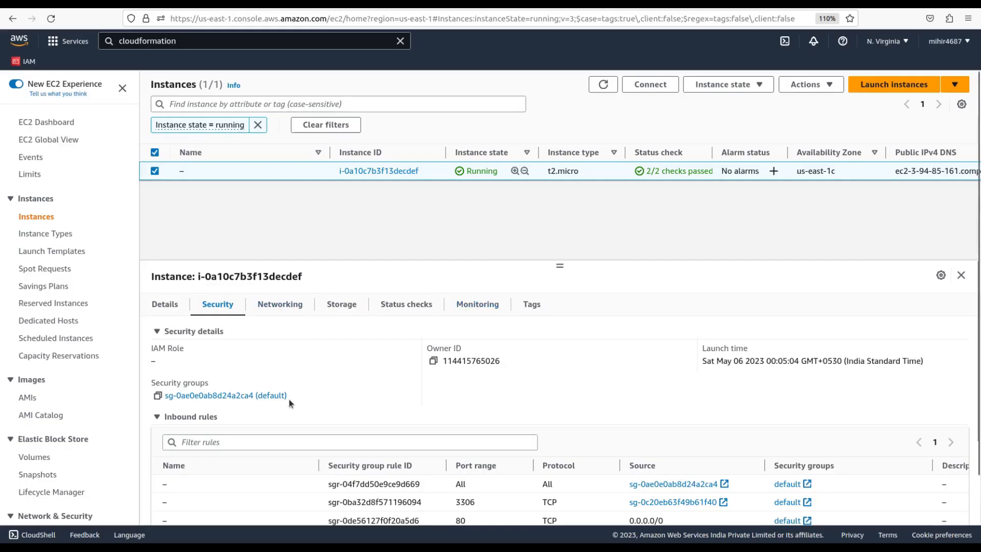
{"action": "left_click_drag", "start_coordinate": [288, 396], "coordinate": [165, 396]}
{"action": "left_click", "coordinate": [307, 388]}
{"action": "scroll", "coordinate": [353, 409], "scroll_direction": "down", "scroll_amount": 3}
{"action": "scroll", "coordinate": [355, 383], "scroll_direction": "up", "scroll_amount": 3}
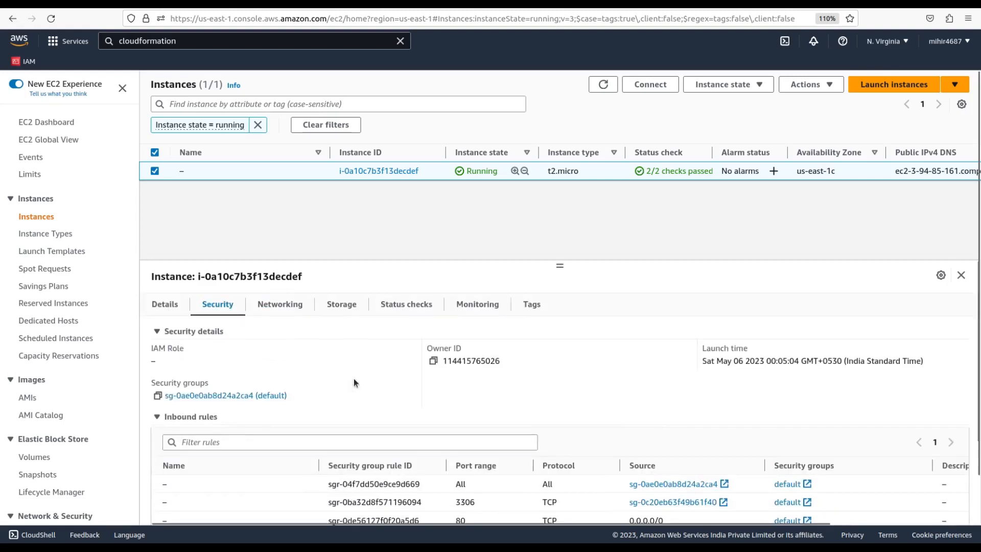
{"action": "left_click_drag", "start_coordinate": [299, 395], "coordinate": [162, 400]}
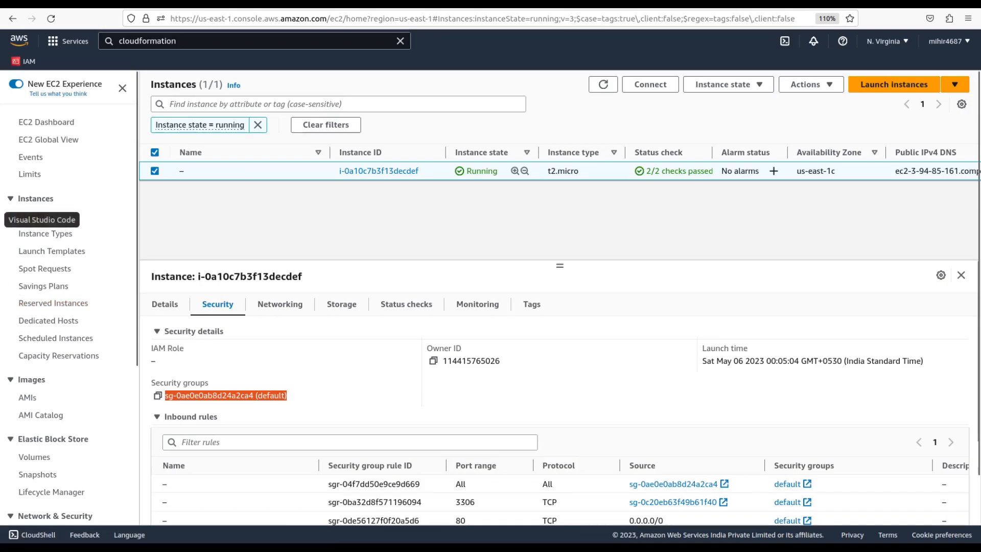
Return to template.yml in VS Code and add a SecurityGroupIds property under the EC2Instance properties, below InstanceType
{"action": "left_click", "coordinate": [1, 220]}
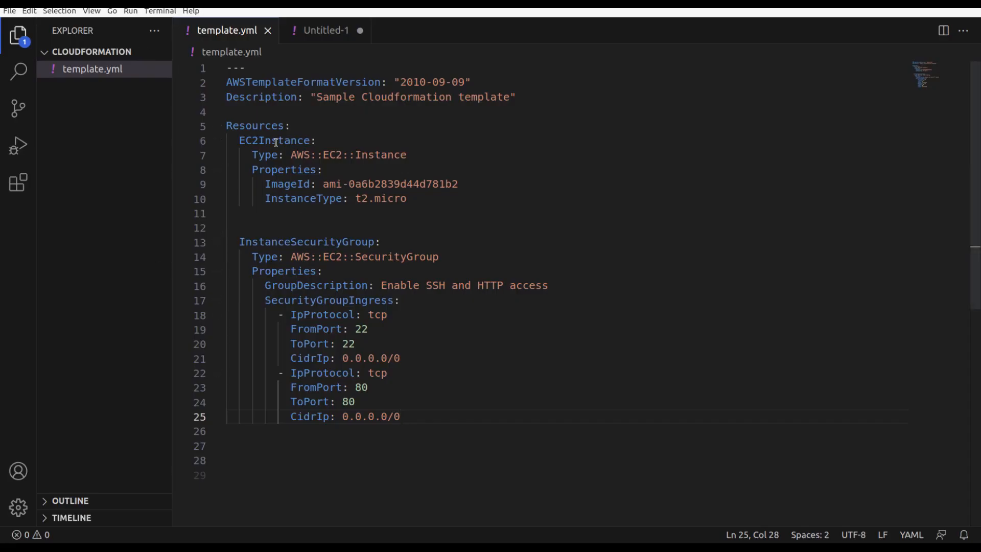
{"action": "left_click_drag", "start_coordinate": [236, 241], "coordinate": [403, 417]}
{"action": "double_click", "coordinate": [307, 243]}
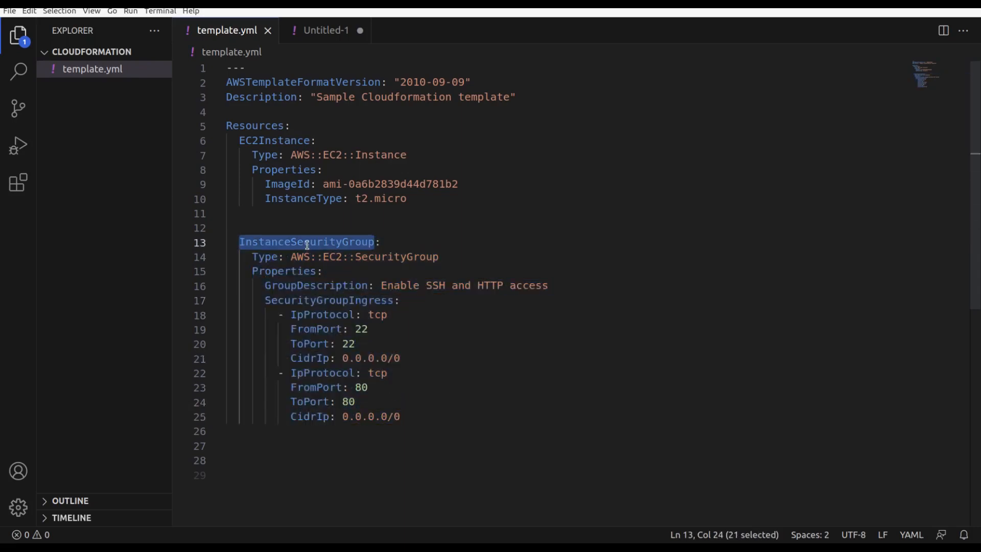
{"action": "double_click", "coordinate": [270, 142]}
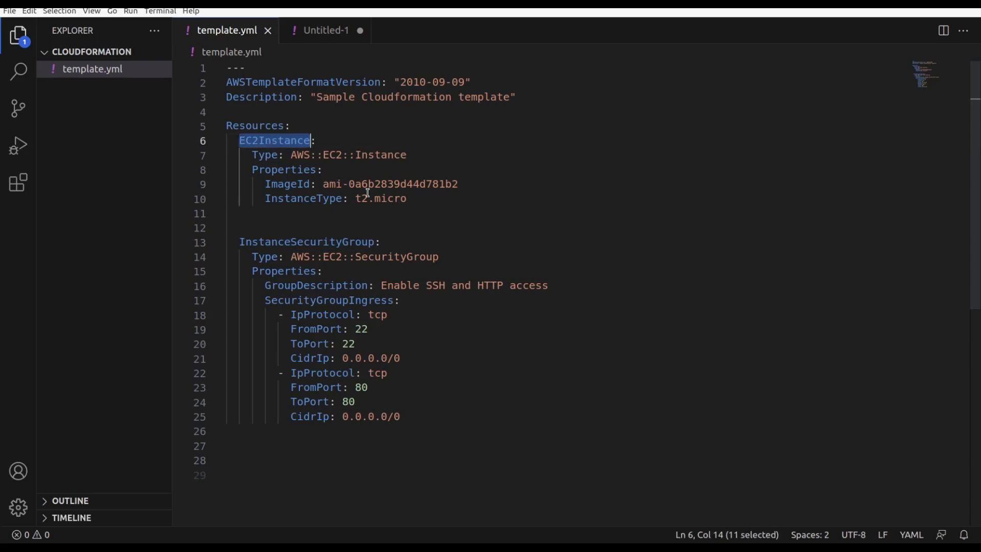
{"action": "left_click", "coordinate": [419, 199]}
{"action": "key", "text": "Return"}
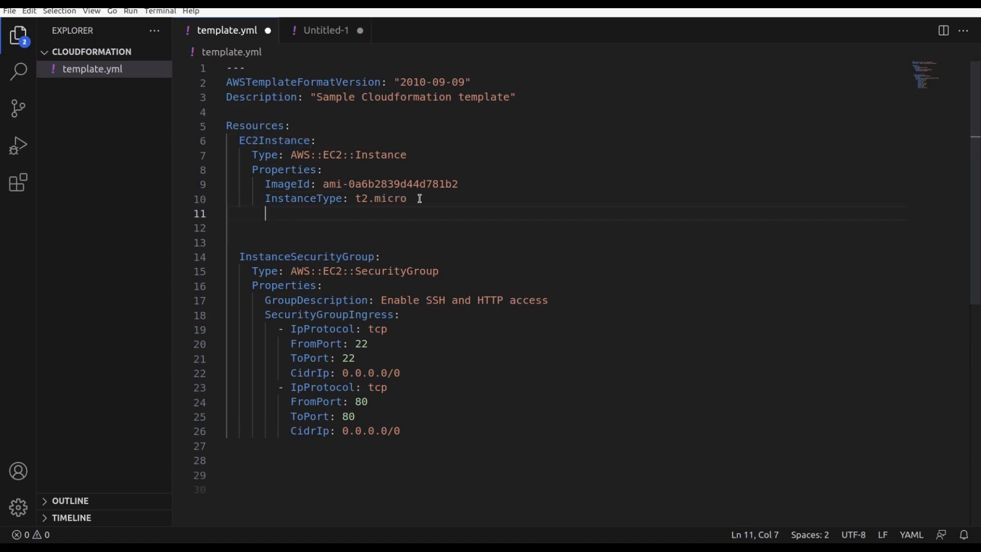
{"action": "type", "text": "Securit"}
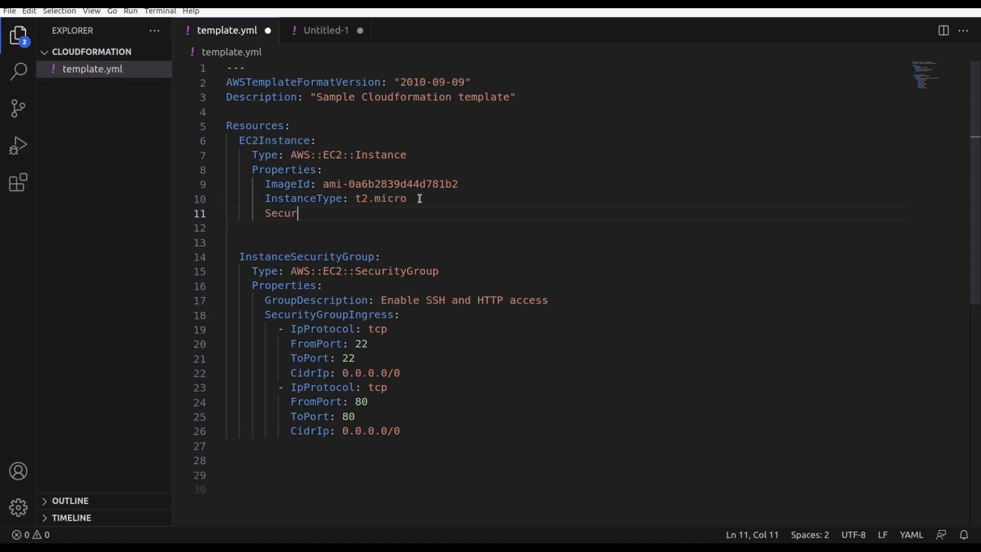
{"action": "key", "text": "BackSpace"}
{"action": "key", "text": "BackSpace"}
{"action": "type", "text": "o"}
{"action": "key", "text": "BackSpace"}
{"action": "type", "text": "ityGroupIds:"}
{"action": "key", "text": "Return"}
{"action": "key", "text": "Tab"}
Add the list item !Ref InstanceSecurityGroup under SecurityGroupIds, reusing the security group resource's name
{"action": "type", "text": "- R"}
{"action": "key", "text": "BackSpace"}
{"action": "type", "text": "!Re"}
{"action": "key", "text": "BackSpace"}
{"action": "key", "text": "BackSpace"}
{"action": "type", "text": "Ref"}
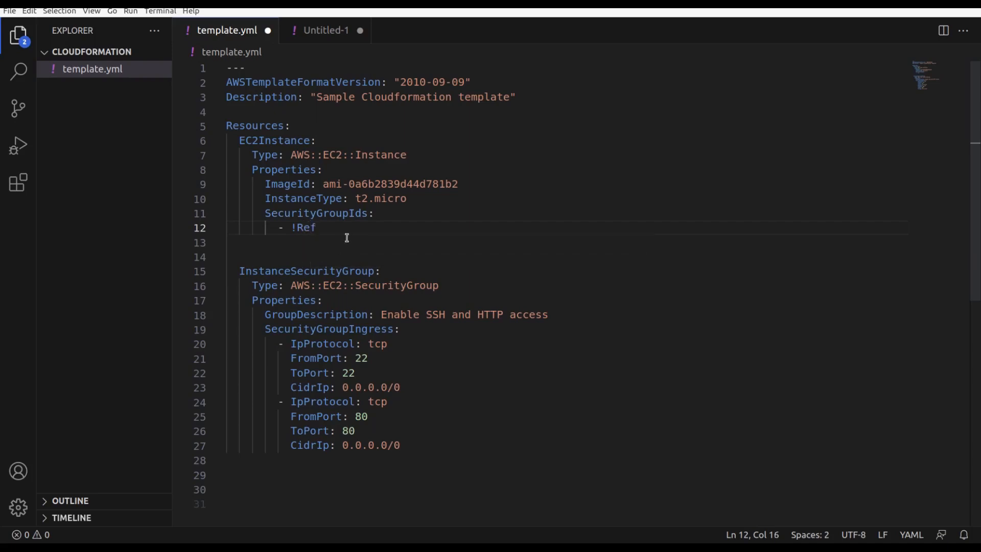
{"action": "double_click", "coordinate": [298, 269]}
{"action": "key", "text": "ctrl+c"}
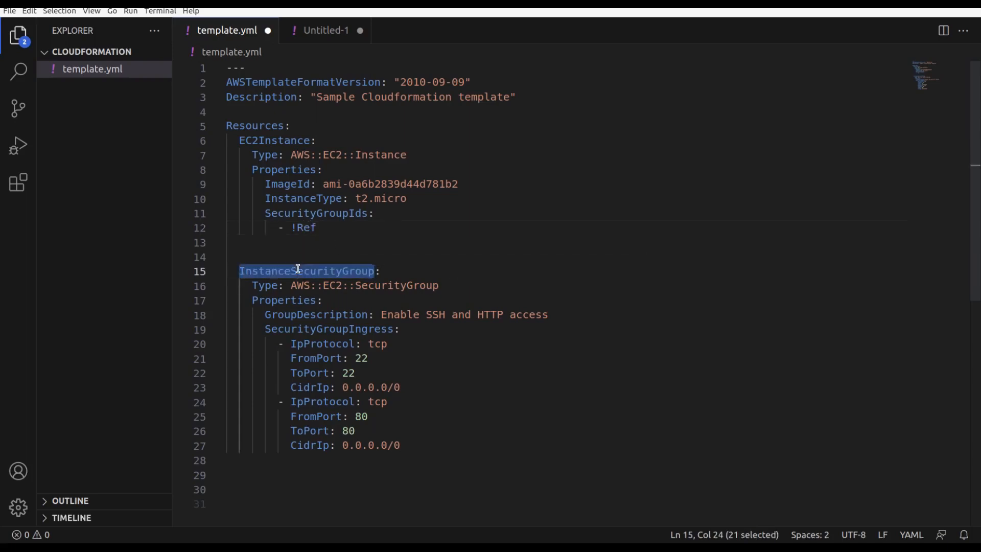
{"action": "left_click", "coordinate": [341, 226]}
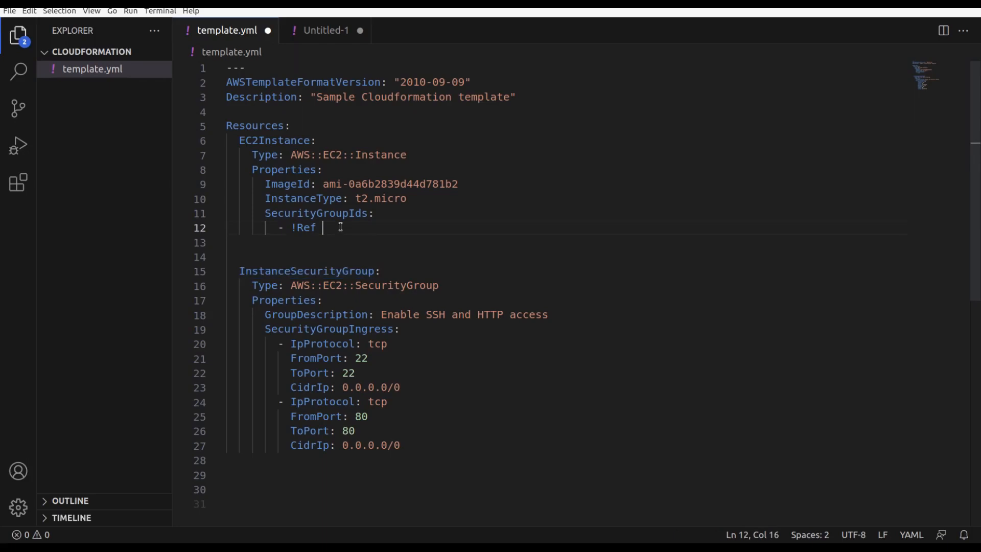
{"action": "key", "text": "ctrl+v"}
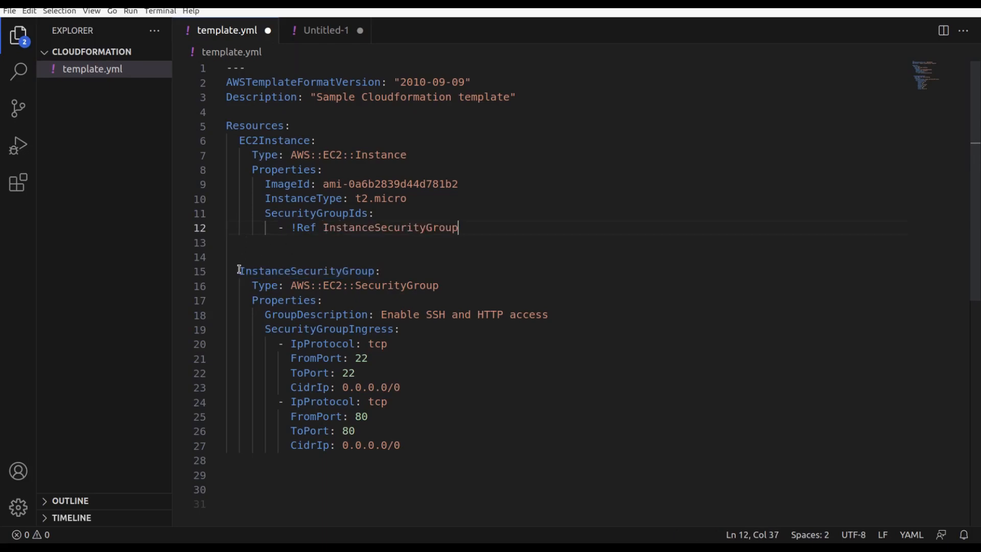
Review the InstanceSecurityGroup reference and both resource definitions in template.yml, and save the file
{"action": "left_click_drag", "start_coordinate": [291, 225], "coordinate": [460, 230]}
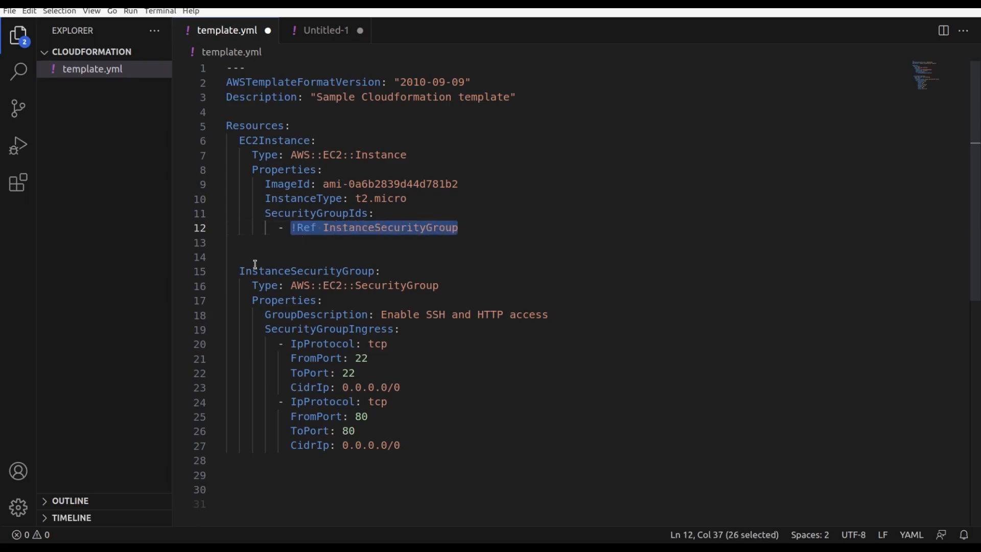
{"action": "left_click_drag", "start_coordinate": [235, 271], "coordinate": [387, 411]}
{"action": "left_click_drag", "start_coordinate": [343, 227], "coordinate": [460, 230]}
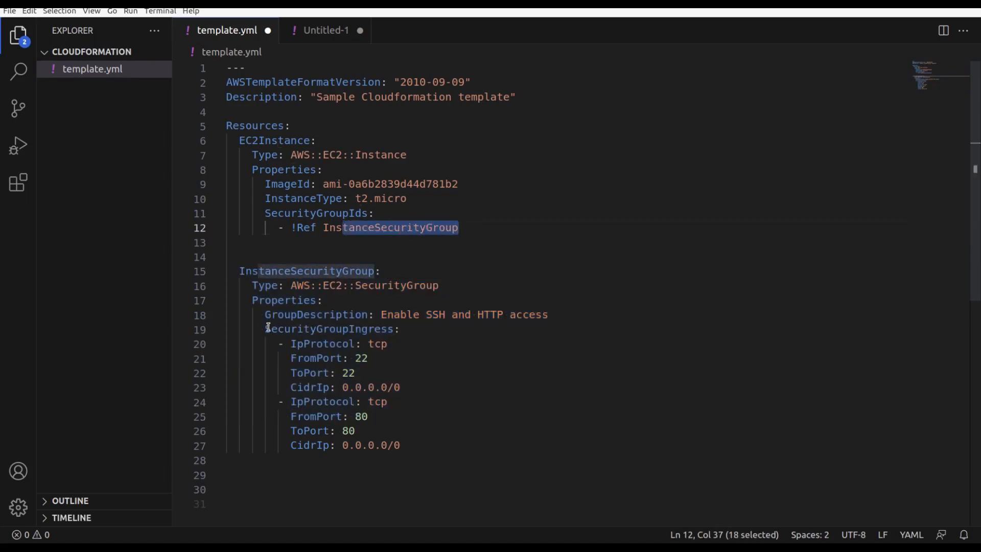
{"action": "left_click_drag", "start_coordinate": [268, 327], "coordinate": [413, 446]}
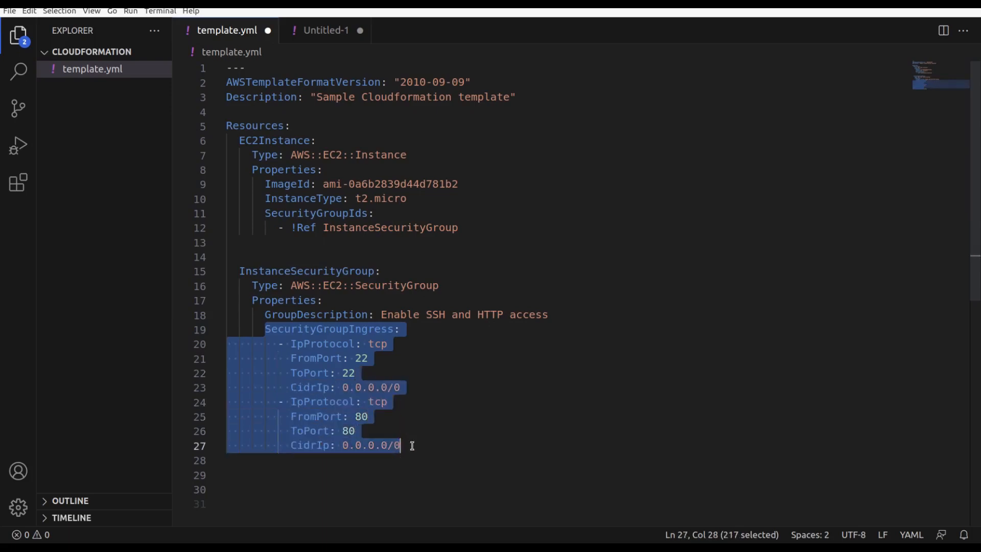
{"action": "left_click", "coordinate": [347, 402]}
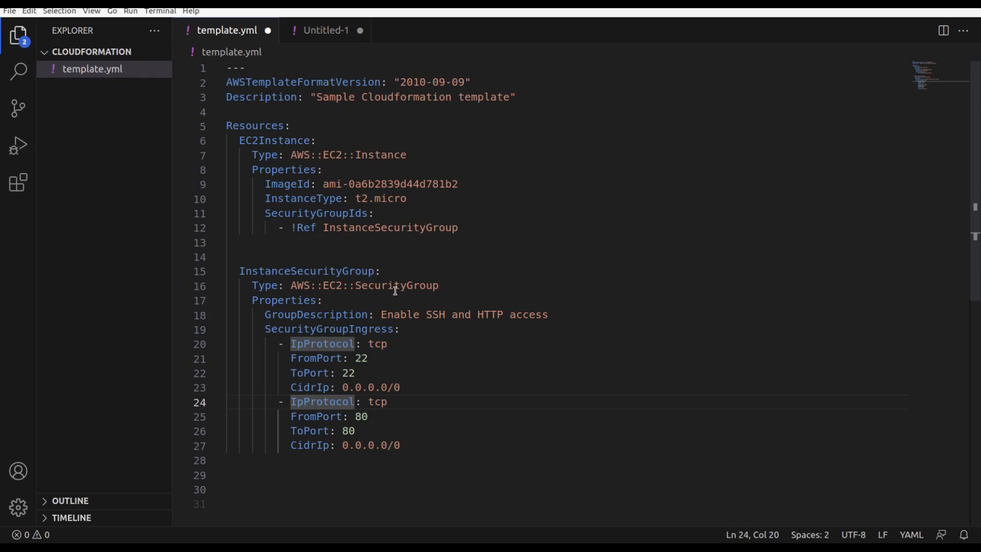
{"action": "key", "text": "ctrl+s"}
{"action": "left_click_drag", "start_coordinate": [242, 271], "coordinate": [400, 446]}
{"action": "left_click_drag", "start_coordinate": [244, 143], "coordinate": [463, 235]}
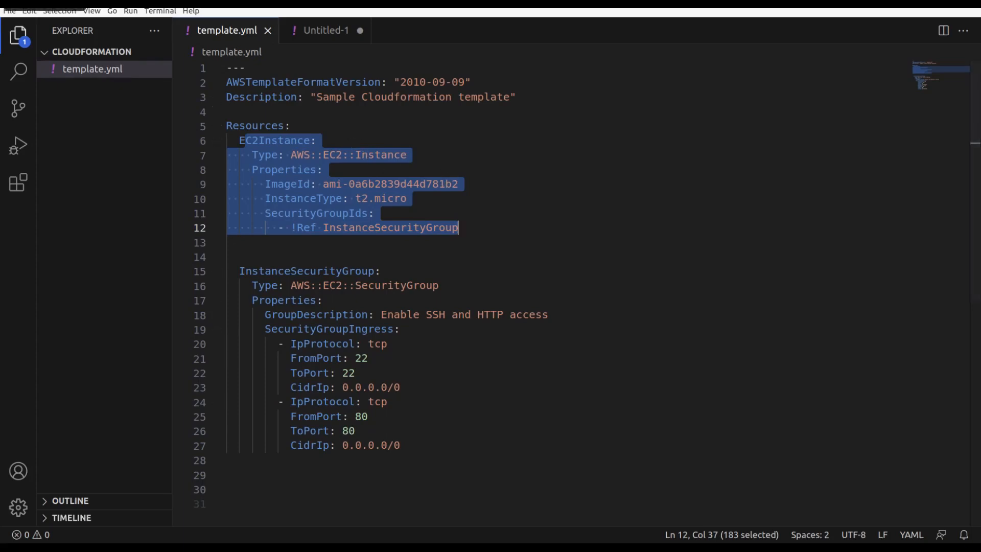
Switch to CloudFormation and start updating demo1-cf, replacing its current template with the uploaded template.yml
{"action": "key", "text": "alt+Tab"}
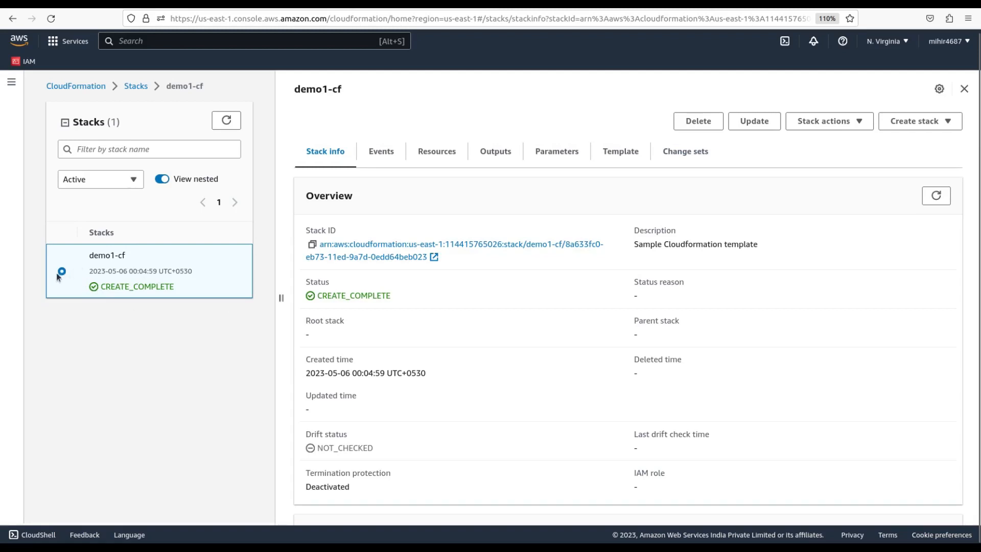
{"action": "left_click", "coordinate": [755, 121]}
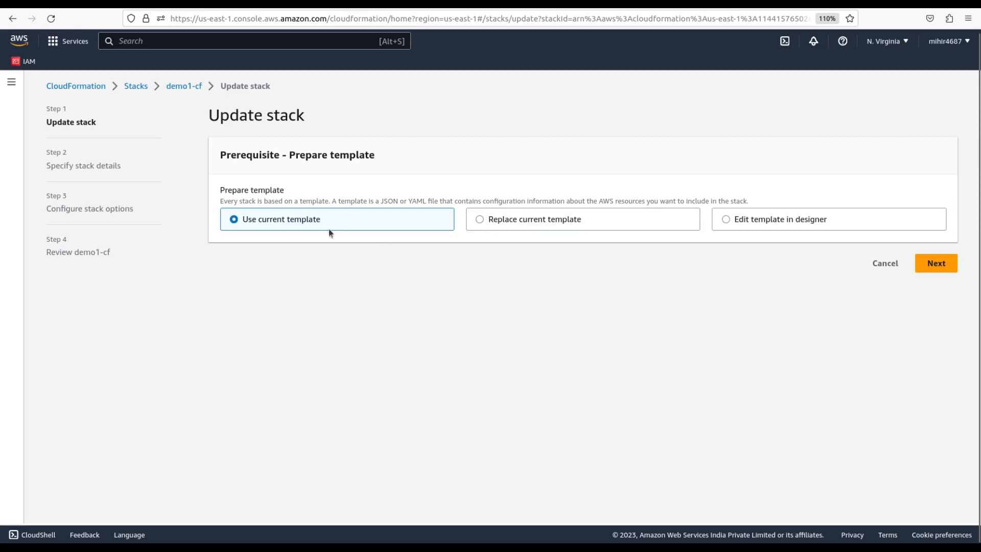
{"action": "left_click", "coordinate": [498, 225]}
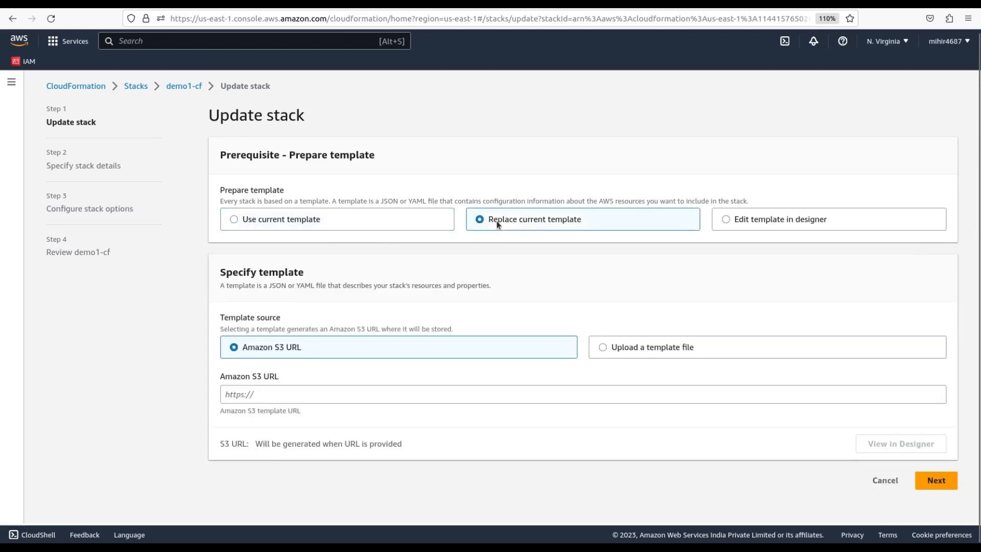
{"action": "left_click", "coordinate": [639, 351]}
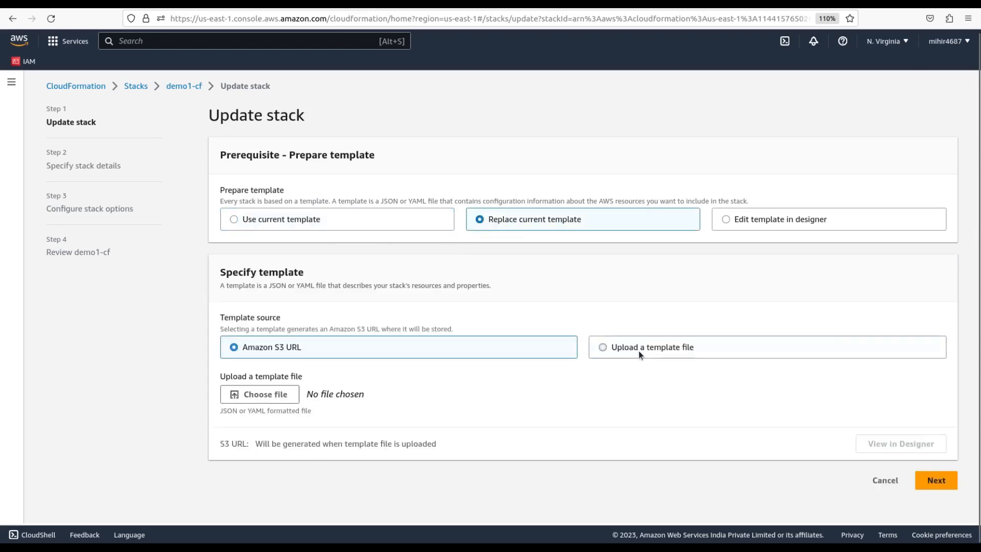
{"action": "left_click", "coordinate": [260, 396]}
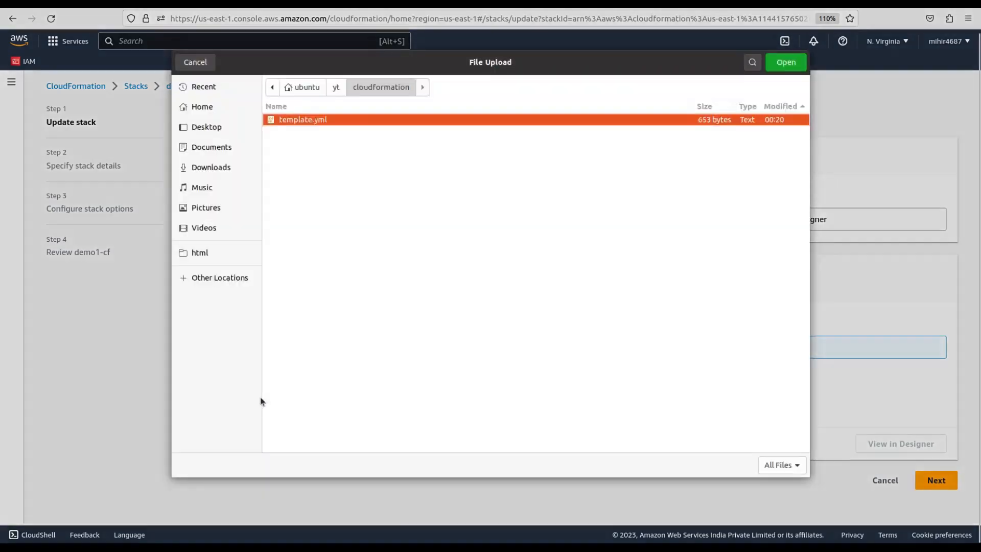
{"action": "double_click", "coordinate": [309, 121]}
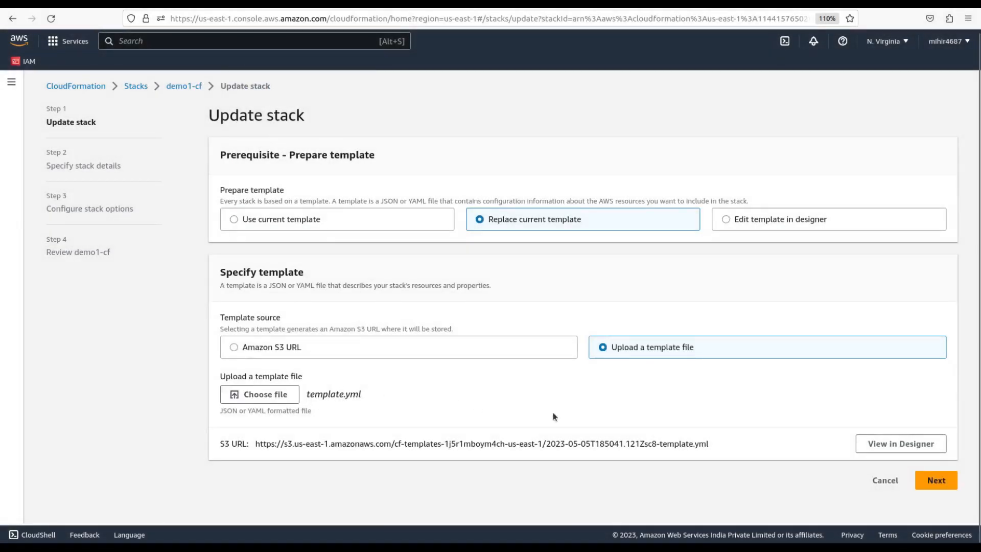
Keep the default stack details and options for the demo1-cf update and submit it from the review page
{"action": "left_click", "coordinate": [925, 480]}
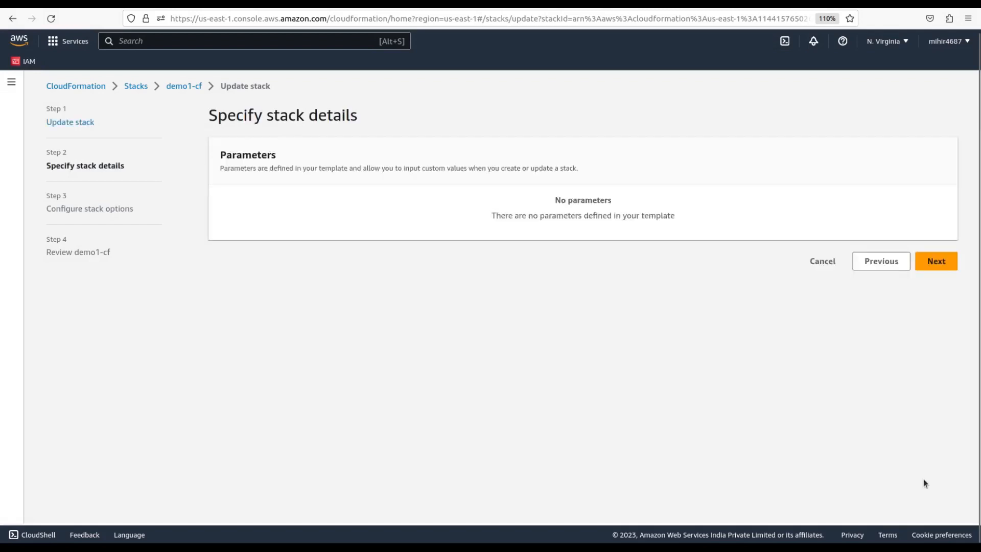
{"action": "left_click", "coordinate": [933, 263]}
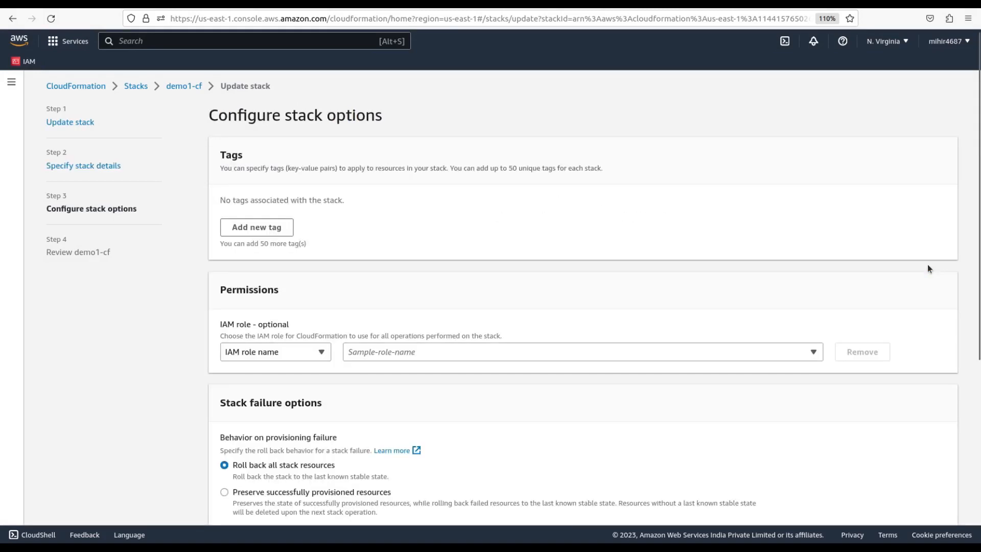
{"action": "scroll", "coordinate": [584, 389], "scroll_direction": "down", "scroll_amount": 5}
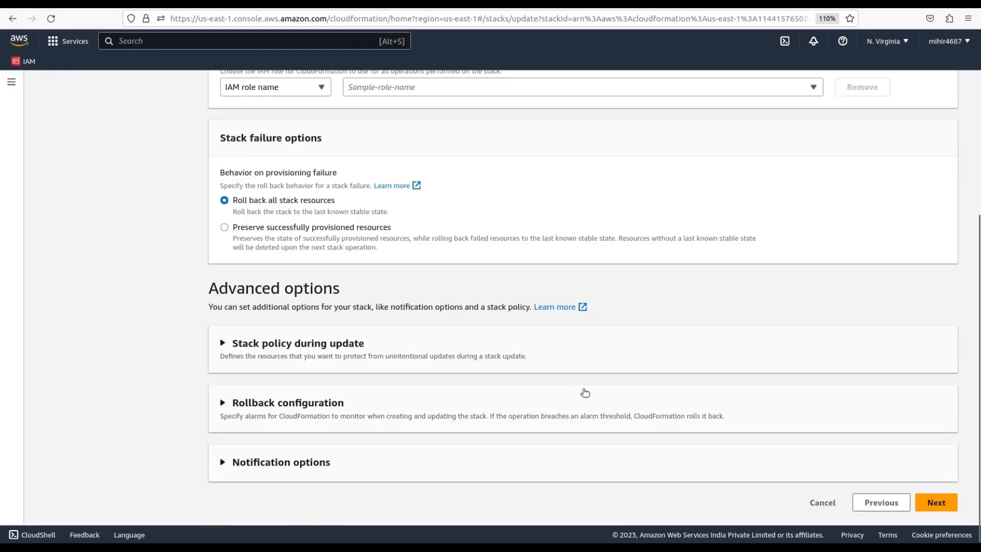
{"action": "left_click", "coordinate": [944, 510]}
{"action": "scroll", "coordinate": [839, 480], "scroll_direction": "down", "scroll_amount": 10}
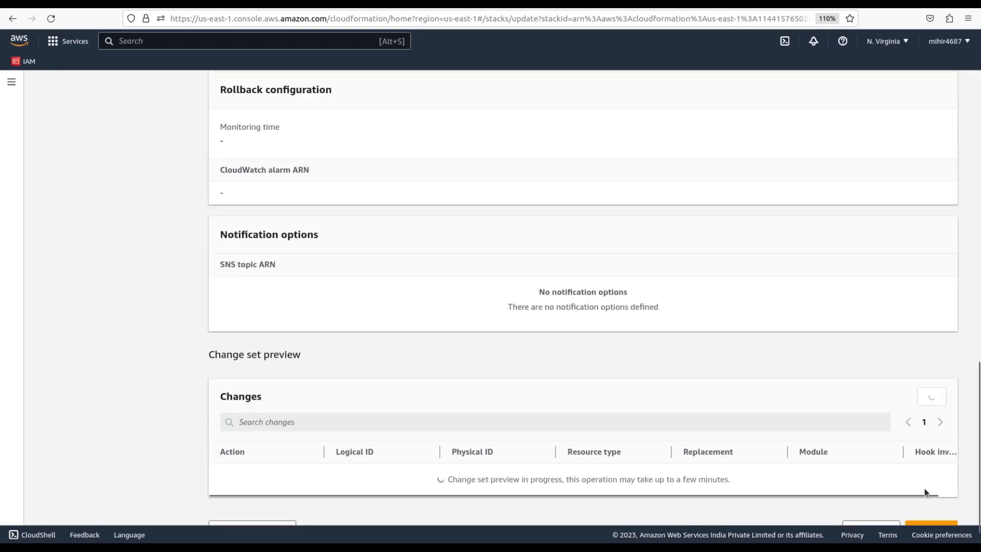
{"action": "scroll", "coordinate": [925, 489], "scroll_direction": "down", "scroll_amount": 1}
{"action": "left_click", "coordinate": [937, 503]}
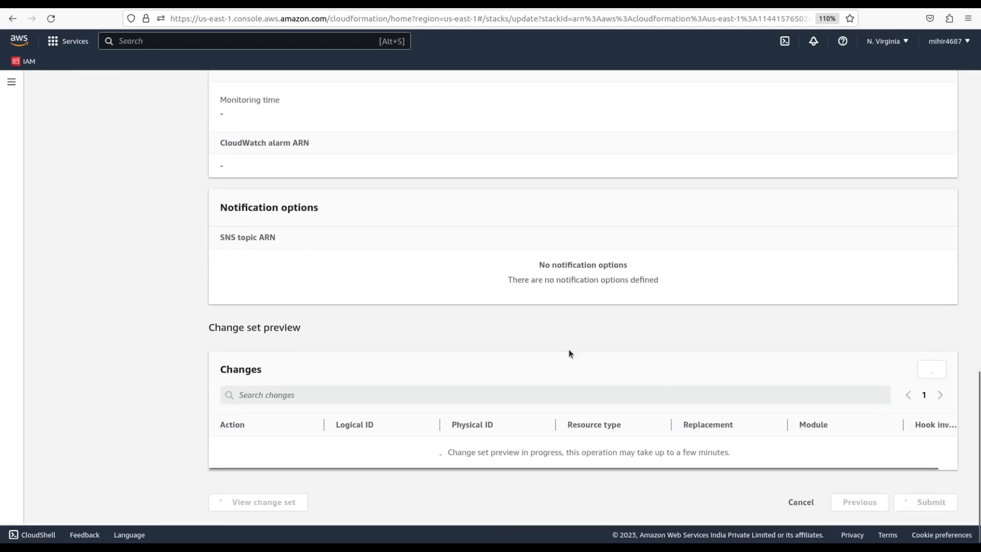
Refresh the demo1-cf stack events until the update finishes, checking the latest statuses, and reload the stack list
{"action": "left_click_drag", "start_coordinate": [806, 275], "coordinate": [862, 276]}
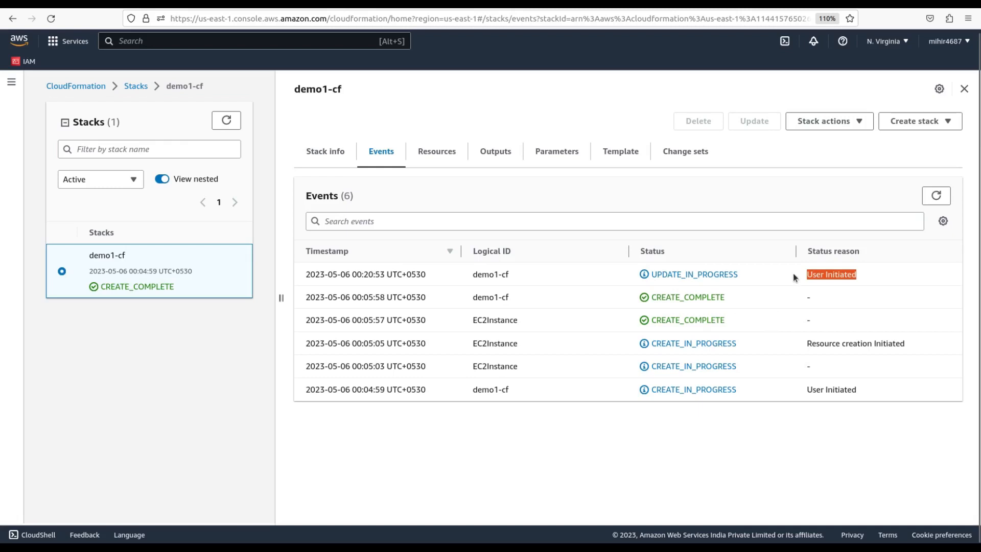
{"action": "left_click", "coordinate": [937, 197]}
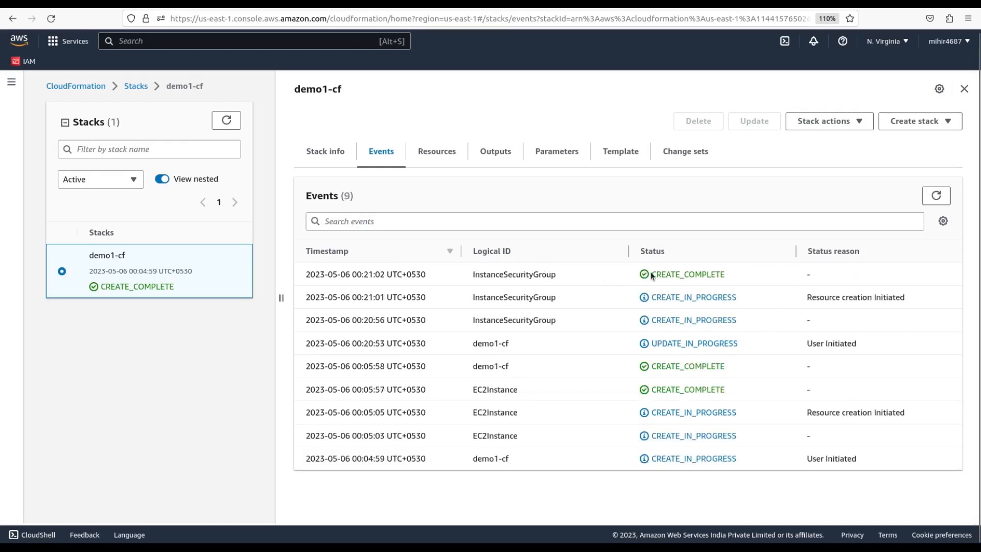
{"action": "left_click", "coordinate": [936, 196]}
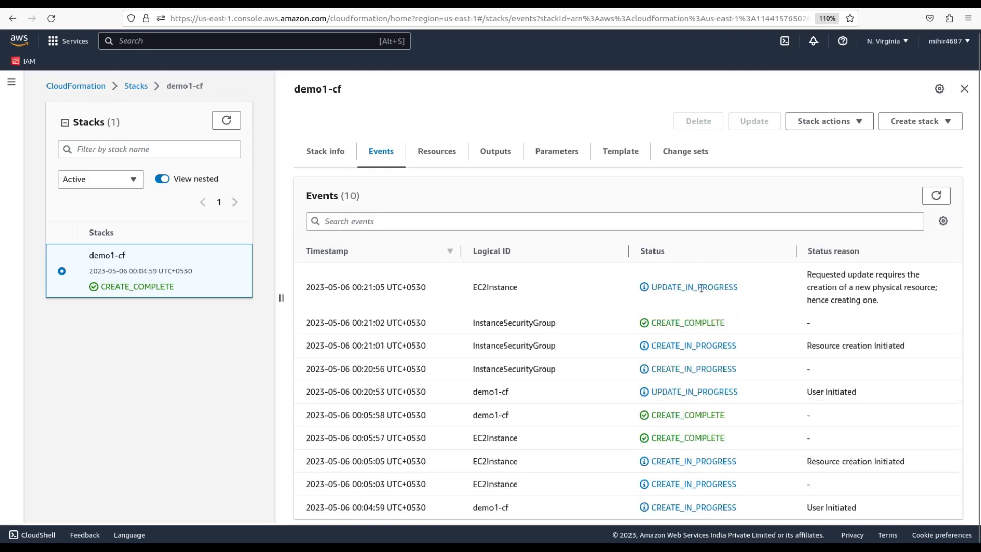
{"action": "left_click", "coordinate": [936, 196]}
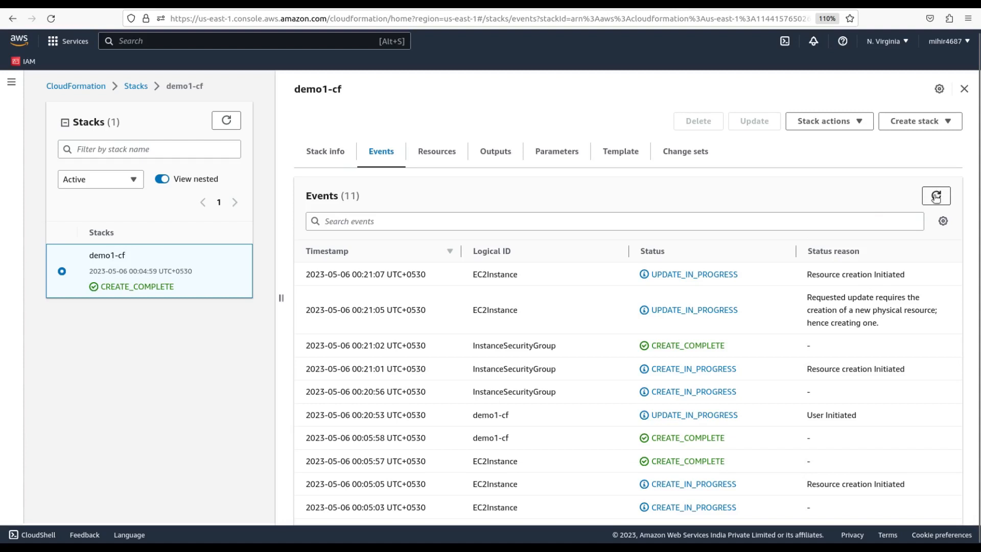
{"action": "left_click", "coordinate": [936, 197]}
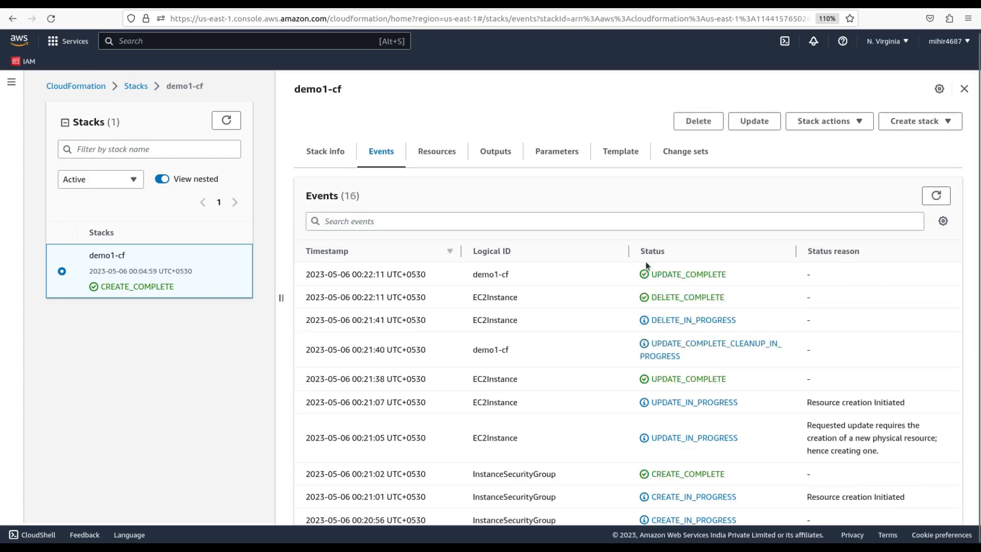
{"action": "left_click_drag", "start_coordinate": [652, 271], "coordinate": [730, 279]}
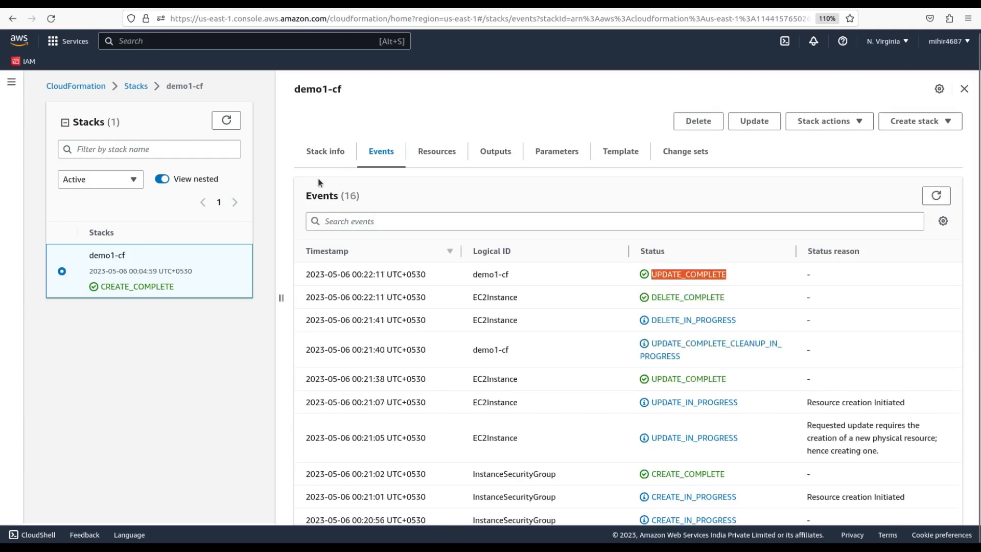
{"action": "left_click", "coordinate": [227, 121]}
Switch to the EC2 instances page, refresh the running instances and open the replacement instance's security details
{"action": "left_click", "coordinate": [133, 4]}
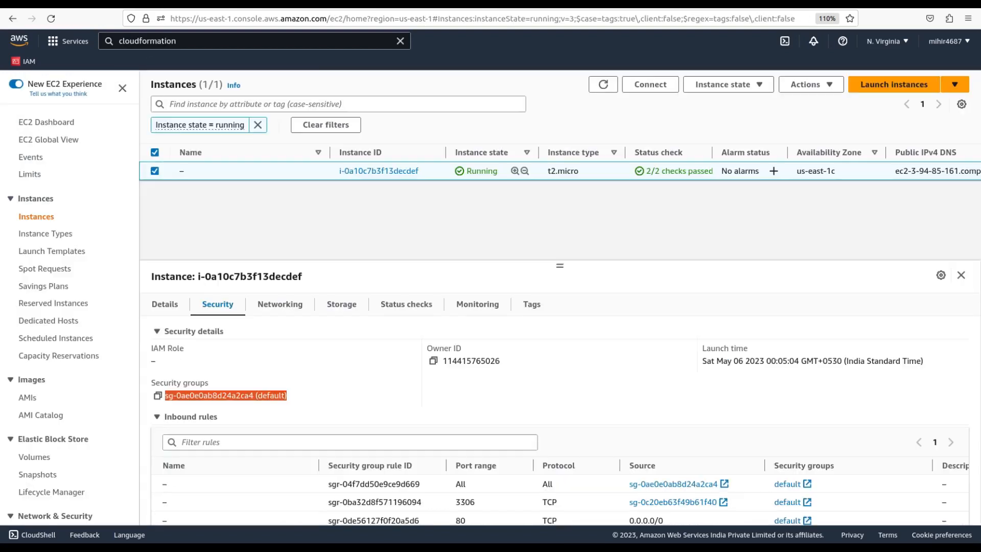
{"action": "left_click", "coordinate": [602, 85]}
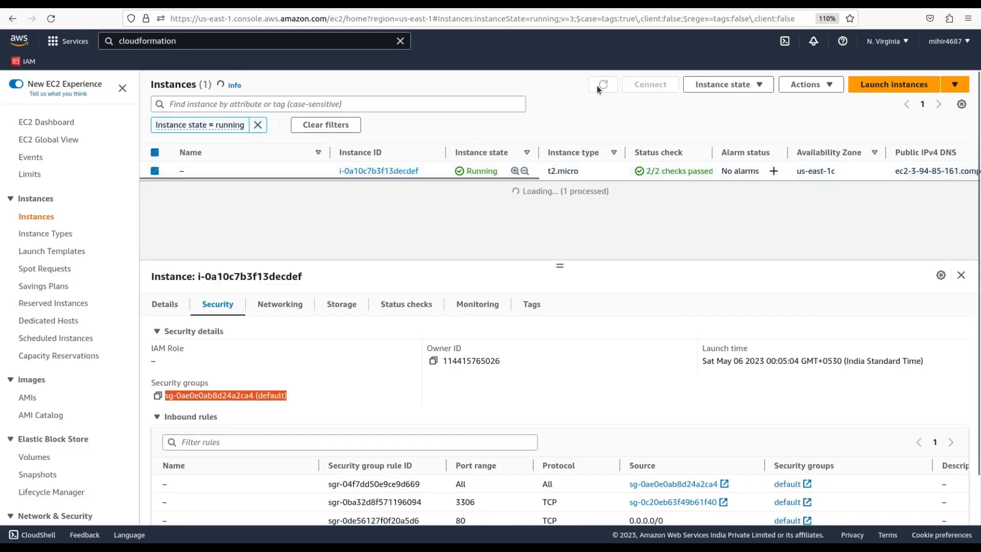
{"action": "left_click", "coordinate": [962, 275]}
{"action": "left_click", "coordinate": [155, 171]}
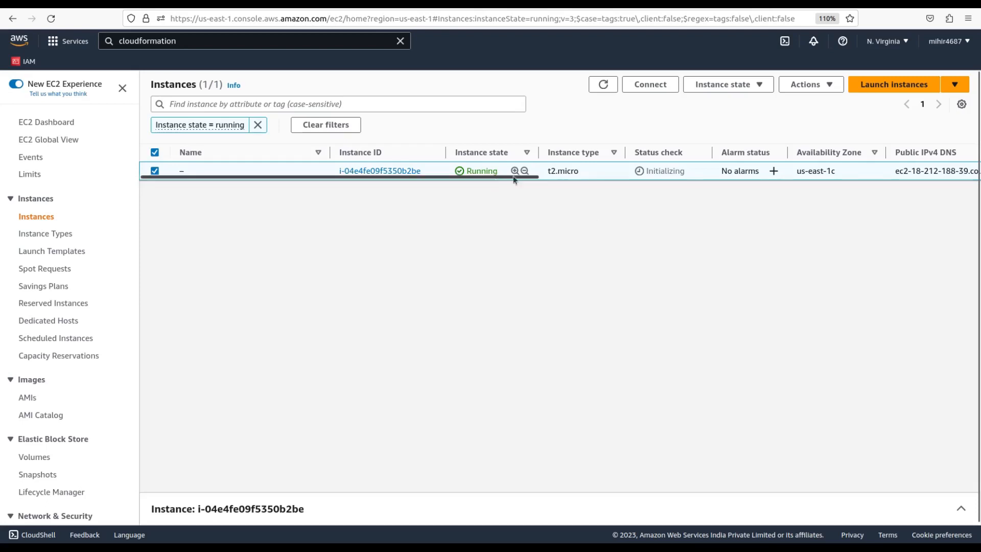
{"action": "left_click_drag", "start_coordinate": [515, 177], "coordinate": [390, 212]}
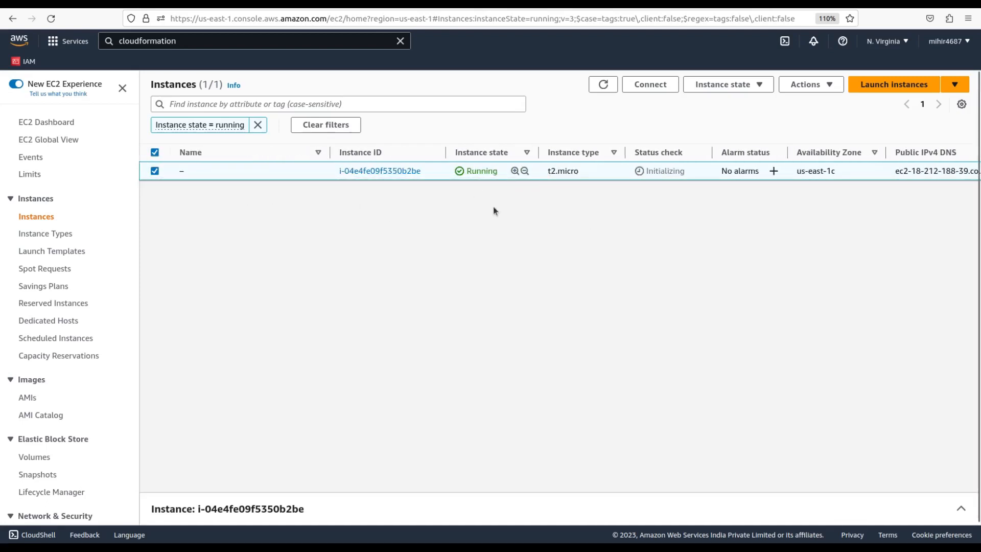
{"action": "mouse_move", "coordinate": [186, 171]}
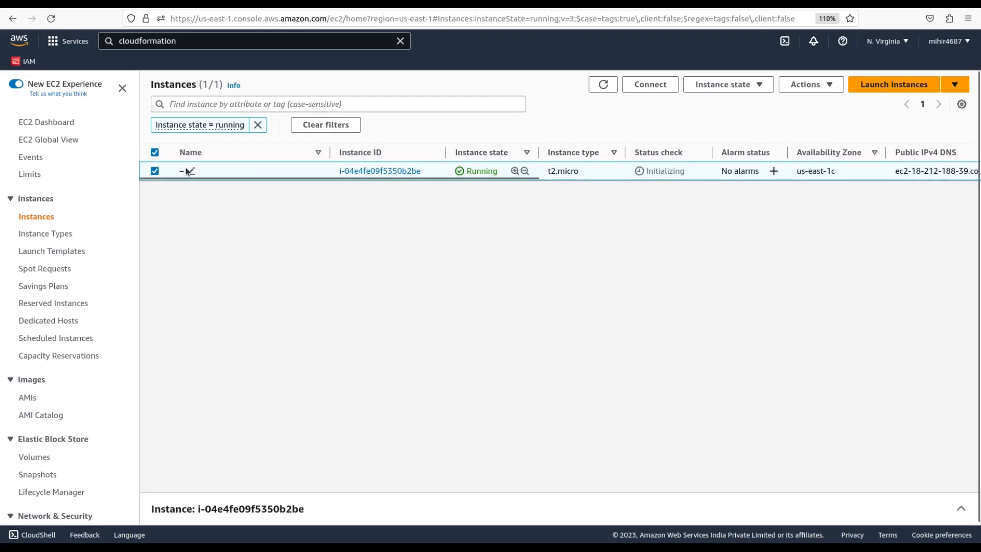
{"action": "left_click", "coordinate": [604, 85]}
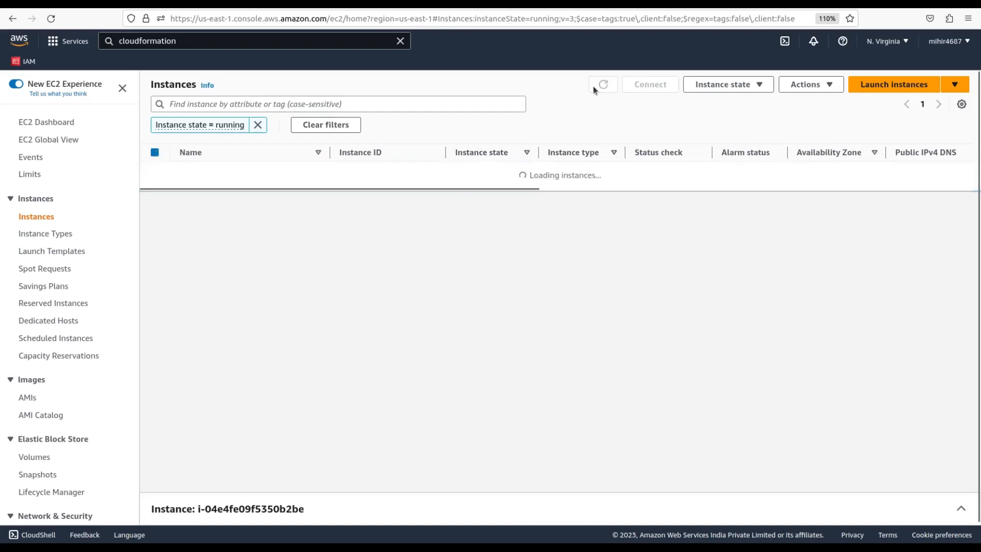
{"action": "left_click", "coordinate": [155, 171]}
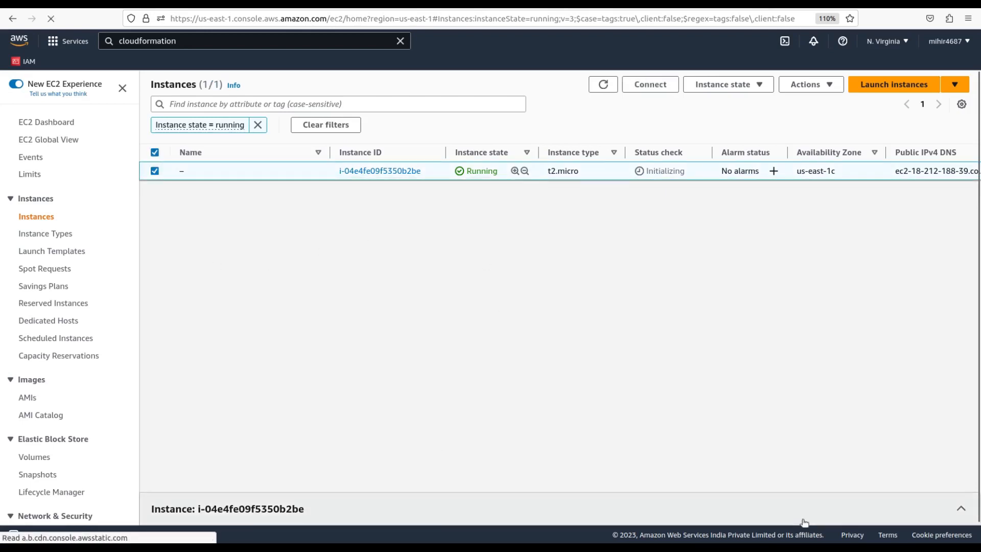
{"action": "left_click", "coordinate": [961, 508]}
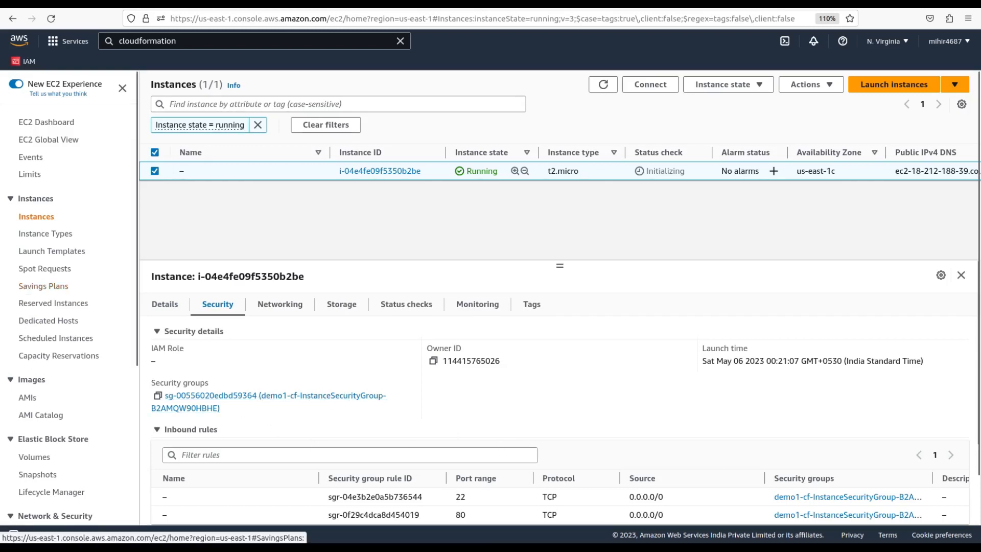
Compare the port 22 and port 80 ingress rules in template.yml with the instance's inbound rules and their sources in EC2
{"action": "left_click", "coordinate": [2, 220]}
{"action": "left_click_drag", "start_coordinate": [235, 272], "coordinate": [422, 438]}
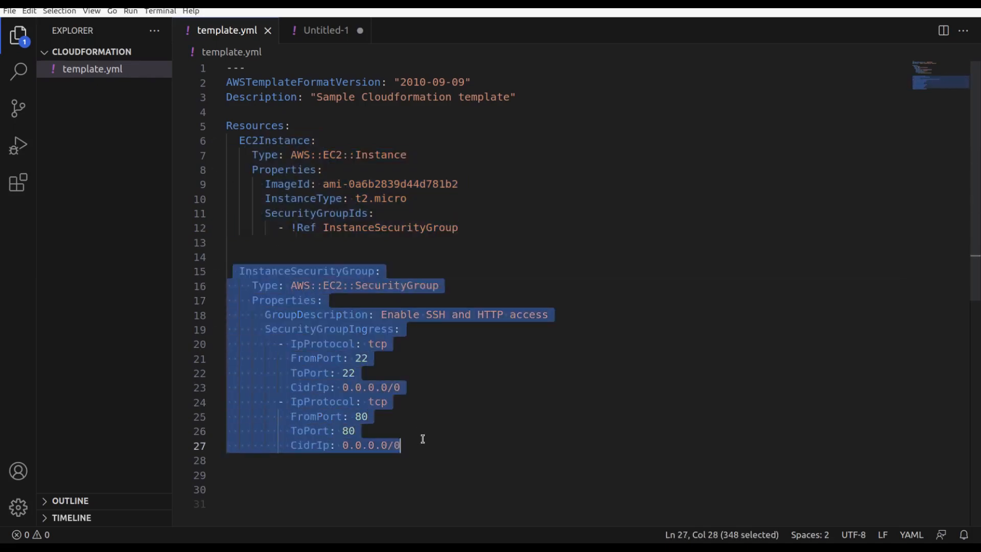
{"action": "left_click", "coordinate": [344, 385]}
{"action": "left_click", "coordinate": [398, 386], "text": "shift"}
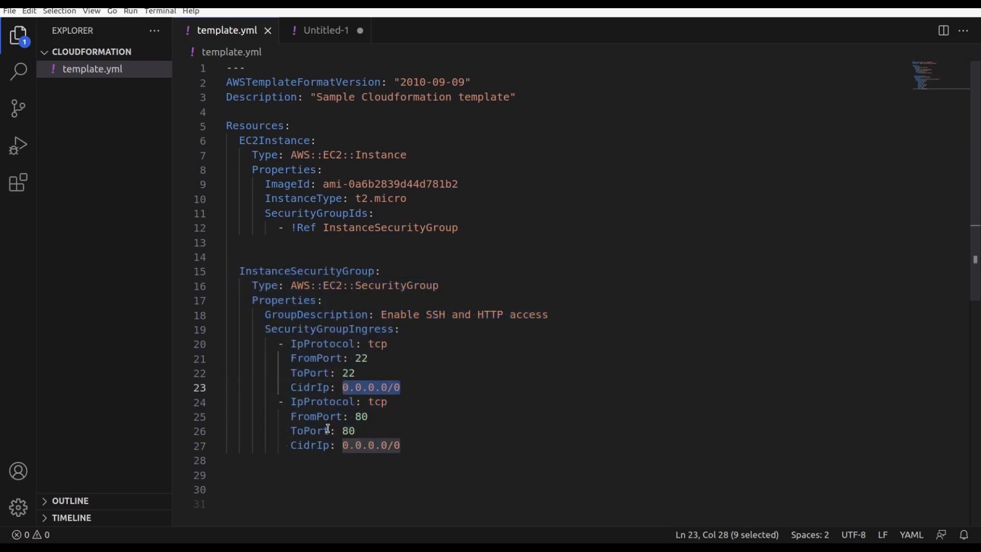
{"action": "left_click", "coordinate": [361, 417]}
{"action": "left_click", "coordinate": [345, 445]}
{"action": "left_click", "coordinate": [423, 445], "text": "shift"}
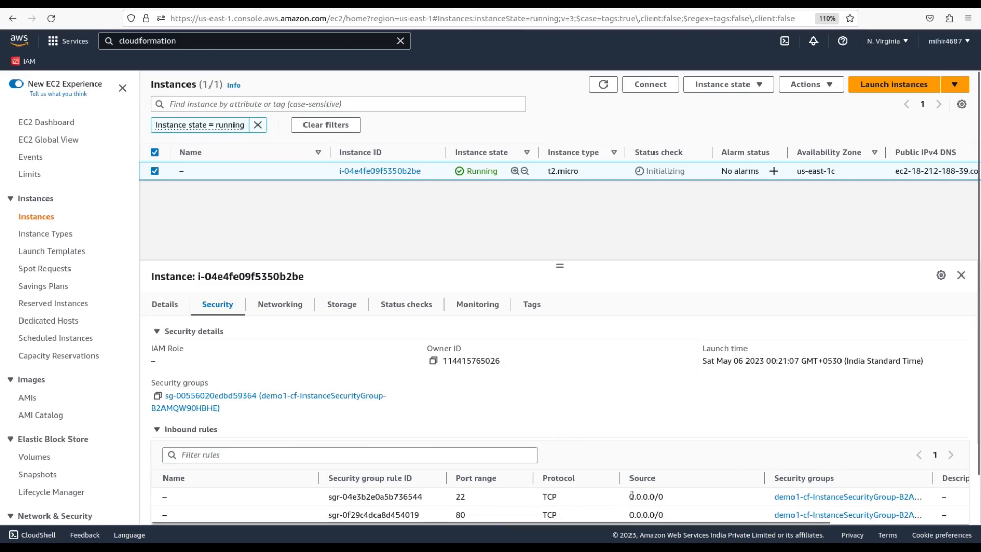
{"action": "left_click_drag", "start_coordinate": [635, 496], "coordinate": [664, 515]}
Switch back to template.yml and review the Parameters section, examining the type, default and description of AllowedIP
{"action": "key", "text": "ctrl+Tab"}
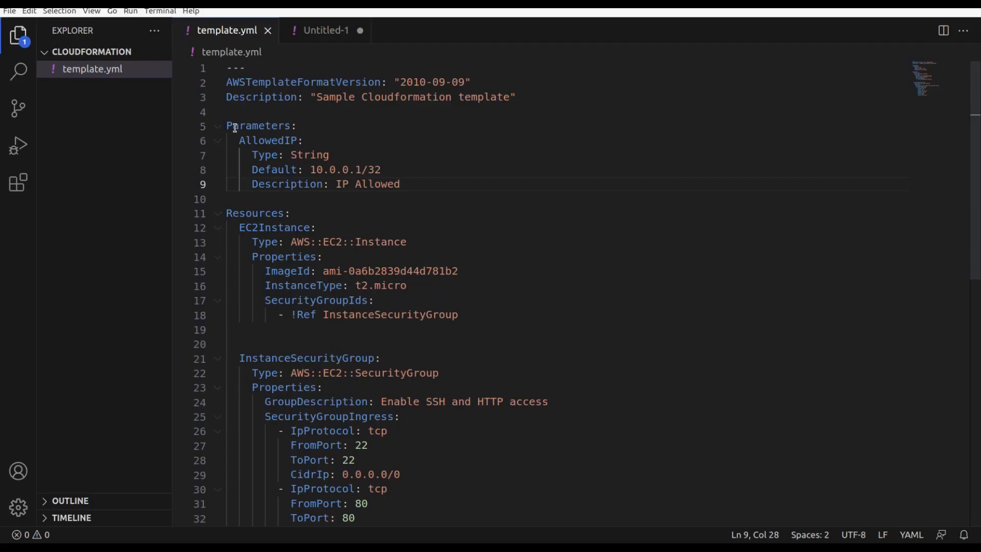
{"action": "left_click_drag", "start_coordinate": [227, 126], "coordinate": [297, 126]}
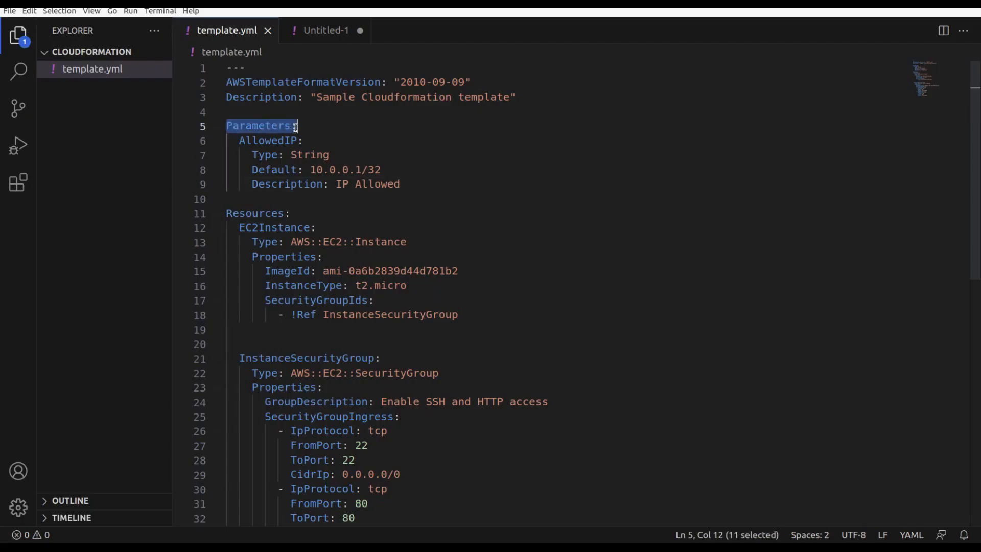
{"action": "left_click_drag", "start_coordinate": [239, 141], "coordinate": [402, 185]}
{"action": "left_click", "coordinate": [327, 184]}
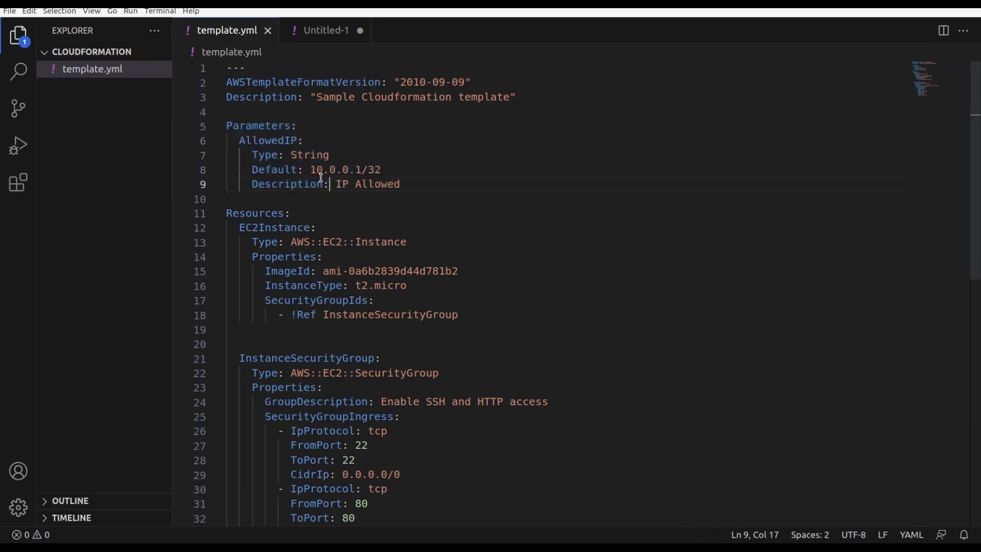
{"action": "left_click_drag", "start_coordinate": [241, 141], "coordinate": [297, 141]}
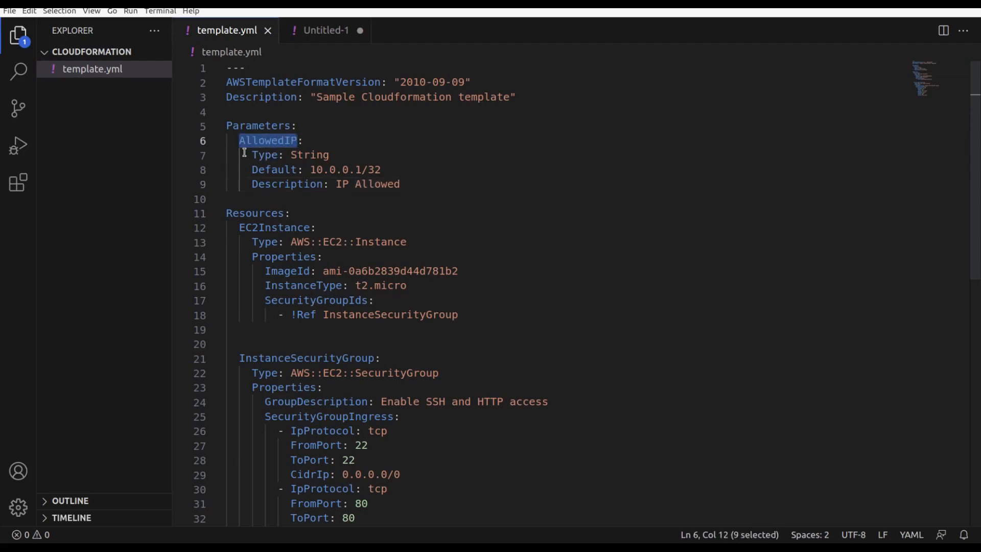
{"action": "left_click", "coordinate": [302, 155]}
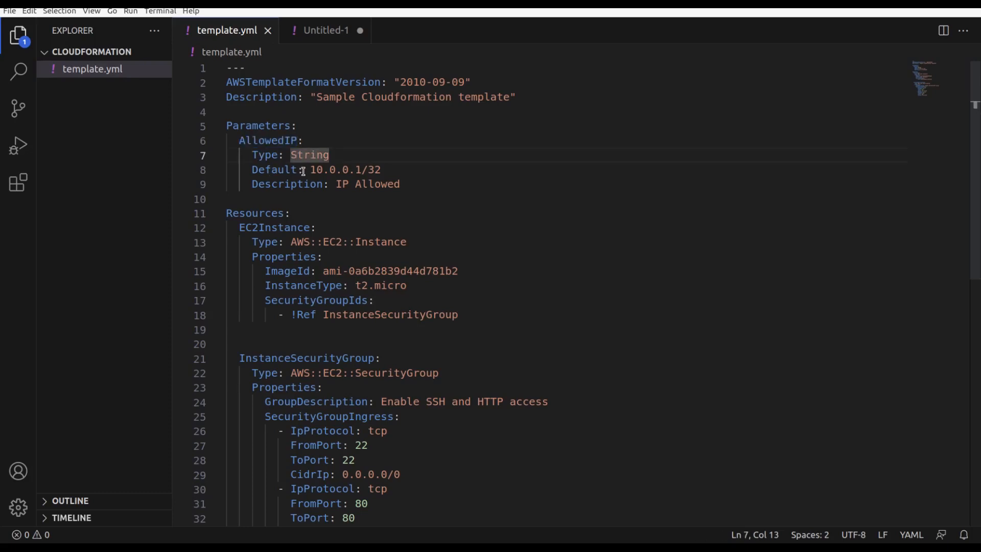
{"action": "left_click_drag", "start_coordinate": [310, 170], "coordinate": [387, 166]}
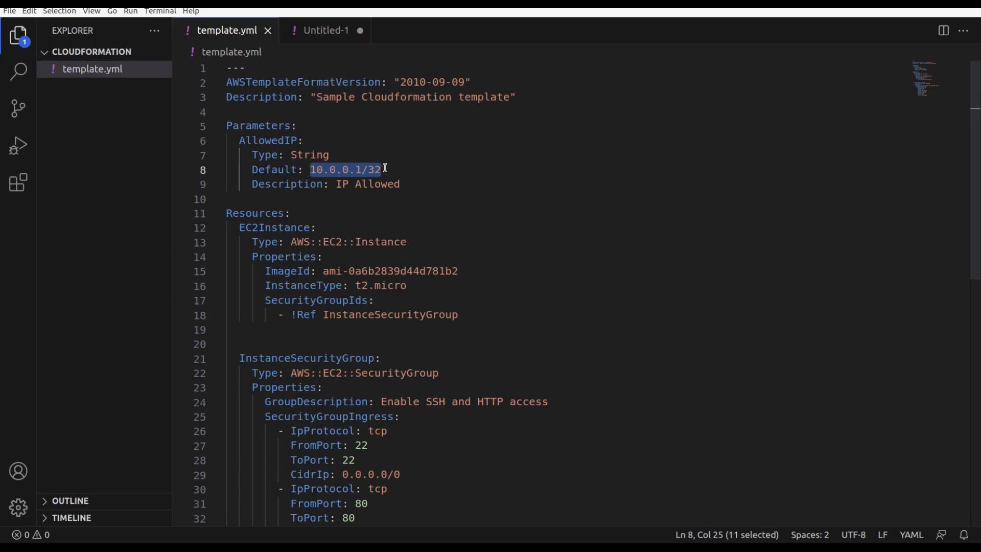
{"action": "left_click_drag", "start_coordinate": [330, 184], "coordinate": [400, 184]}
{"action": "left_click", "coordinate": [368, 184]}
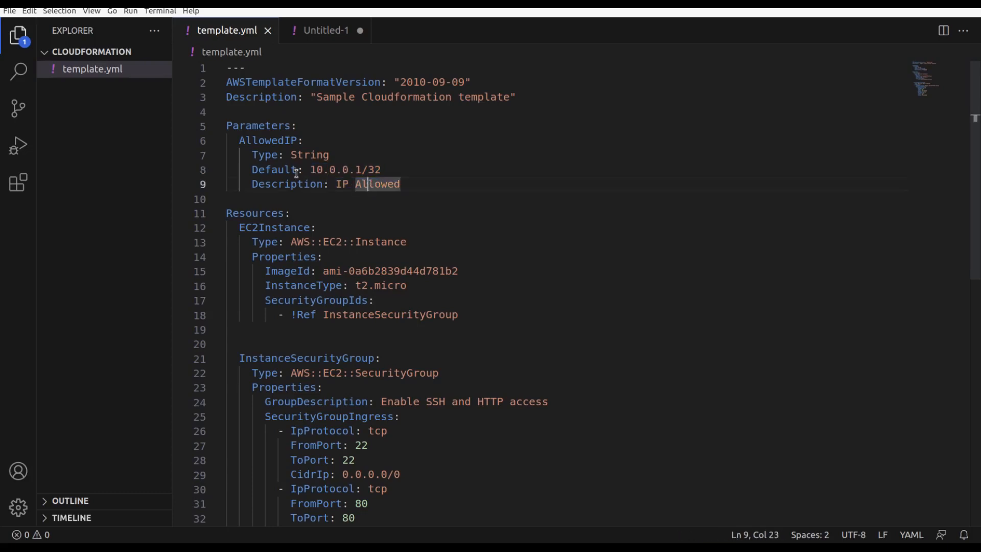
Copy the AllowedIP parameter name and set the port 22 ingress rule's CidrIp to !Ref AllowedIP
{"action": "double_click", "coordinate": [263, 140]}
{"action": "key", "text": "ctrl+c"}
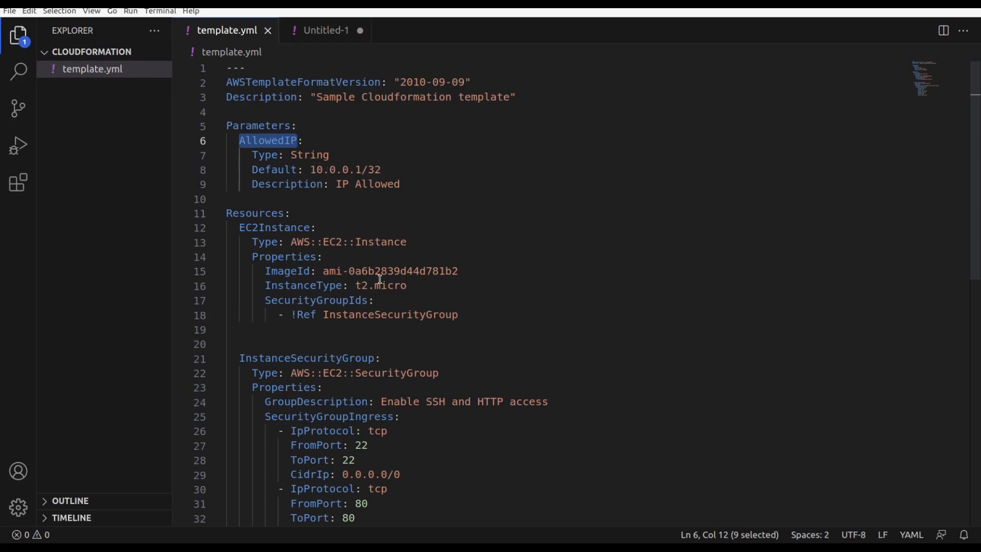
{"action": "scroll", "coordinate": [384, 290], "scroll_direction": "down", "scroll_amount": 2}
{"action": "scroll", "coordinate": [357, 266], "scroll_direction": "up", "scroll_amount": 2}
{"action": "scroll", "coordinate": [359, 281], "scroll_direction": "down", "scroll_amount": 1}
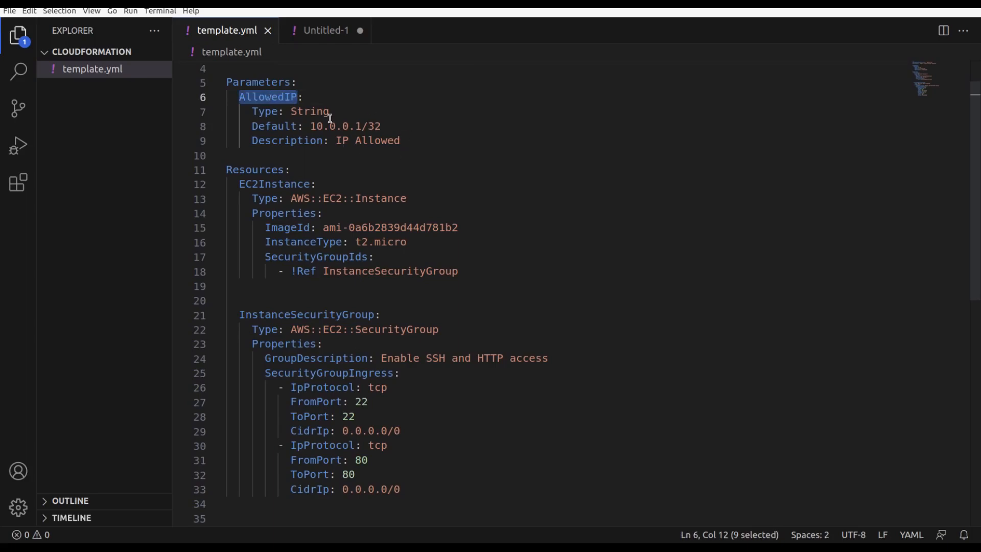
{"action": "left_click_drag", "start_coordinate": [310, 126], "coordinate": [390, 118]}
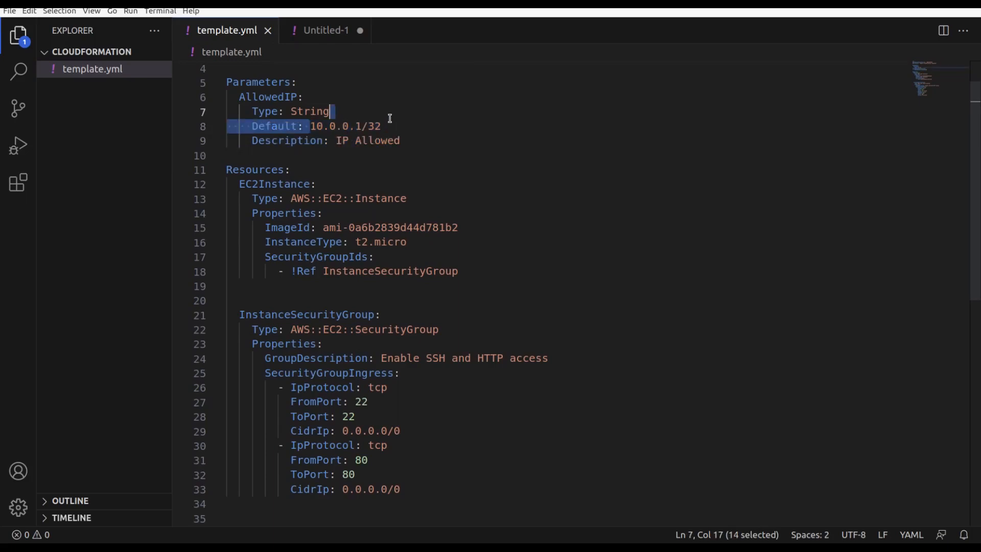
{"action": "left_click", "coordinate": [361, 142]}
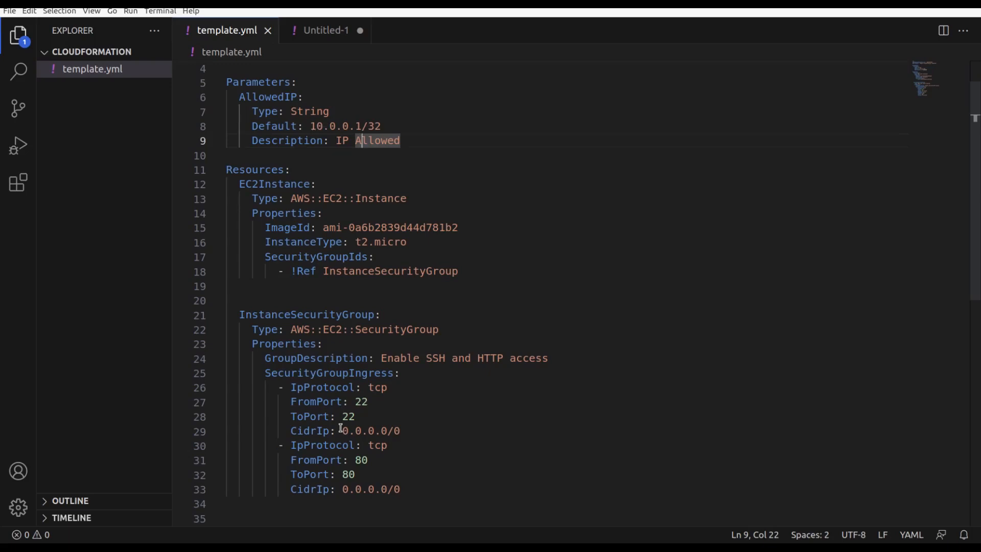
{"action": "left_click_drag", "start_coordinate": [341, 431], "coordinate": [410, 431]}
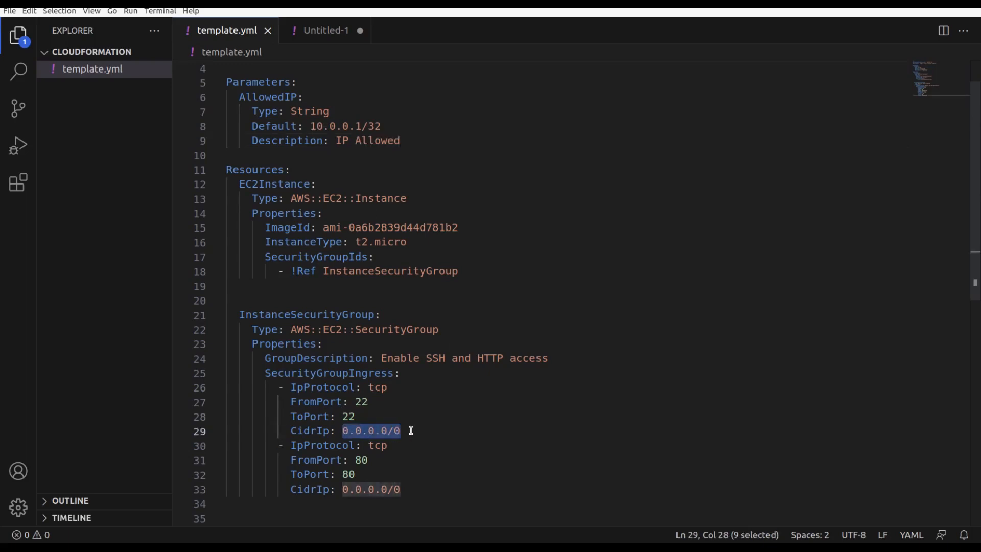
{"action": "key", "text": "ctrl+v"}
{"action": "key", "text": "ctrl+Left"}
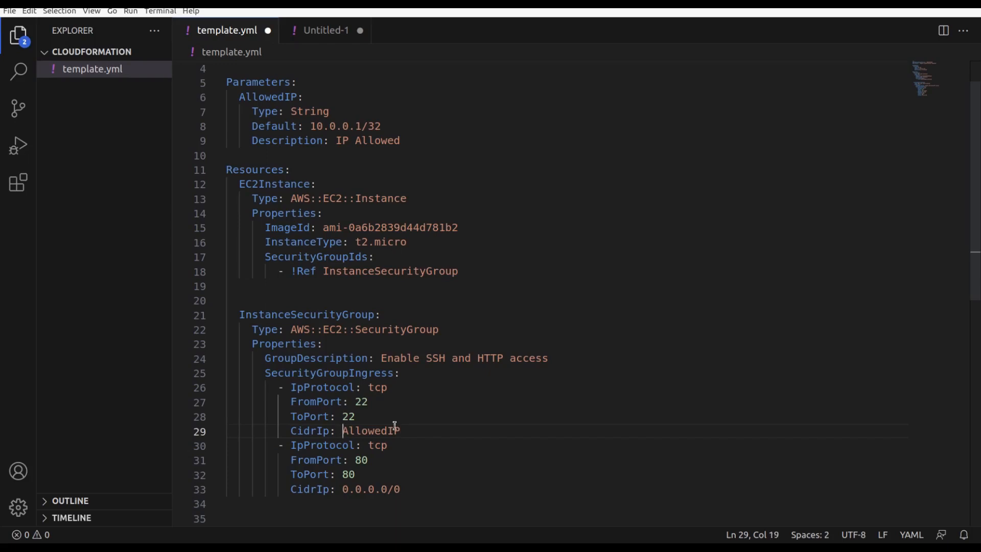
{"action": "type", "text": "!Ref"}
Reuse the !Ref AllowedIP value as the CidrIp of the port 80 ingress rule and save template.yml
{"action": "left_click_drag", "start_coordinate": [344, 430], "coordinate": [432, 429]}
{"action": "key", "text": "ctrl+v"}
{"action": "key", "text": "ctrl+z"}
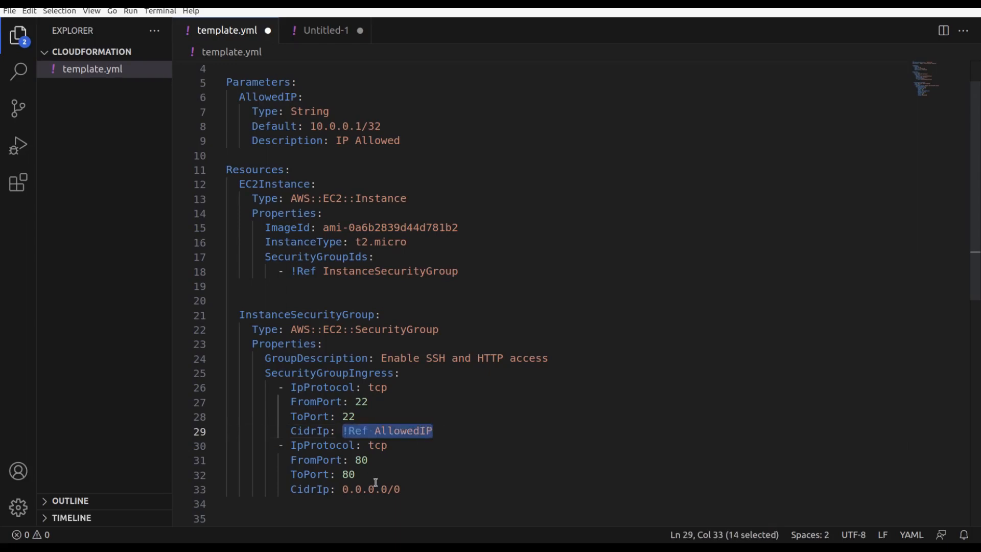
{"action": "left_click", "coordinate": [337, 488]}
{"action": "left_click_drag", "start_coordinate": [342, 488], "coordinate": [407, 488]}
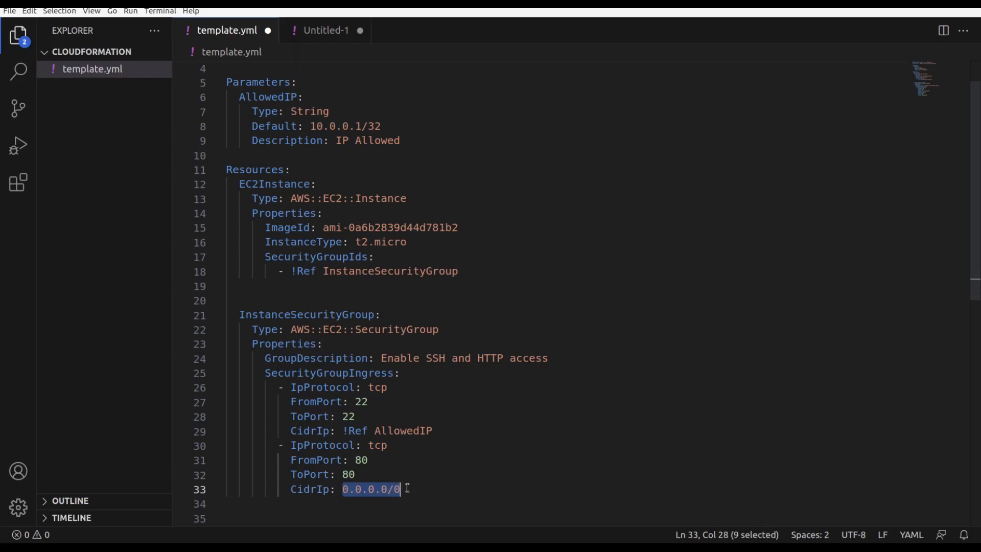
{"action": "type", "text": "!Ref AllowedIP"}
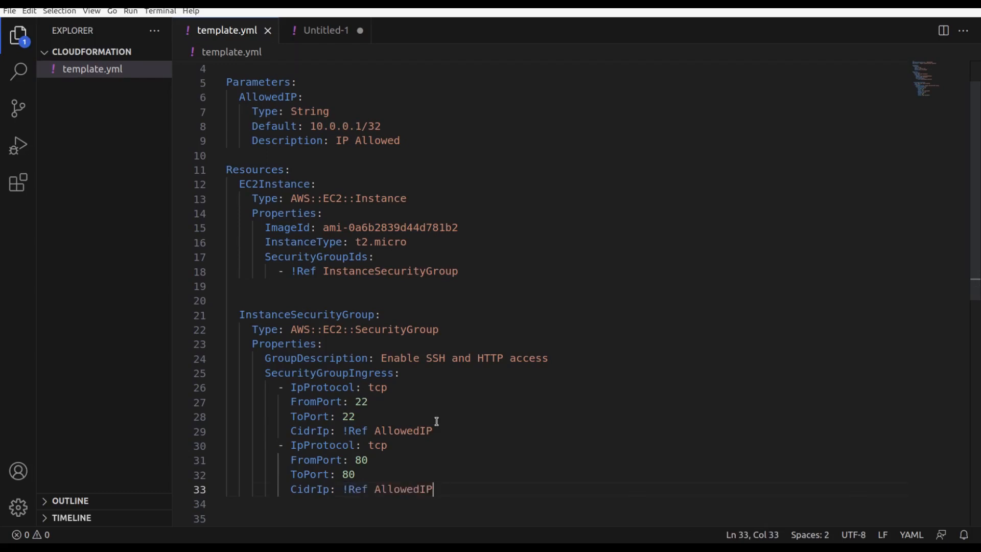
Add a third tcp rule under SecurityGroupIngress by duplicating the port 80 rule directly below it
{"action": "left_click_drag", "start_coordinate": [280, 446], "coordinate": [447, 483]}
{"action": "key", "text": "ctrl+c"}
{"action": "left_click", "coordinate": [447, 482]}
{"action": "key", "text": "Return"}
{"action": "key", "text": "BackSpace"}
{"action": "key", "text": "ctrl+v"}
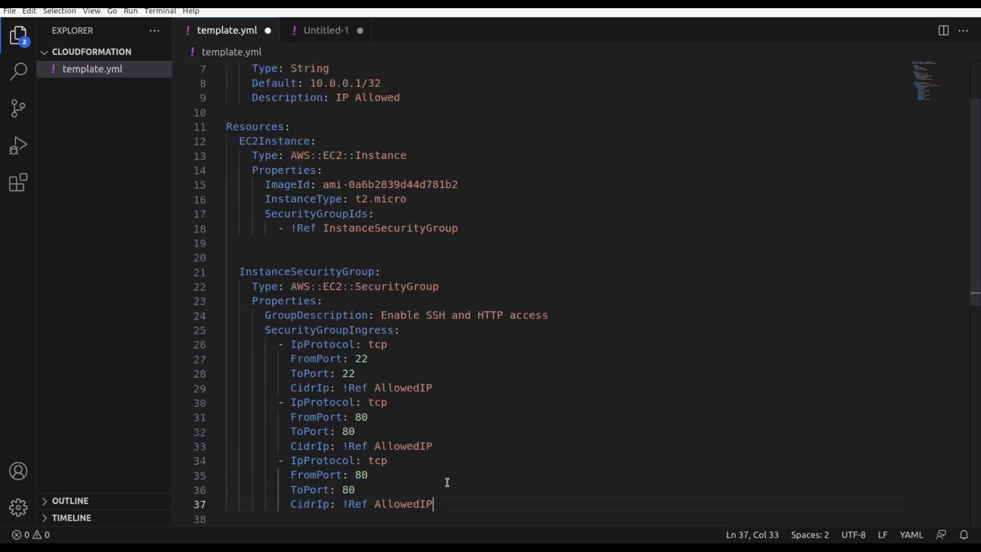
Set FromPort and ToPort of the third ingress rule to 443 and save template.yml with its CidrIp left as !Ref AllowedIP
{"action": "double_click", "coordinate": [362, 471]}
{"action": "type", "text": "443"}
{"action": "double_click", "coordinate": [348, 489]}
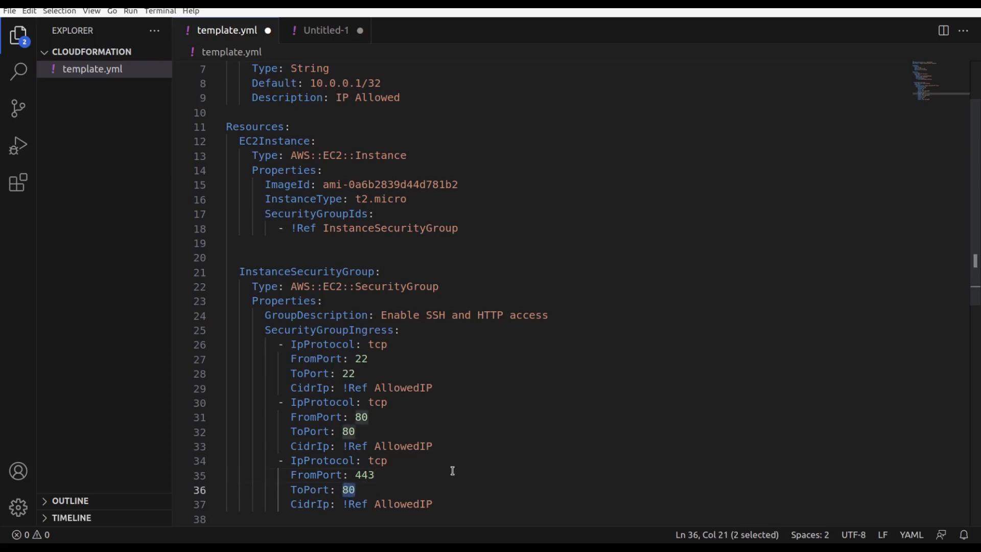
{"action": "type", "text": "443"}
{"action": "left_click", "coordinate": [375, 504]}
{"action": "left_click_drag", "start_coordinate": [375, 503], "coordinate": [436, 500]}
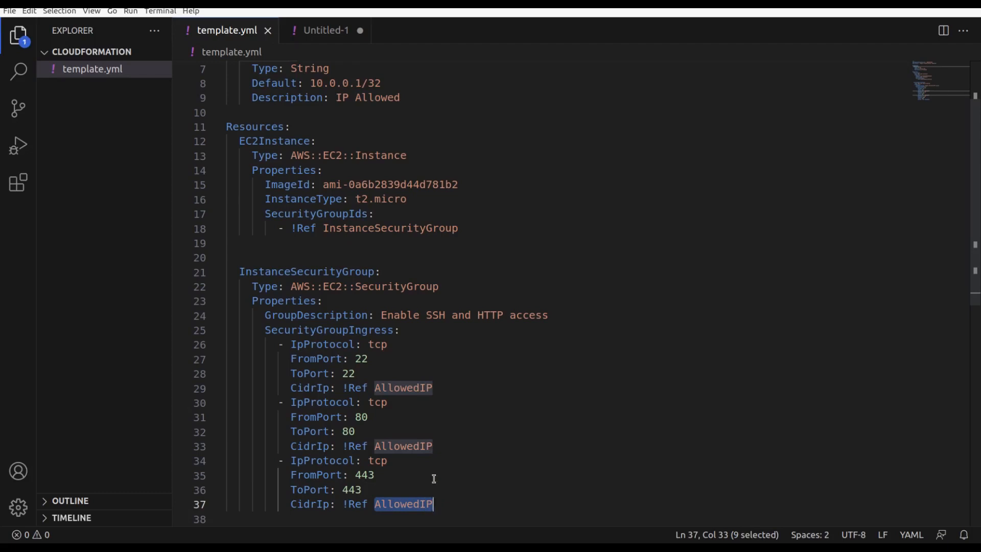
Review the AllowedIP parameter in template.yml, examining its default IP range
{"action": "scroll", "coordinate": [299, 178], "scroll_direction": "up", "scroll_amount": 3}
{"action": "left_click", "coordinate": [284, 139]}
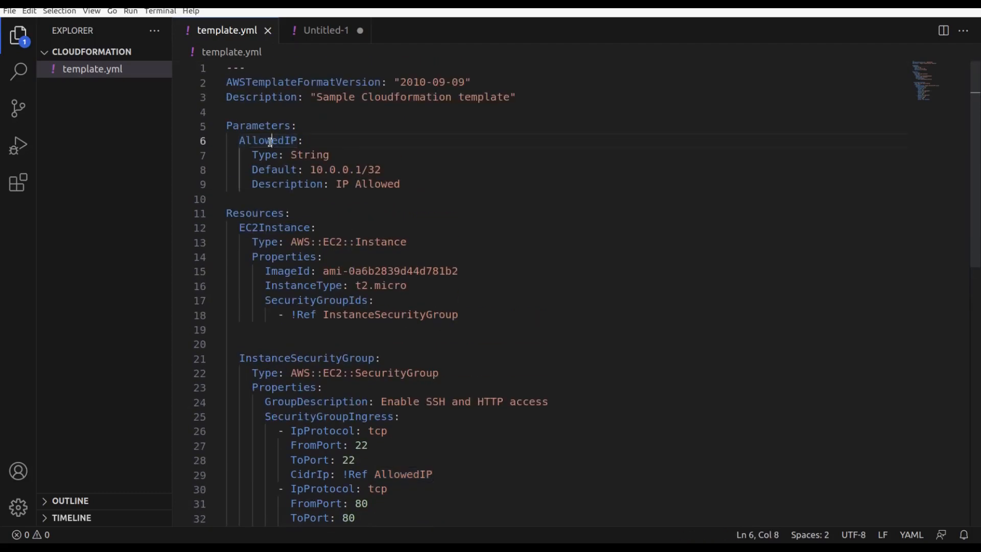
{"action": "left_click_drag", "start_coordinate": [228, 127], "coordinate": [384, 169]}
{"action": "left_click_drag", "start_coordinate": [311, 169], "coordinate": [337, 170]}
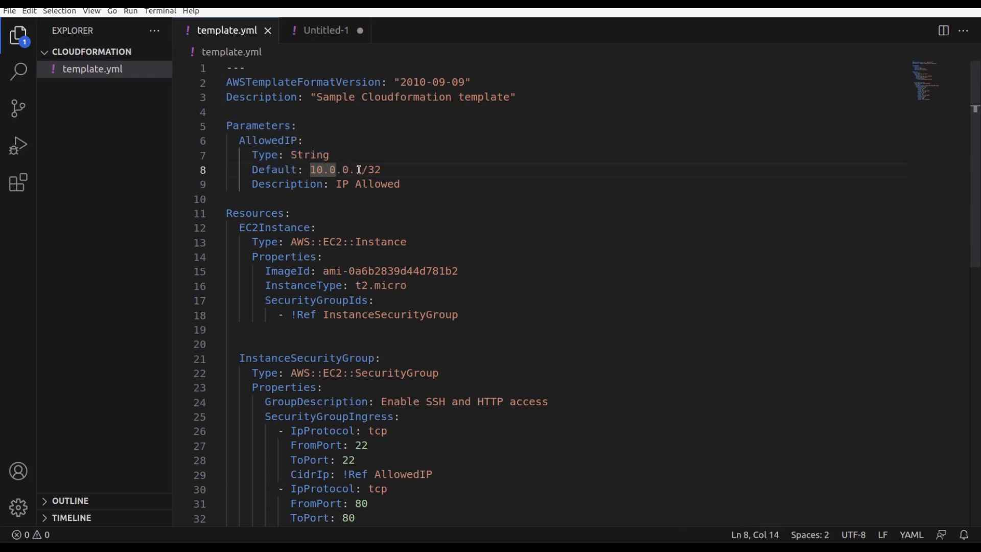
{"action": "left_click_drag", "start_coordinate": [384, 169], "coordinate": [304, 169]}
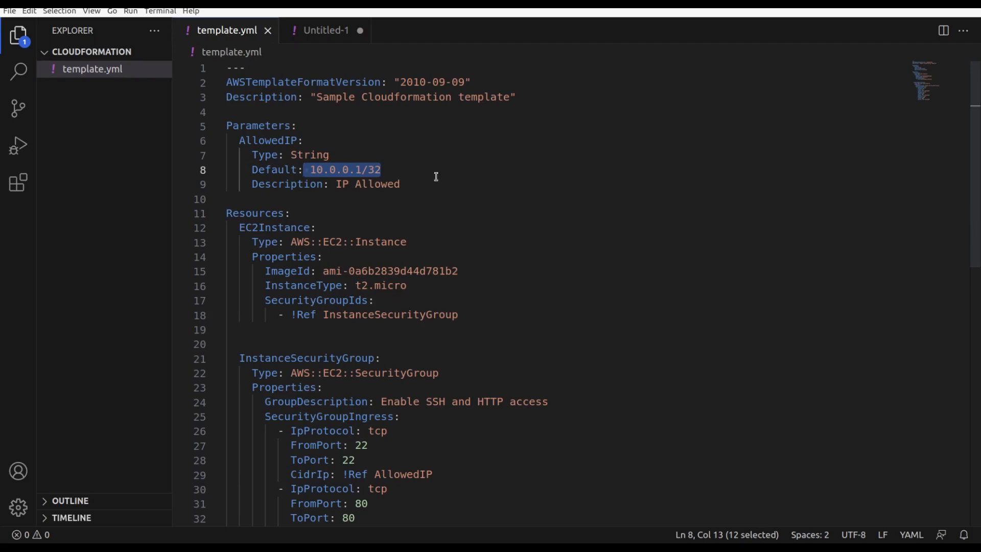
{"action": "scroll", "coordinate": [353, 185], "scroll_direction": "down", "scroll_amount": 1}
{"action": "scroll", "coordinate": [338, 223], "scroll_direction": "up", "scroll_amount": 1}
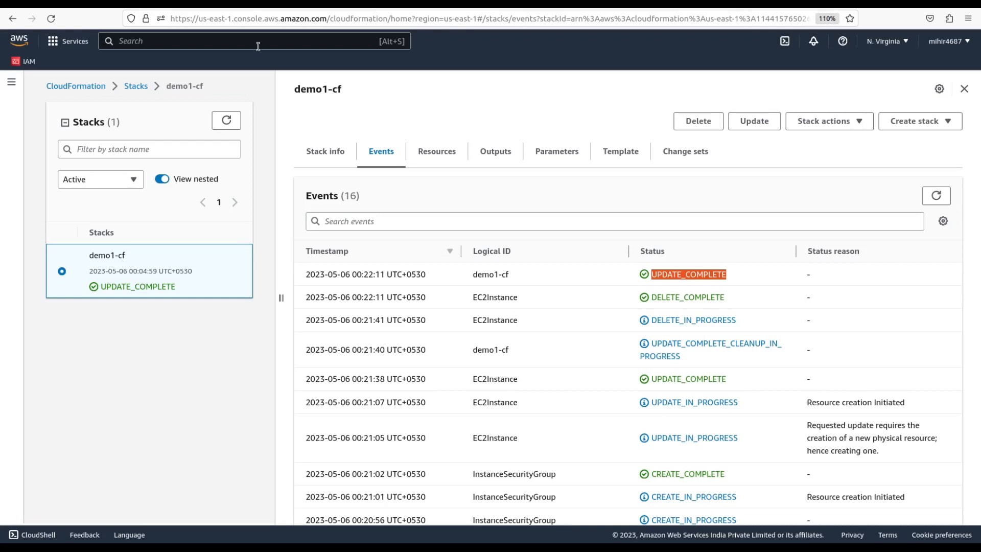
Start an update of the demo1-cf stack in the AWS console, replacing the current template with the uploaded template.yml
{"action": "left_click", "coordinate": [755, 123]}
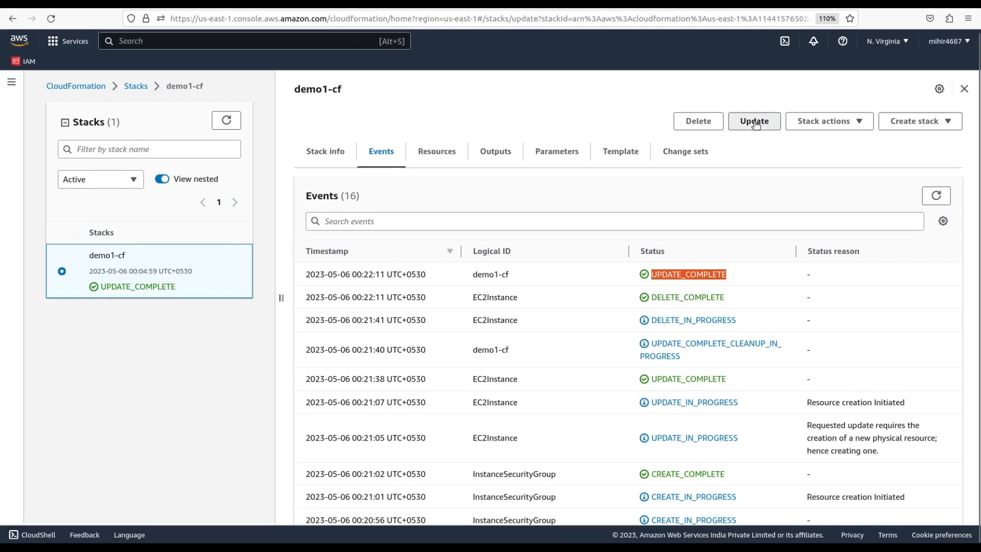
{"action": "left_click", "coordinate": [512, 223]}
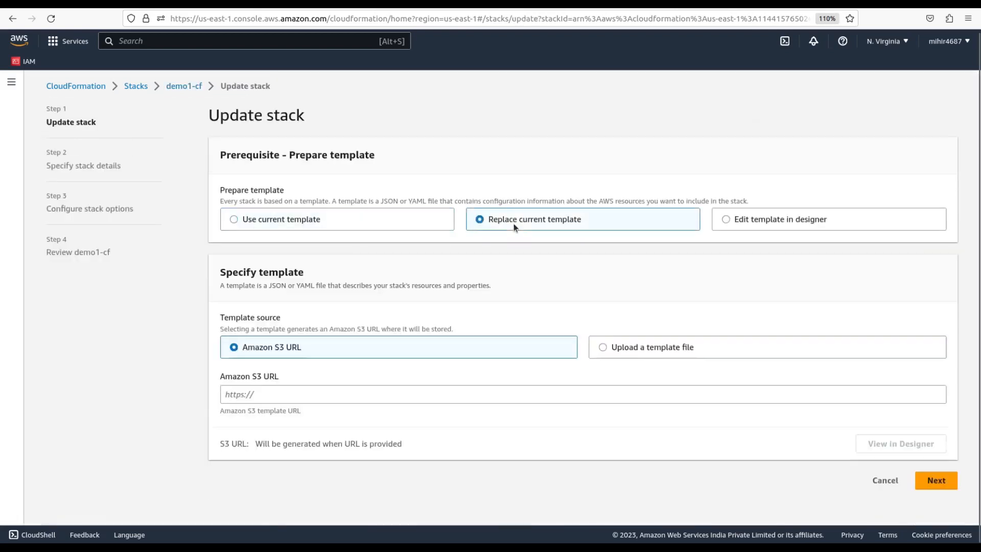
{"action": "left_click", "coordinate": [637, 348]}
{"action": "left_click", "coordinate": [267, 395]}
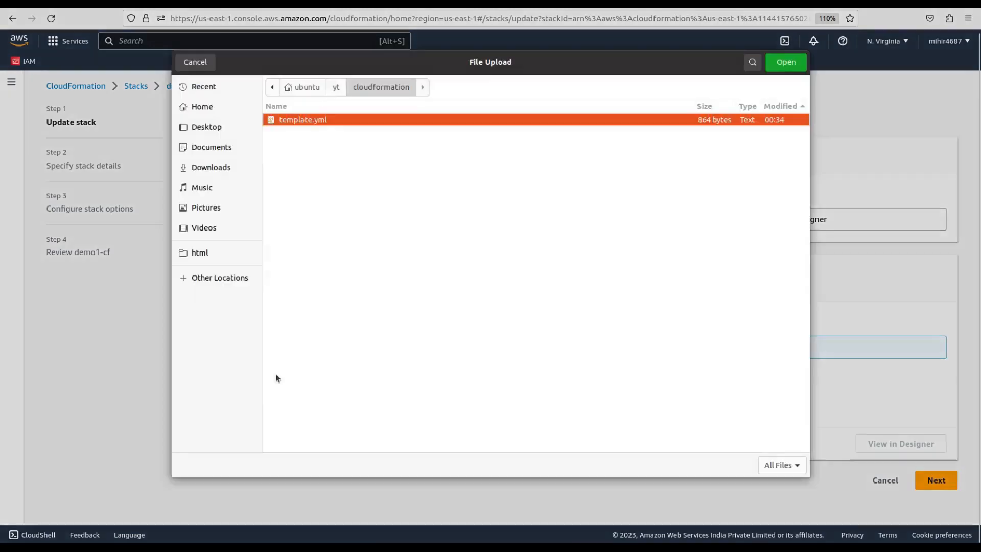
{"action": "left_click", "coordinate": [312, 123]}
{"action": "double_click", "coordinate": [312, 123]}
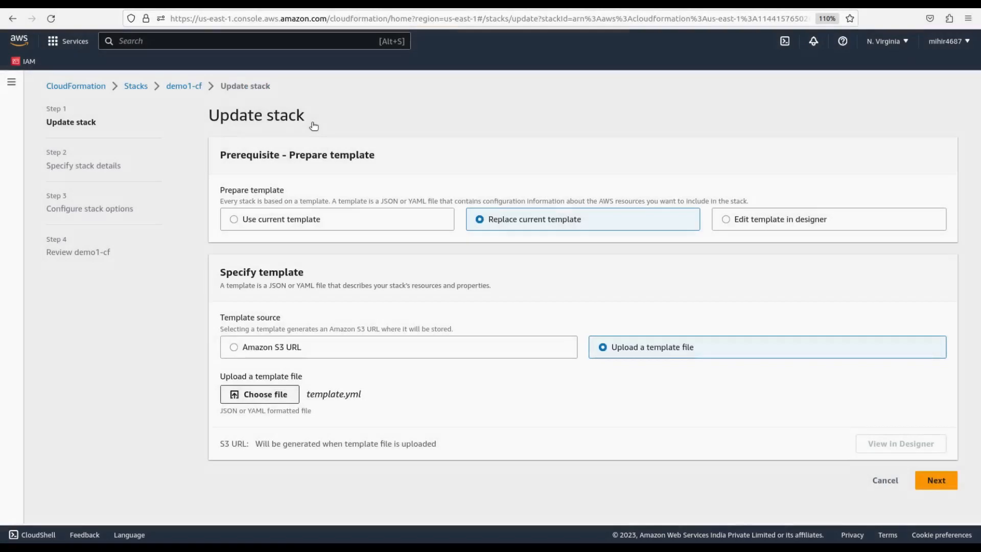
{"action": "left_click", "coordinate": [941, 481]}
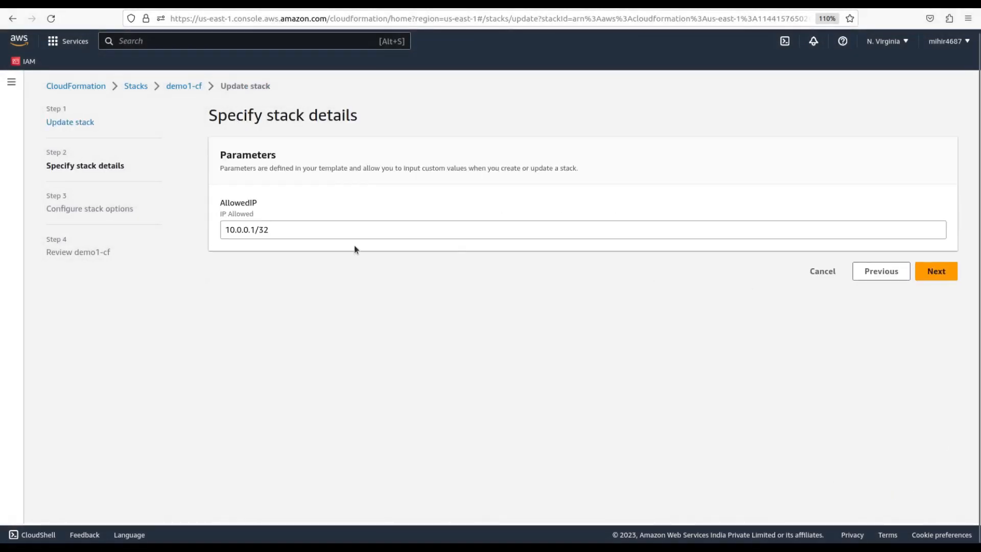
Set the AllowedIP stack parameter to 10.0.10.1/32 and continue to the stack options
{"action": "left_click_drag", "start_coordinate": [266, 210], "coordinate": [230, 210]}
{"action": "left_click_drag", "start_coordinate": [282, 229], "coordinate": [207, 220]}
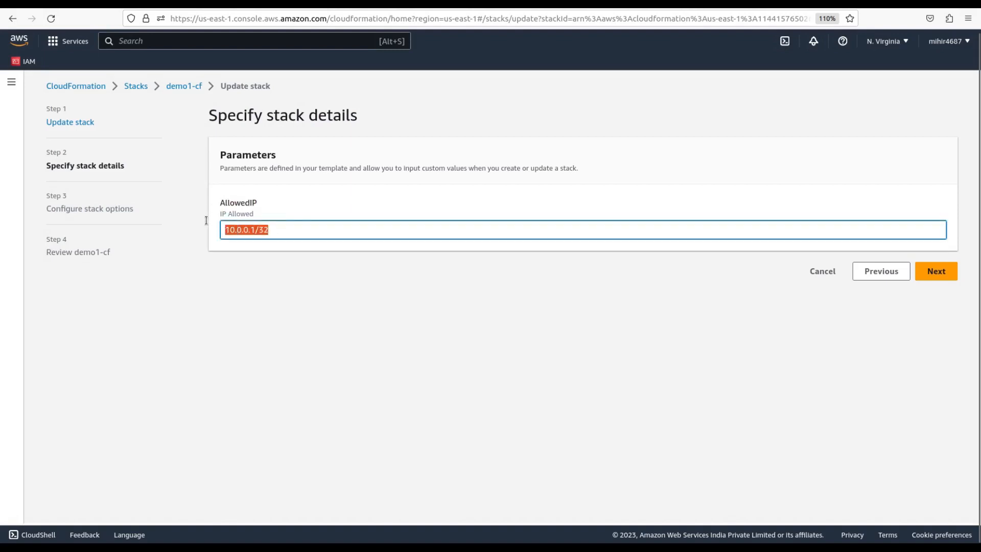
{"action": "left_click", "coordinate": [279, 230]}
{"action": "left_click", "coordinate": [275, 229]}
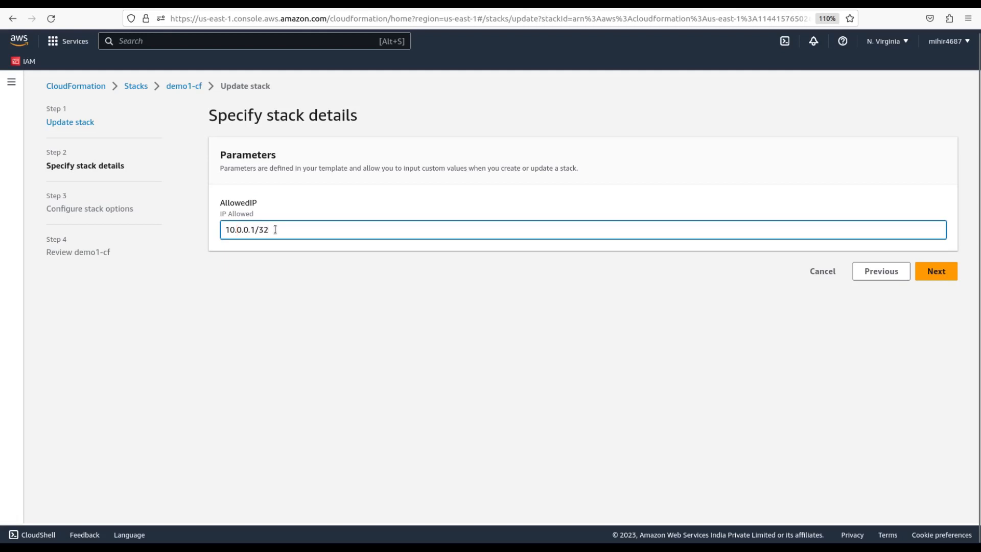
{"action": "triple_click", "coordinate": [249, 231]}
{"action": "left_click", "coordinate": [250, 230]}
{"action": "type", "text": "1"}
{"action": "left_click_drag", "start_coordinate": [286, 226], "coordinate": [209, 219]}
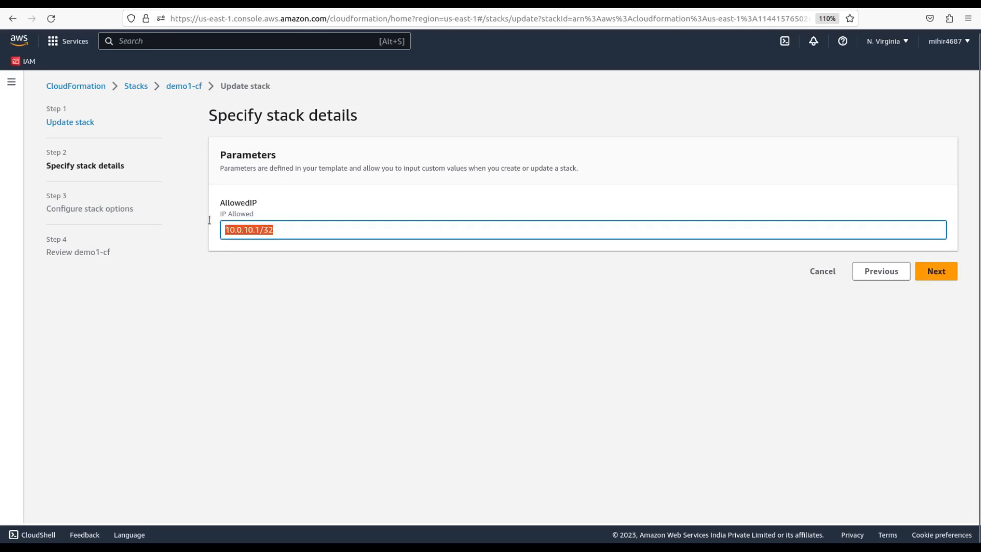
{"action": "left_click", "coordinate": [403, 264]}
{"action": "left_click", "coordinate": [929, 275]}
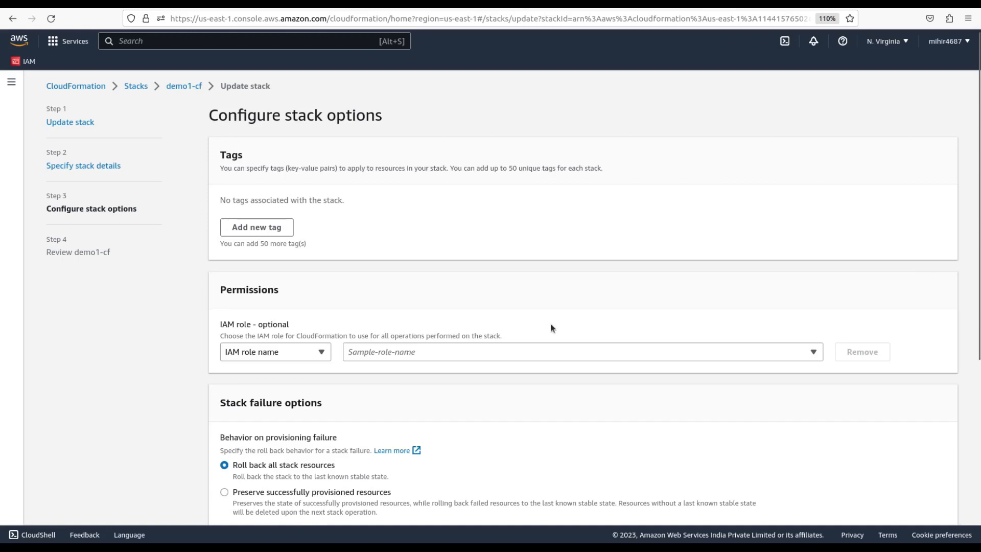
Keep the default stack options, submit the demo1-cf update after checking AllowedIP in the review, and refresh the stack list
{"action": "scroll", "coordinate": [550, 328], "scroll_direction": "down", "scroll_amount": 5}
{"action": "left_click", "coordinate": [936, 502]}
{"action": "scroll", "coordinate": [760, 444], "scroll_direction": "down", "scroll_amount": 3}
{"action": "double_click", "coordinate": [885, 465]}
{"action": "scroll", "coordinate": [885, 465], "scroll_direction": "down", "scroll_amount": 8}
{"action": "scroll", "coordinate": [885, 465], "scroll_direction": "up", "scroll_amount": 8}
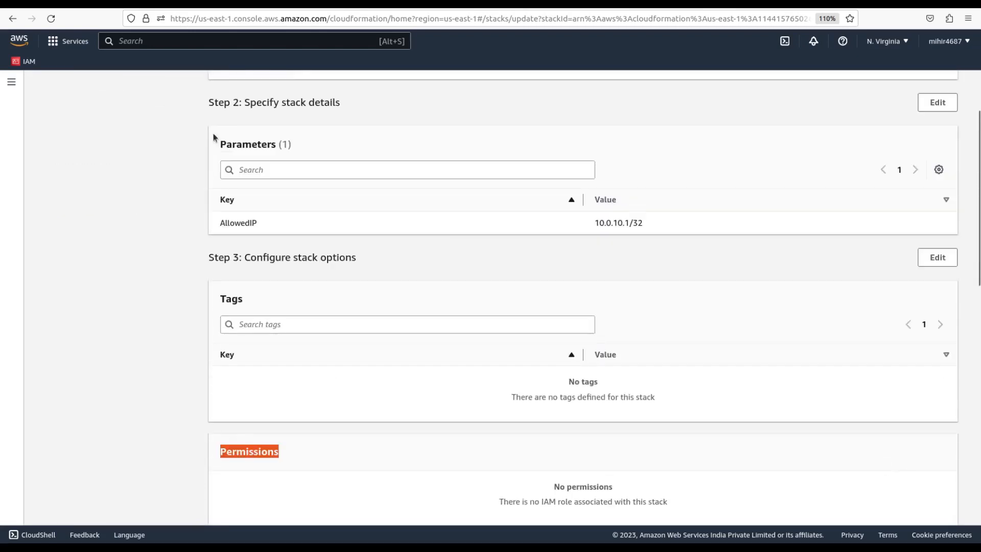
{"action": "left_click_drag", "start_coordinate": [220, 224], "coordinate": [559, 247]}
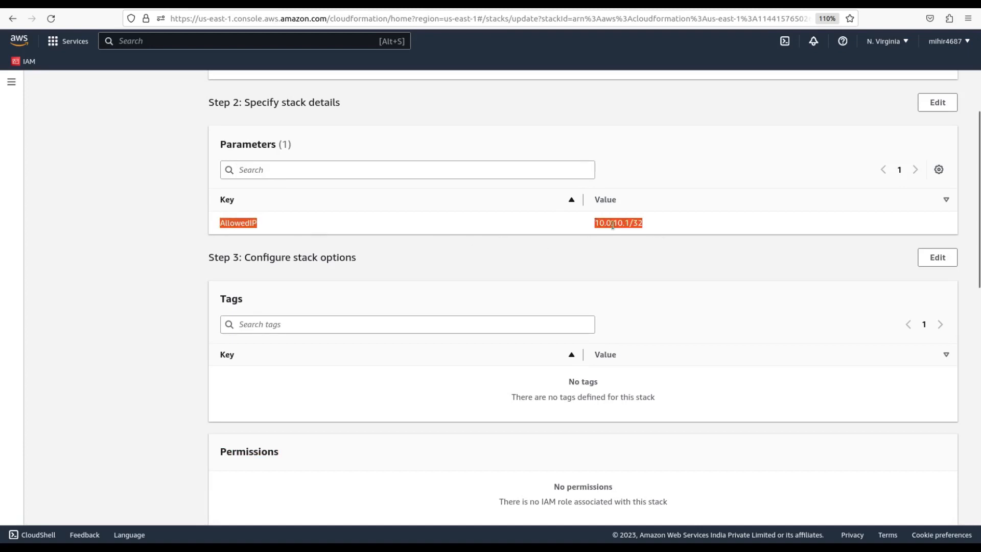
{"action": "left_click", "coordinate": [679, 245]}
{"action": "scroll", "coordinate": [659, 225], "scroll_direction": "down", "scroll_amount": 10}
{"action": "left_click", "coordinate": [927, 501]}
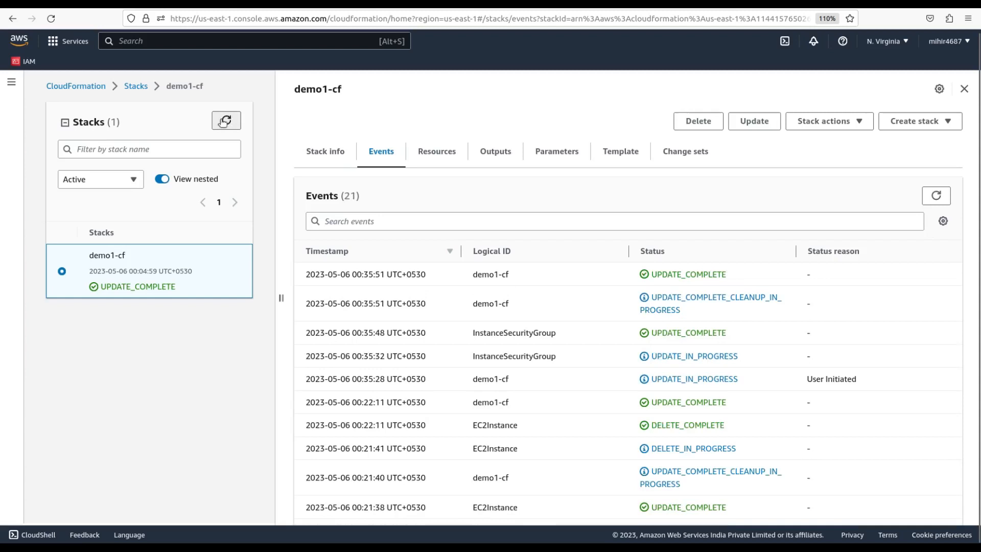
{"action": "left_click", "coordinate": [225, 121]}
Switch to the EC2 Instances page, reload the list and show the inbound rules in the running instance's security details
{"action": "left_click", "coordinate": [205, 3]}
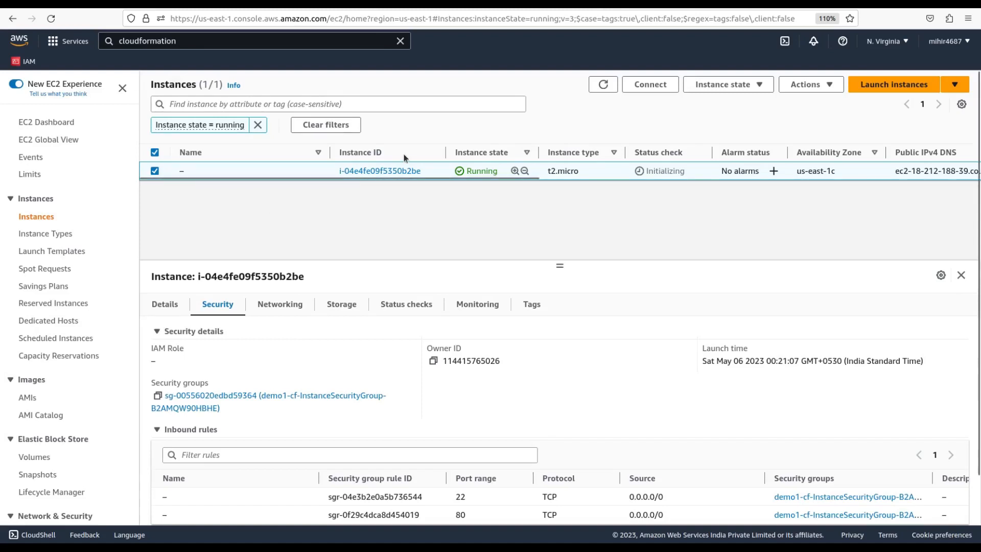
{"action": "left_click", "coordinate": [603, 87]}
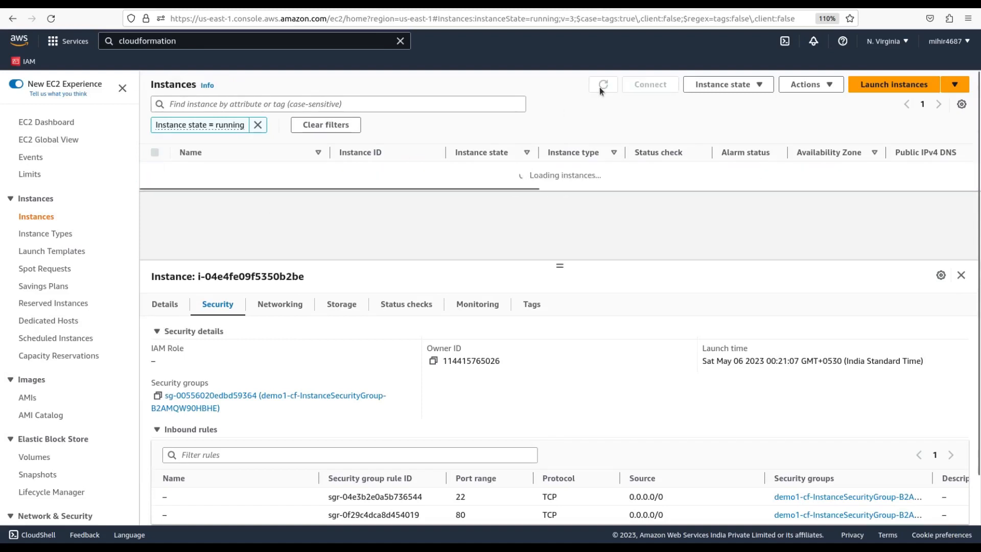
{"action": "left_click", "coordinate": [218, 304]}
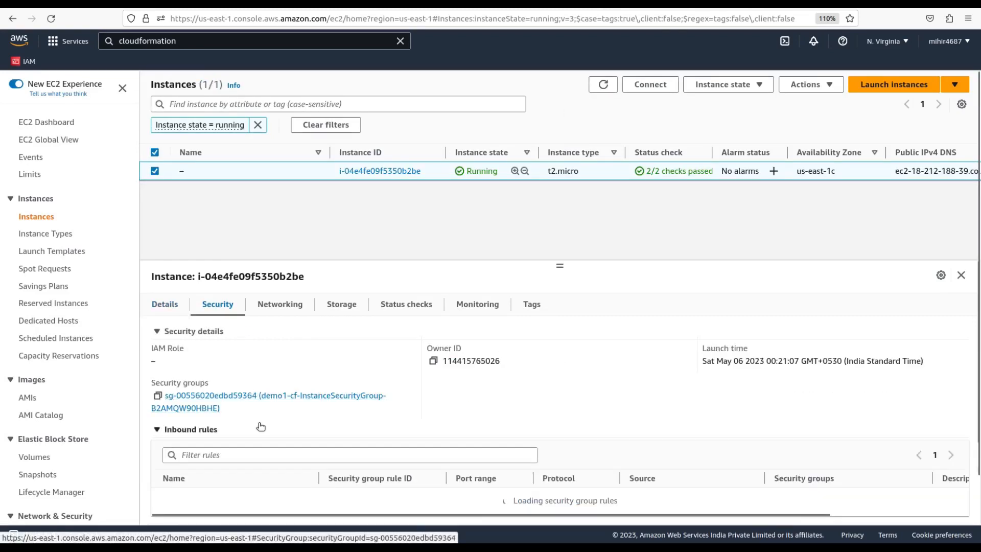
{"action": "scroll", "coordinate": [446, 440], "scroll_direction": "down", "scroll_amount": 3}
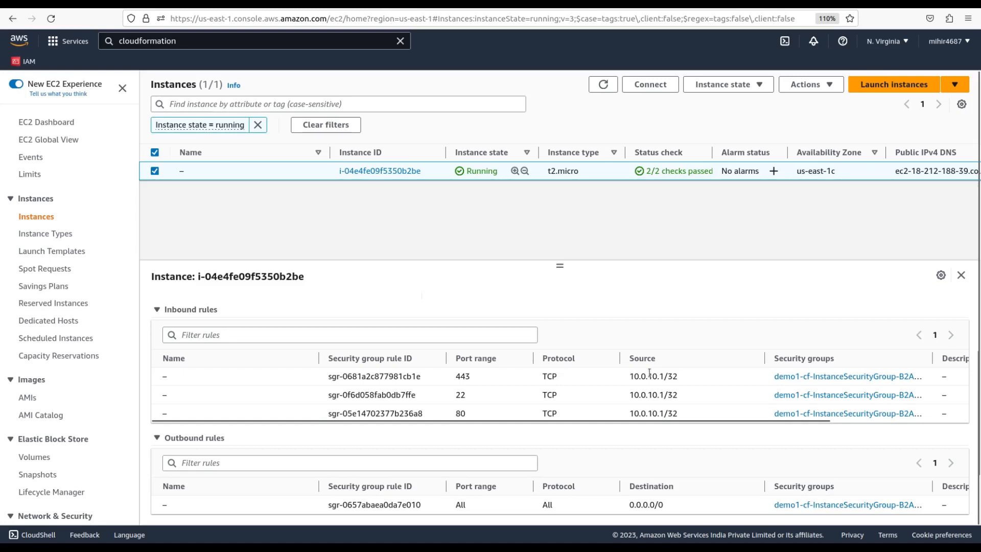
Examine the source and port range of each inbound rule of the instance's security group
{"action": "left_click_drag", "start_coordinate": [629, 377], "coordinate": [685, 377]}
{"action": "left_click_drag", "start_coordinate": [630, 394], "coordinate": [680, 396]}
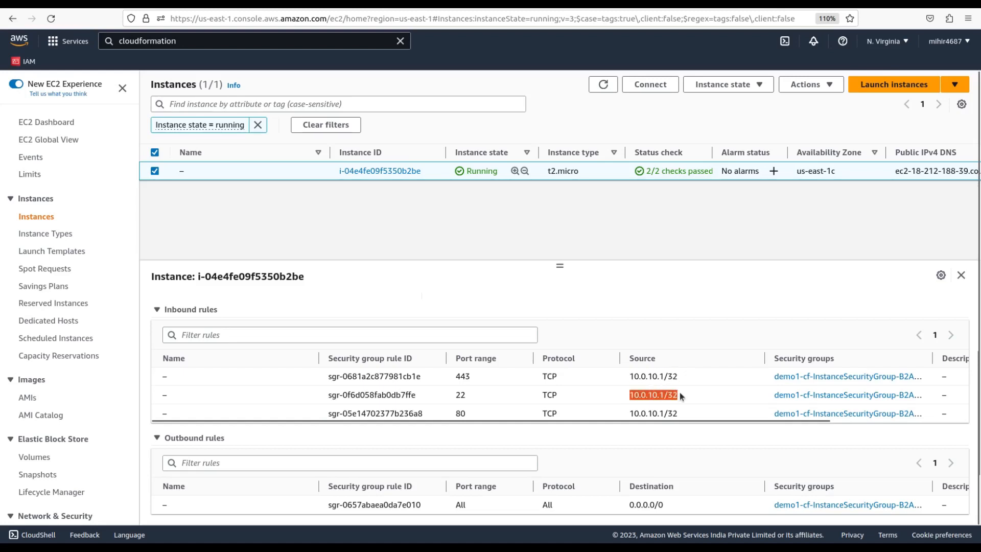
{"action": "left_click_drag", "start_coordinate": [629, 413], "coordinate": [680, 413]}
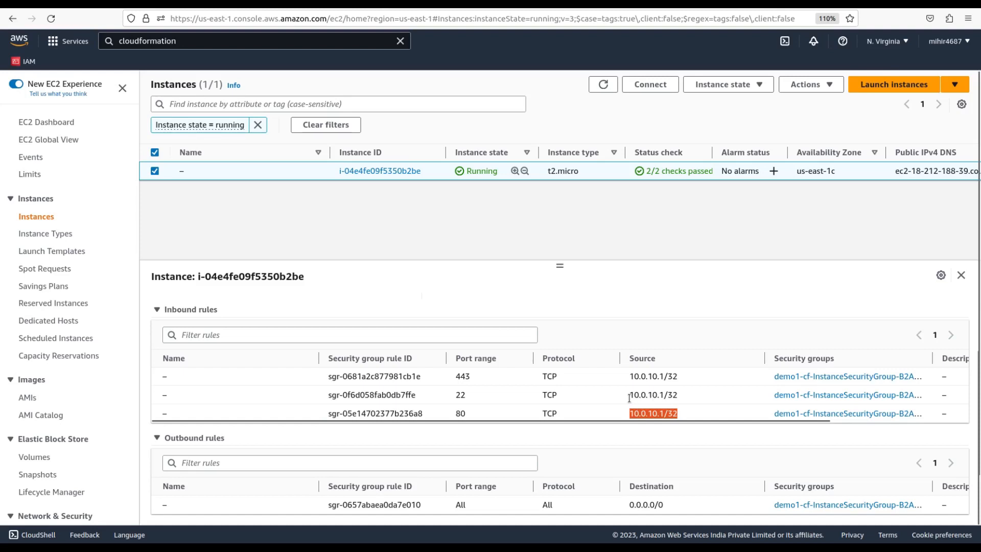
{"action": "left_click_drag", "start_coordinate": [630, 395], "coordinate": [665, 394]}
{"action": "scroll", "coordinate": [645, 396], "scroll_direction": "up", "scroll_amount": 3}
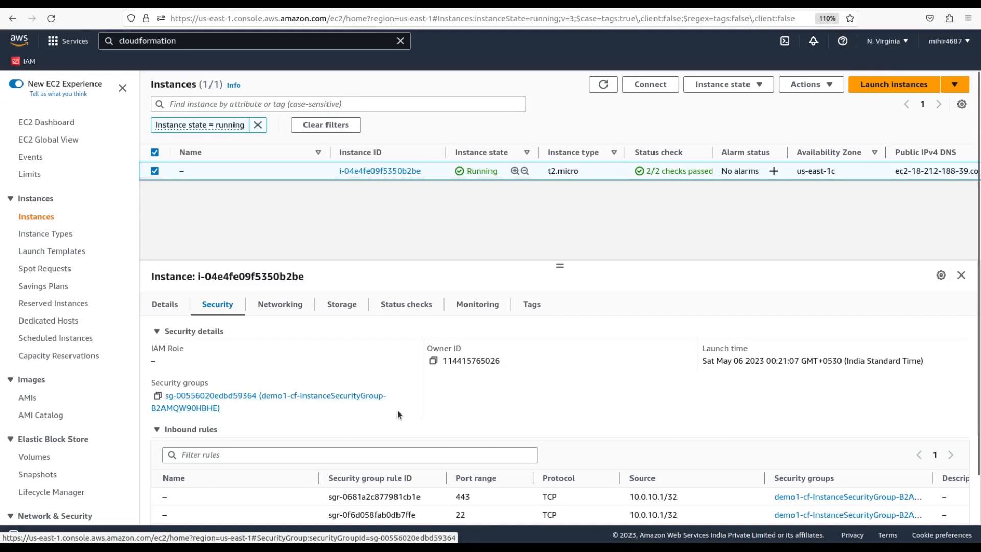
{"action": "scroll", "coordinate": [345, 397], "scroll_direction": "down", "scroll_amount": 2}
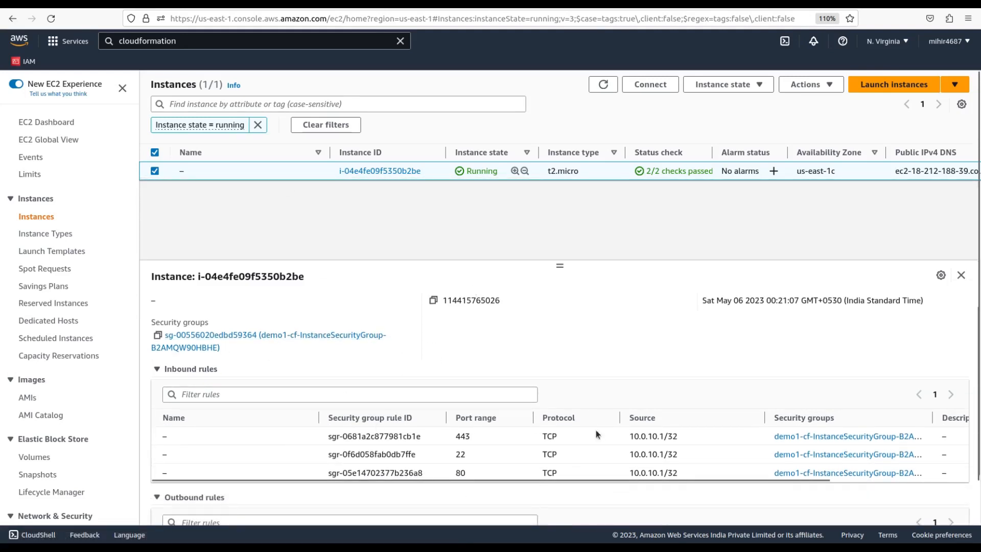
{"action": "left_click_drag", "start_coordinate": [628, 439], "coordinate": [685, 439]}
{"action": "left_click", "coordinate": [679, 470]}
{"action": "left_click_drag", "start_coordinate": [679, 471], "coordinate": [629, 435]}
{"action": "left_click", "coordinate": [464, 443]}
{"action": "left_click_drag", "start_coordinate": [458, 444], "coordinate": [517, 468]}
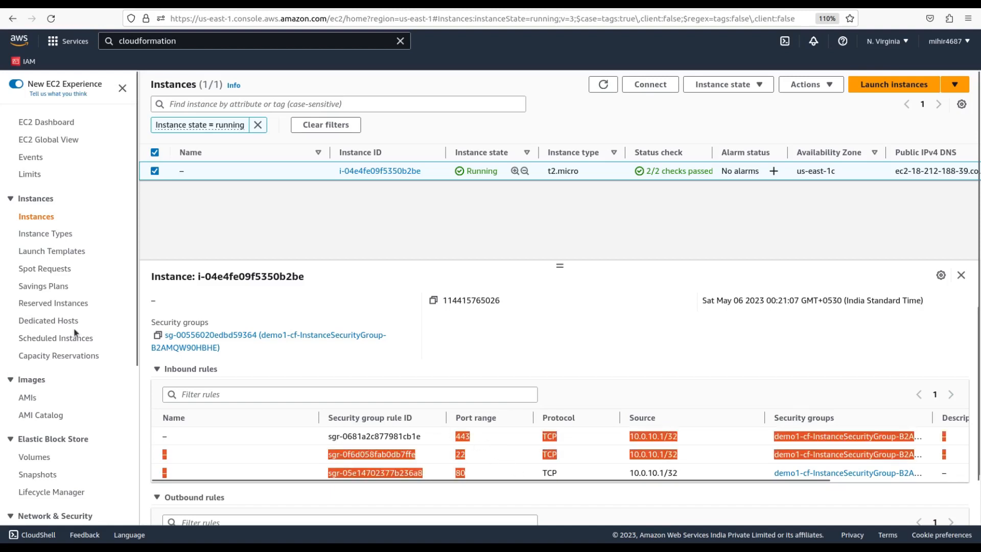
Switch back to template.yml in Visual Studio Code and review how EC2Instance references InstanceSecurityGroup through SecurityGroupIds
{"action": "key", "text": "alt+Tab"}
{"action": "scroll", "coordinate": [231, 250], "scroll_direction": "down", "scroll_amount": 1}
{"action": "scroll", "coordinate": [231, 250], "scroll_direction": "down", "scroll_amount": 3}
{"action": "left_click_drag", "start_coordinate": [239, 114], "coordinate": [302, 144]}
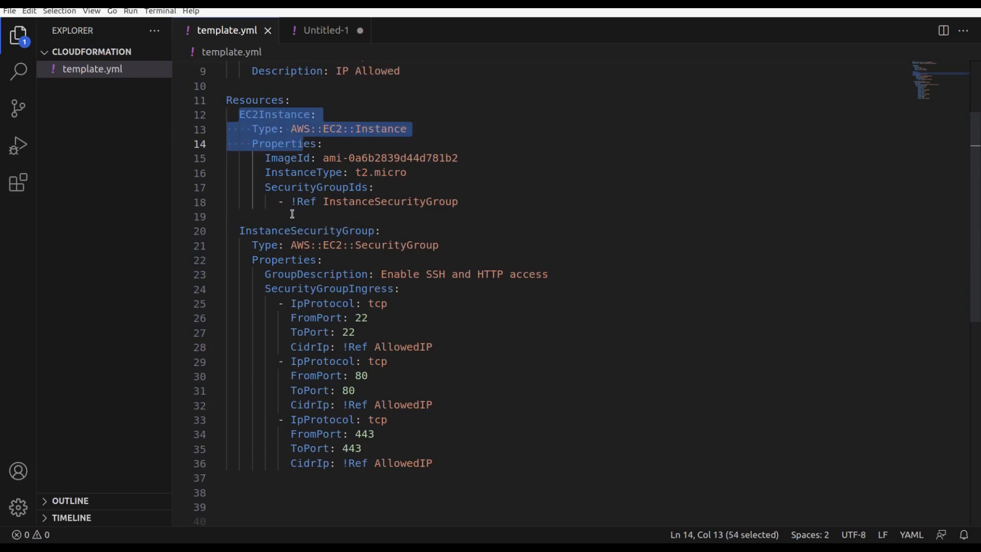
{"action": "double_click", "coordinate": [292, 231]}
{"action": "double_click", "coordinate": [272, 114]}
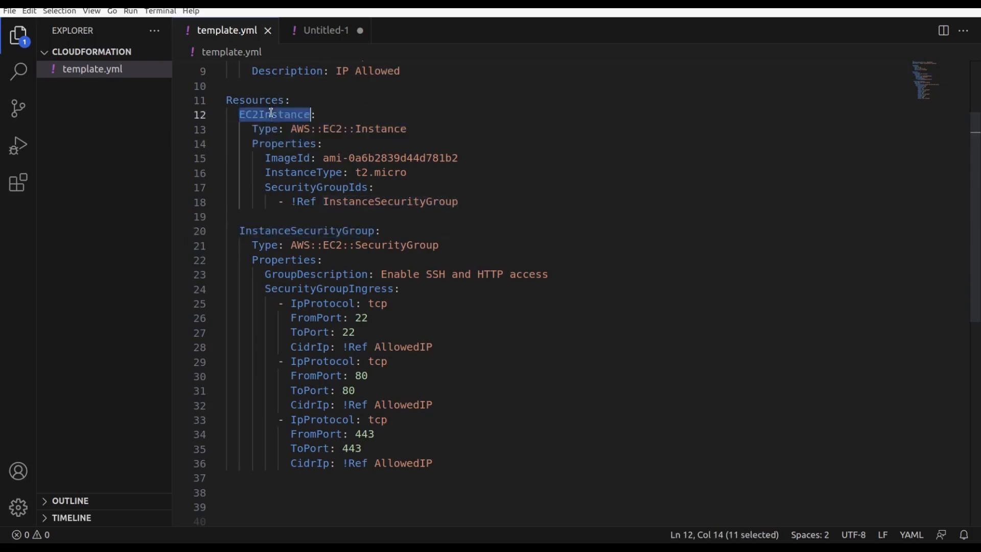
{"action": "left_click_drag", "start_coordinate": [264, 188], "coordinate": [469, 199]}
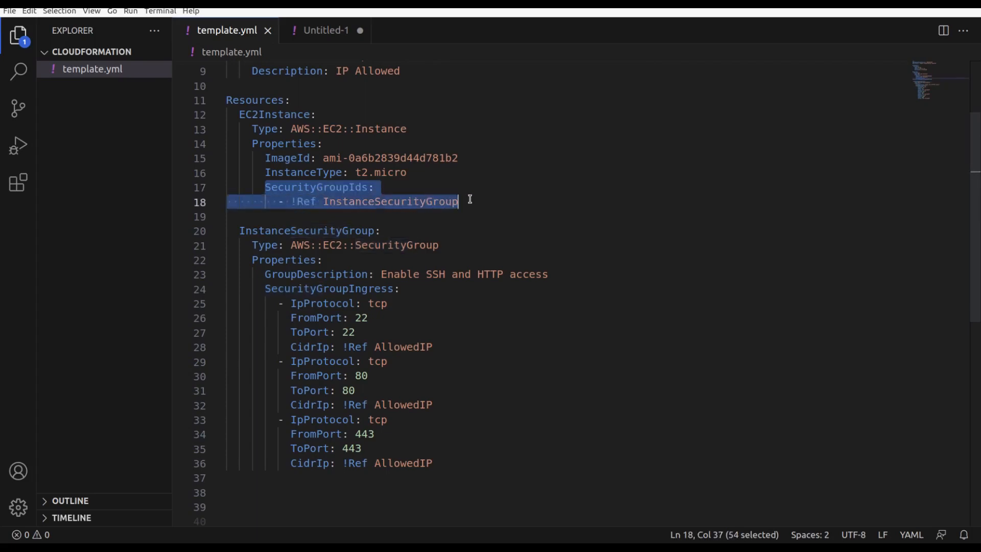
{"action": "left_click", "coordinate": [404, 208]}
{"action": "scroll", "coordinate": [405, 208], "scroll_direction": "up", "scroll_amount": 4}
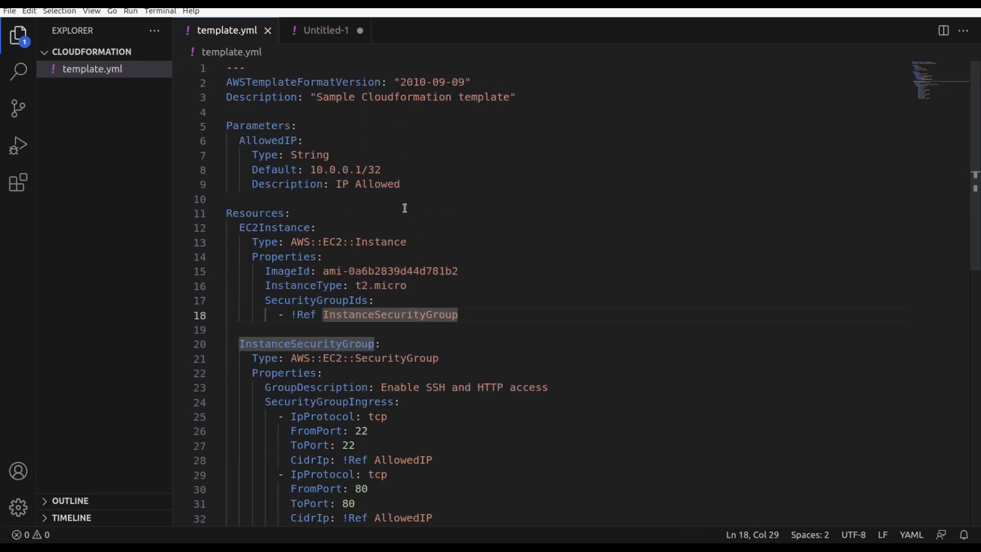
{"action": "double_click", "coordinate": [289, 300]}
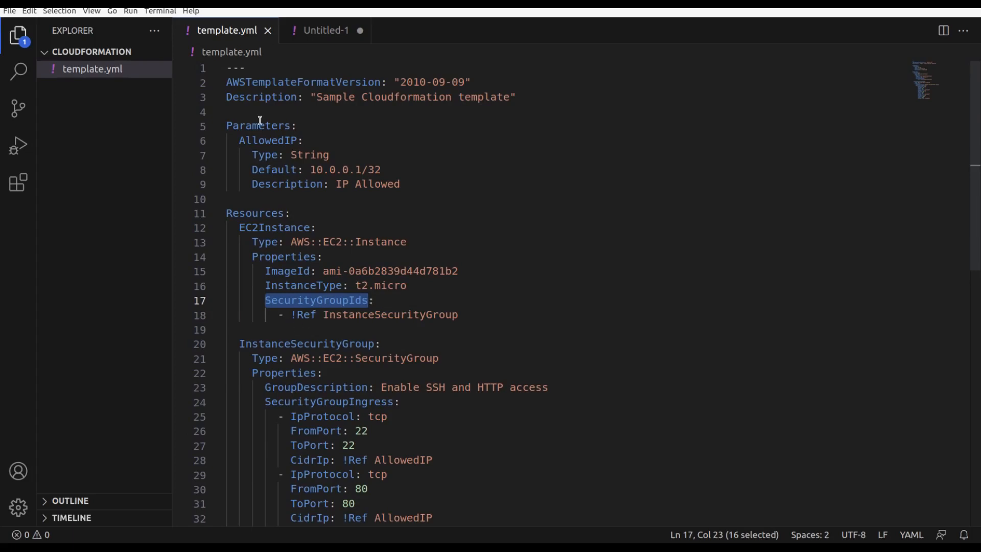
Review the AllowedIP parameter definition, its references in the ingress rules, and the AWSTemplateFormatVersion value
{"action": "left_click_drag", "start_coordinate": [239, 140], "coordinate": [412, 184]}
{"action": "left_click", "coordinate": [340, 170]}
{"action": "double_click", "coordinate": [259, 142]}
{"action": "scroll", "coordinate": [343, 223], "scroll_direction": "down", "scroll_amount": 2}
{"action": "scroll", "coordinate": [343, 223], "scroll_direction": "down", "scroll_amount": 2}
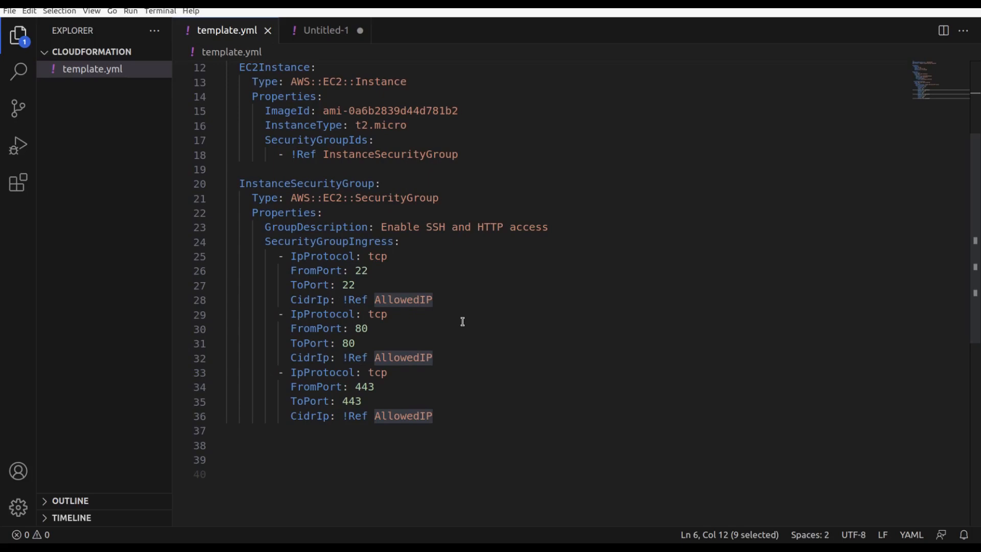
{"action": "scroll", "coordinate": [397, 323], "scroll_direction": "up", "scroll_amount": 4}
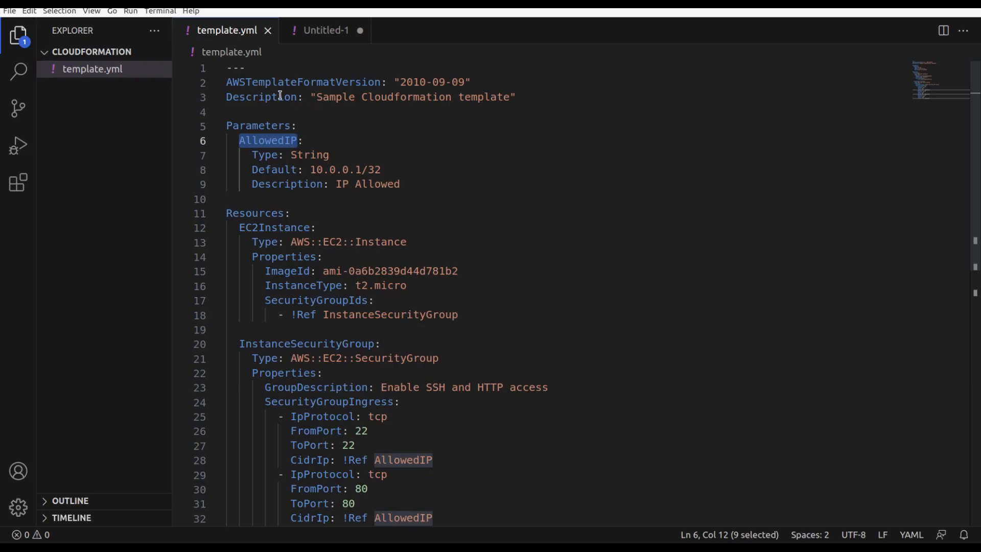
{"action": "double_click", "coordinate": [415, 83]}
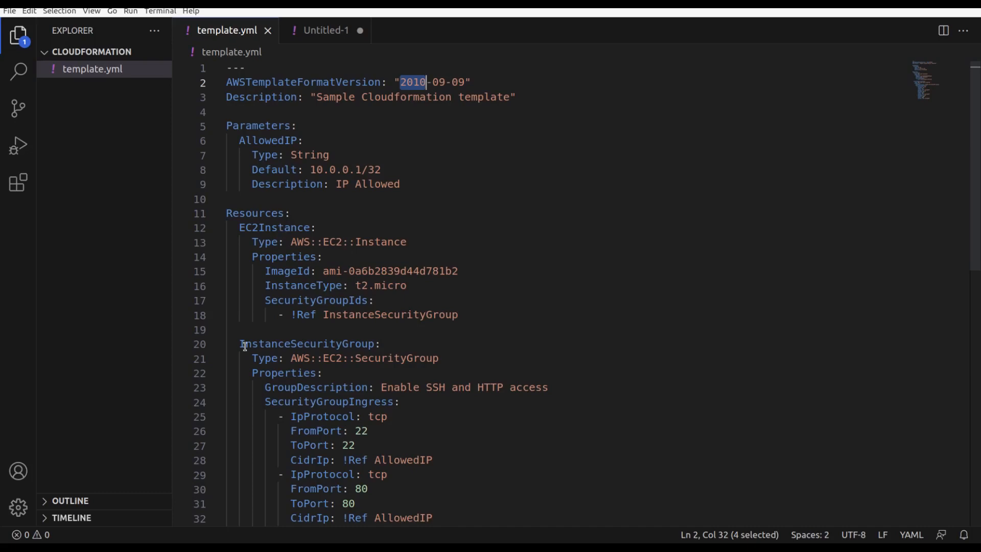
Review the InstanceSecurityGroup definition, the EC2Instance properties, the template format version and the Resources section in template.yml
{"action": "left_click_drag", "start_coordinate": [239, 343], "coordinate": [445, 507]}
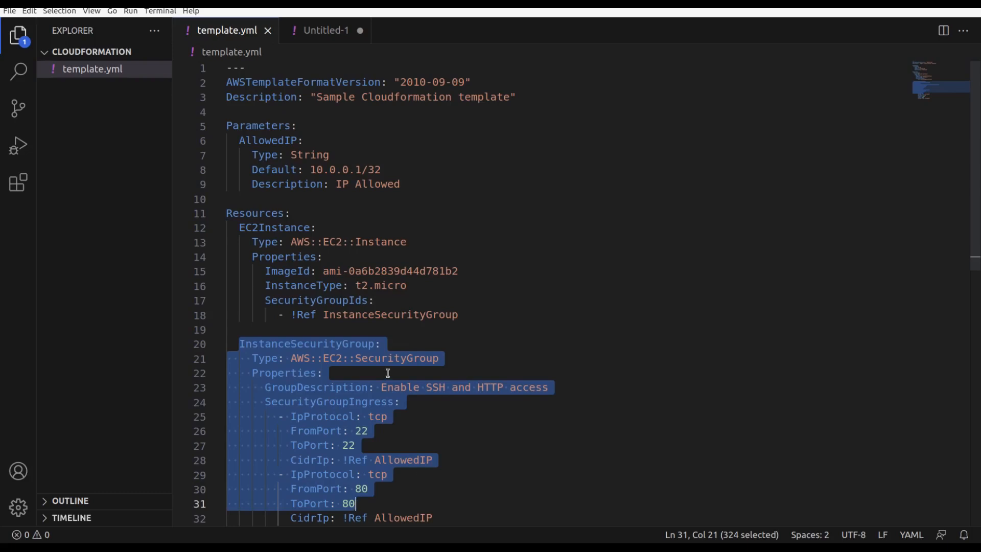
{"action": "left_click_drag", "start_coordinate": [424, 315], "coordinate": [459, 314]}
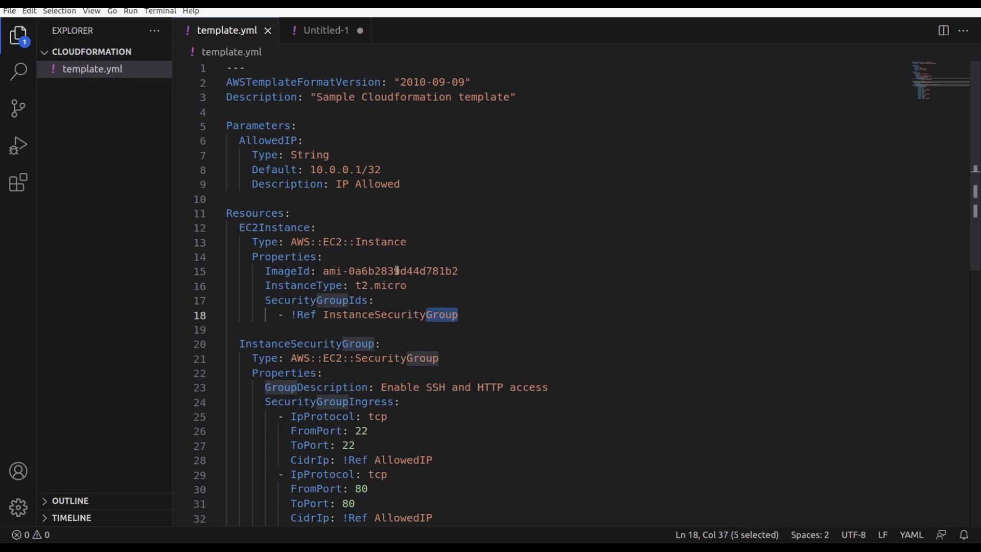
{"action": "left_click_drag", "start_coordinate": [400, 270], "coordinate": [465, 272]}
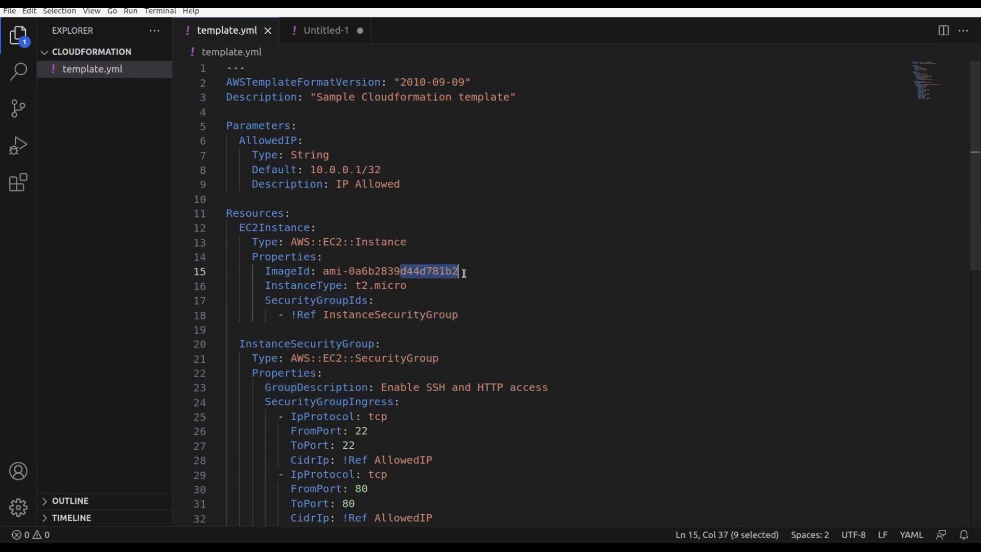
{"action": "left_click_drag", "start_coordinate": [347, 271], "coordinate": [407, 243]}
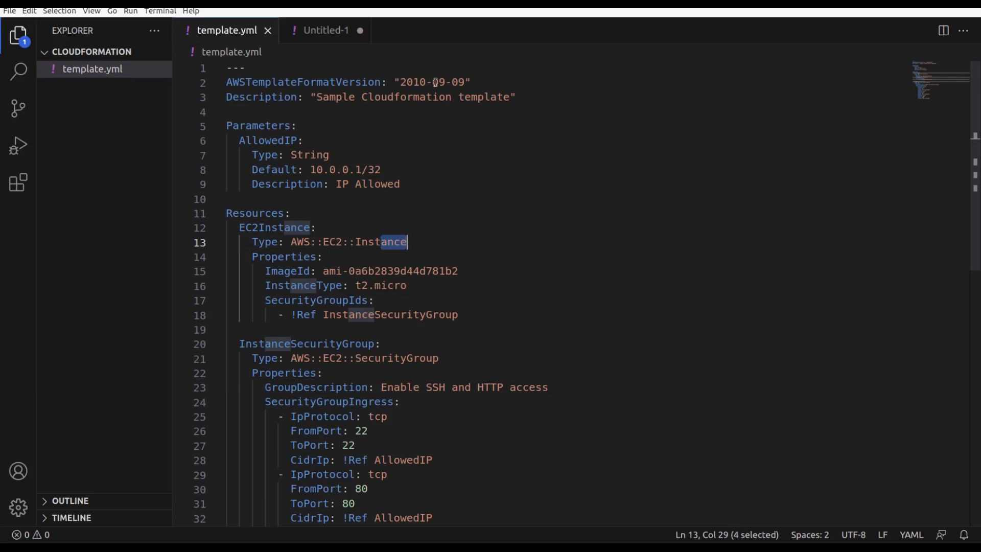
{"action": "left_click", "coordinate": [459, 84]}
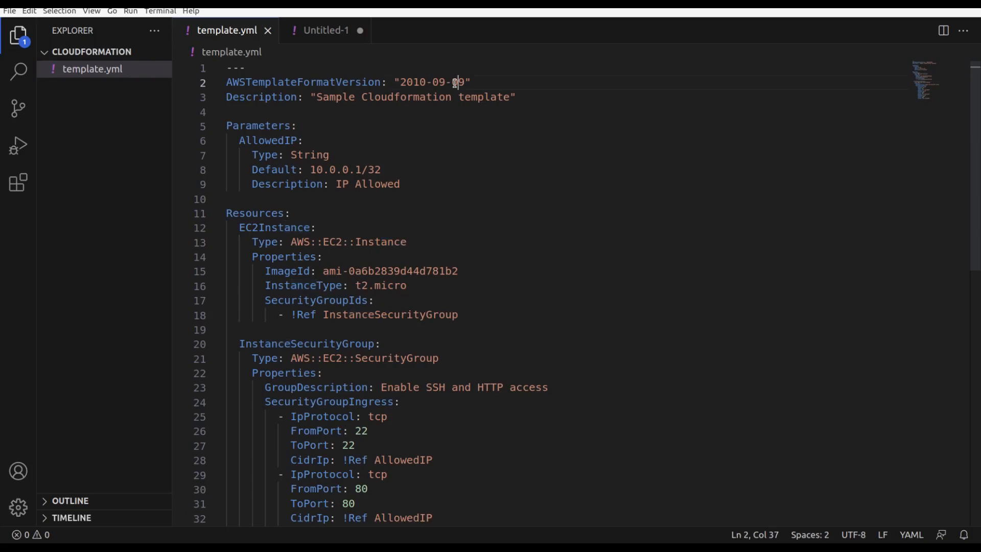
{"action": "left_click", "coordinate": [228, 214]}
{"action": "left_click_drag", "start_coordinate": [228, 213], "coordinate": [425, 482]}
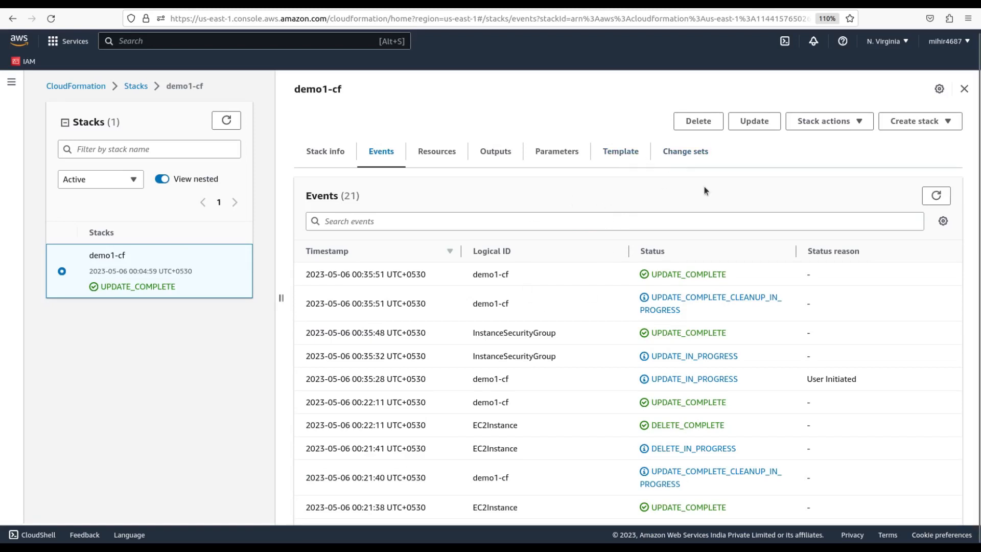
Switch to the AWS CloudFormation console, delete the demo1-cf stack, and refresh its events and the stack list to follow the deletion
{"action": "left_click", "coordinate": [698, 123]}
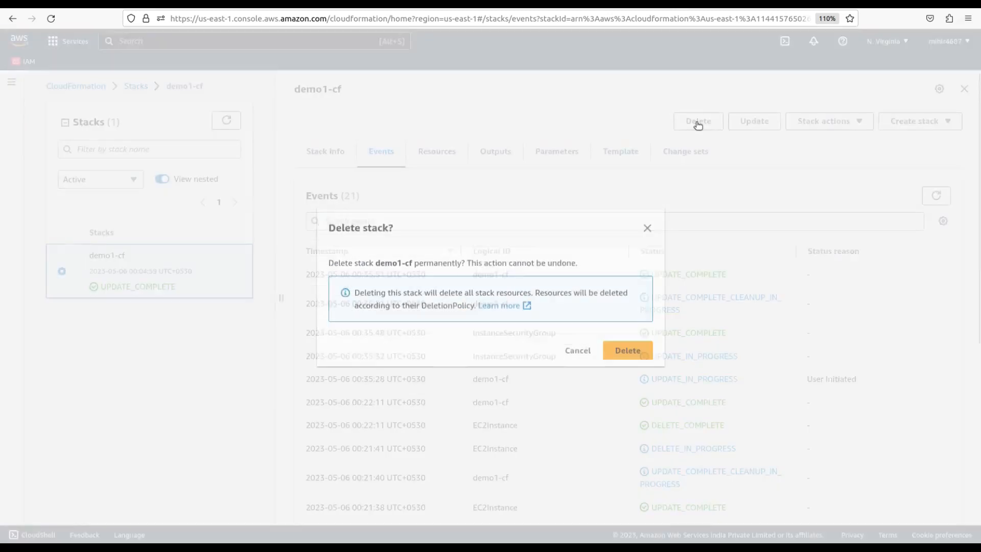
{"action": "left_click", "coordinate": [621, 348]}
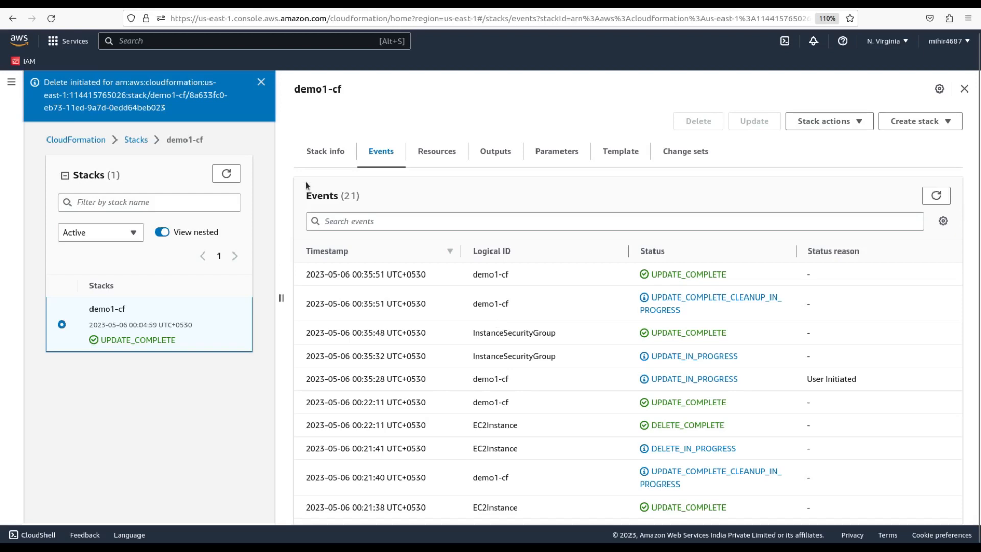
{"action": "left_click", "coordinate": [936, 196]}
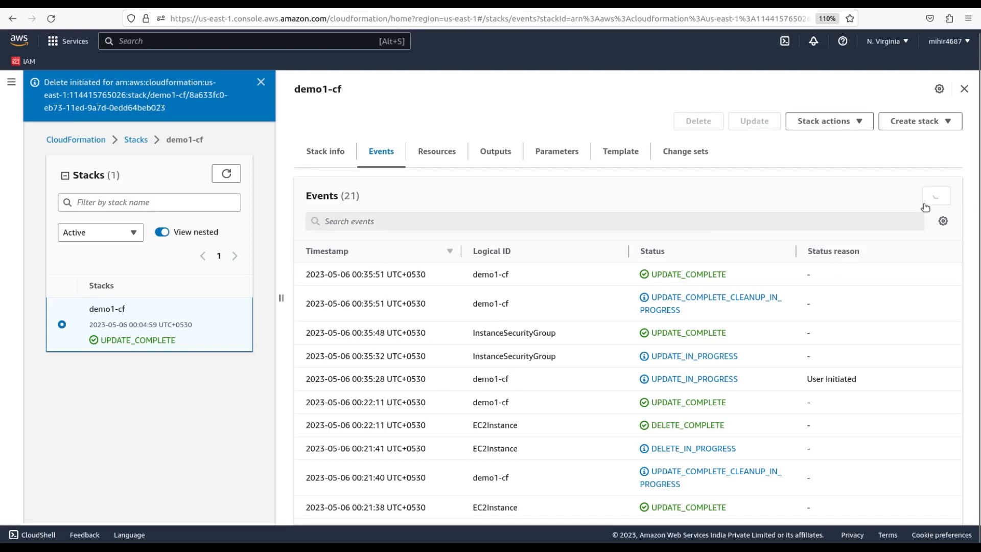
{"action": "left_click_drag", "start_coordinate": [798, 303], "coordinate": [659, 295]}
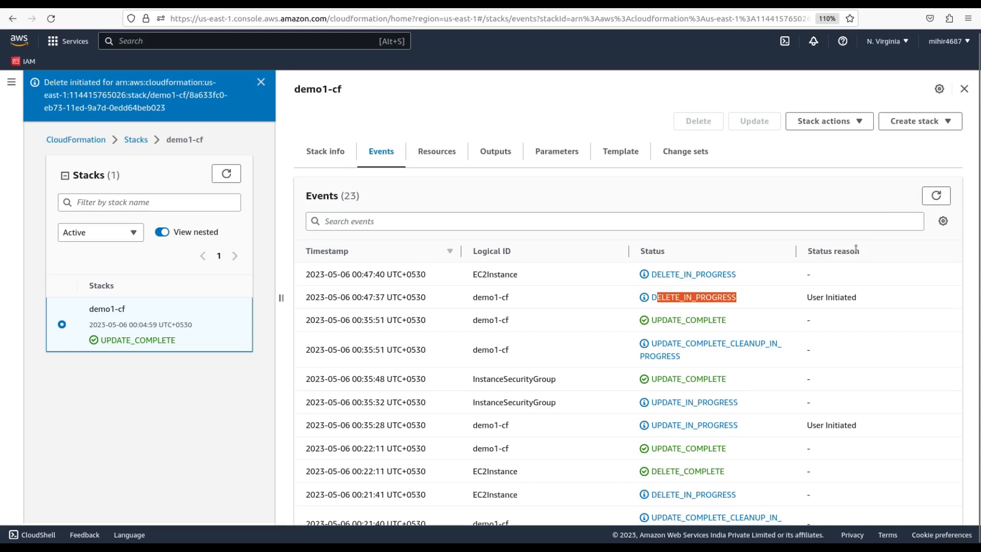
{"action": "left_click", "coordinate": [937, 197]}
{"action": "left_click", "coordinate": [938, 196]}
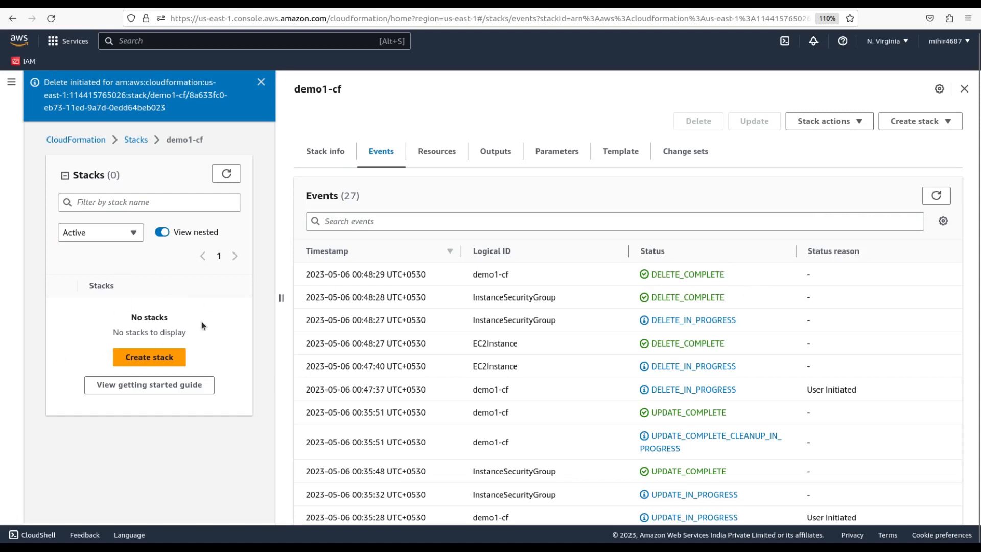
{"action": "left_click", "coordinate": [229, 169]}
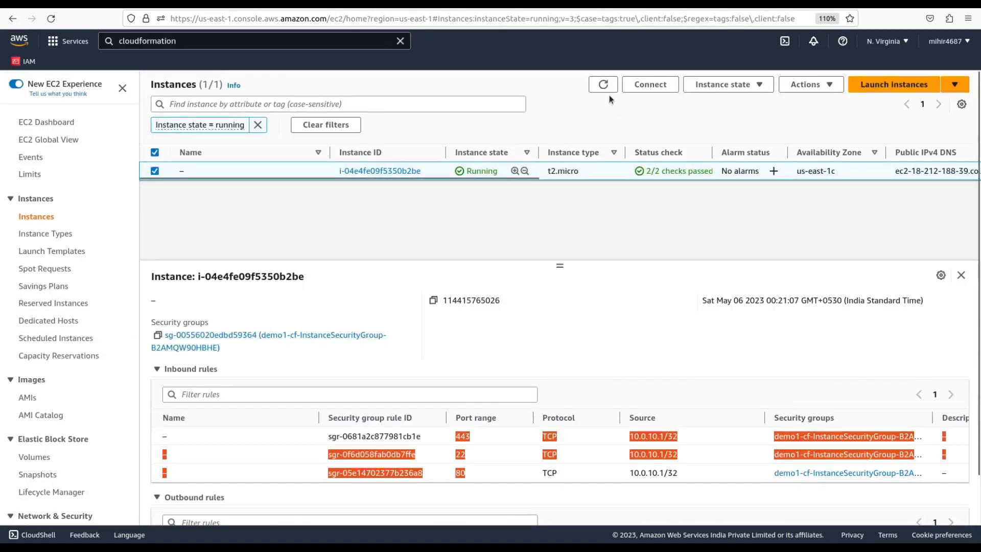
On the EC2 Instances page, reload the running instances, open the old instance's security group link and close the instance details
{"action": "left_click", "coordinate": [604, 84]}
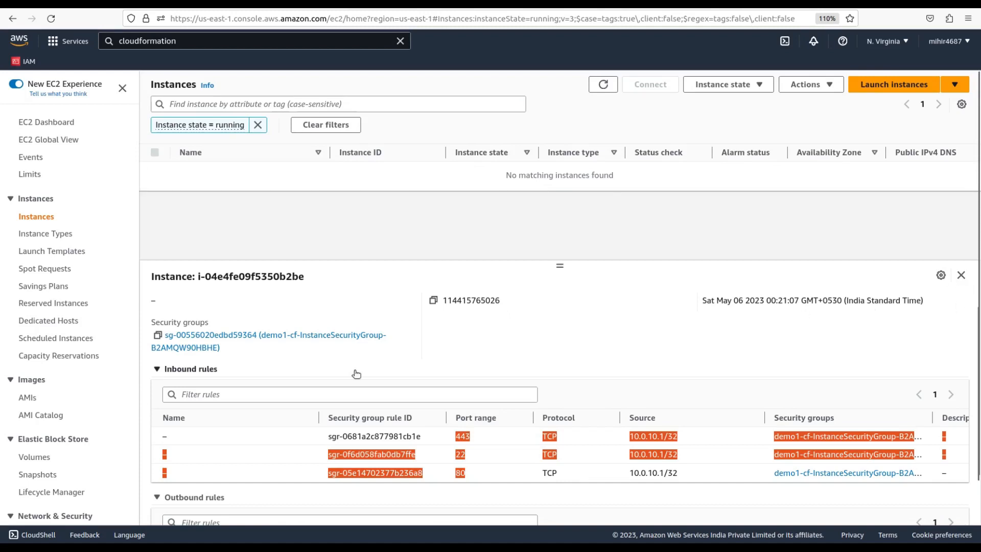
{"action": "left_click", "coordinate": [218, 339]}
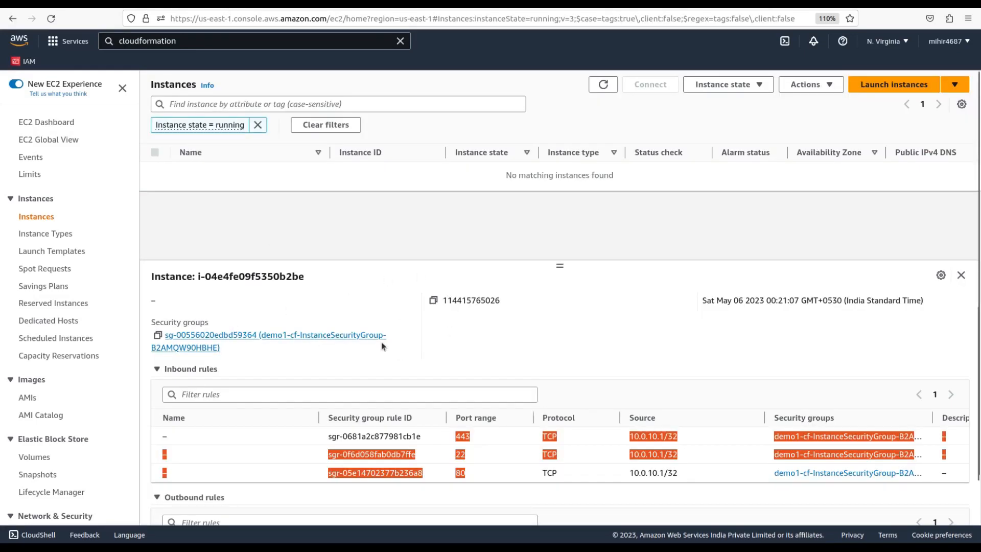
{"action": "left_click", "coordinate": [962, 276]}
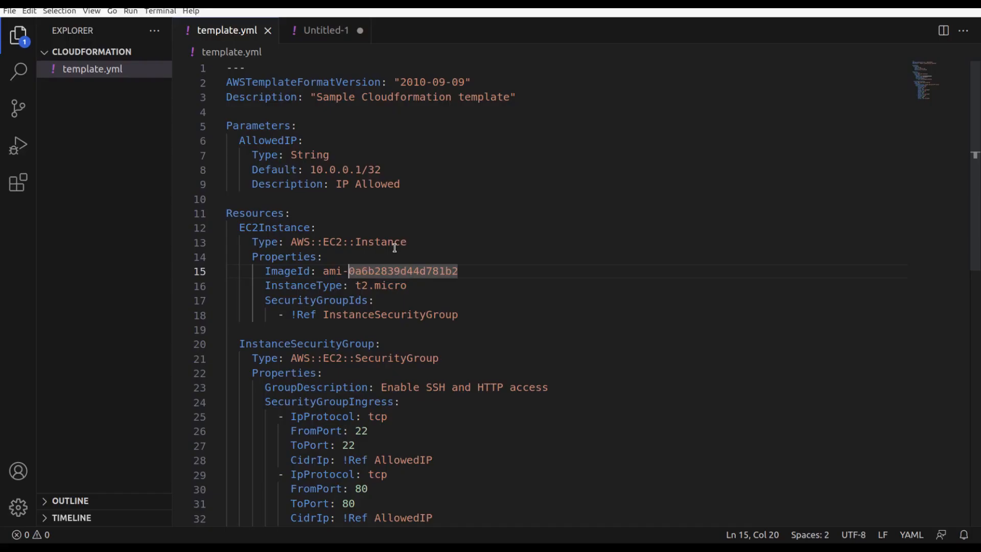
Switch back to template.yml in Visual Studio Code and look over the parameters and the EC2Instance resource type
{"action": "scroll", "coordinate": [394, 248], "scroll_direction": "down", "scroll_amount": 1}
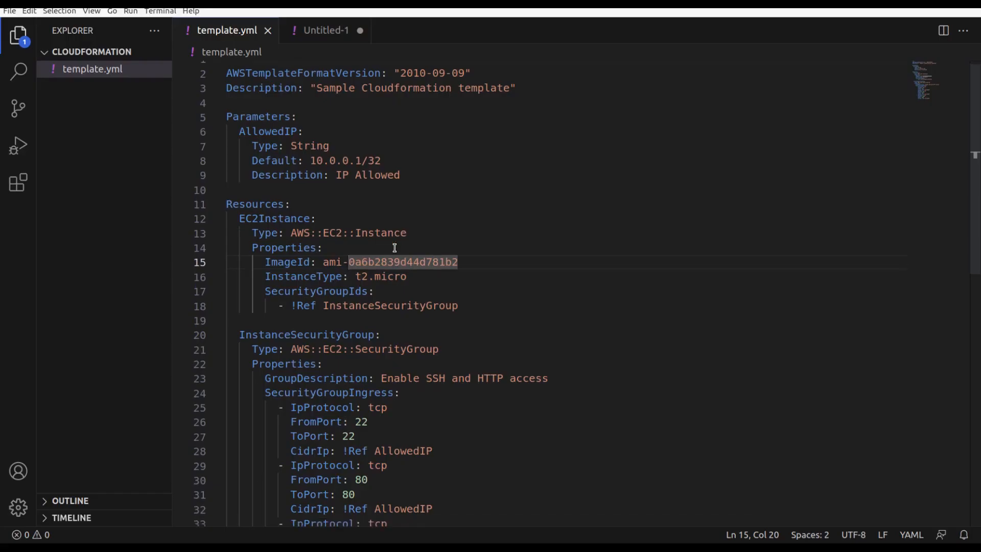
{"action": "scroll", "coordinate": [358, 277], "scroll_direction": "down", "scroll_amount": 3}
{"action": "scroll", "coordinate": [358, 276], "scroll_direction": "up", "scroll_amount": 4}
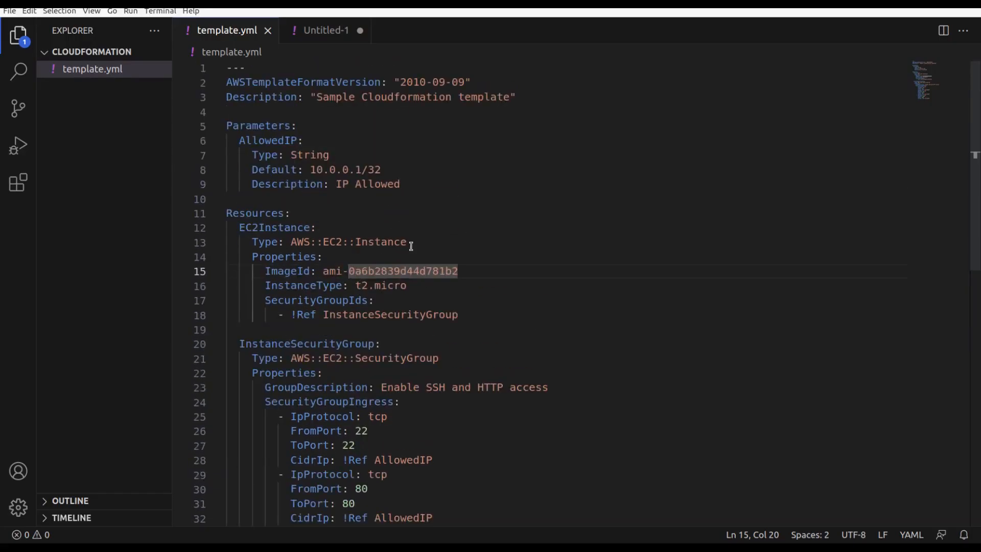
{"action": "left_click", "coordinate": [381, 242]}
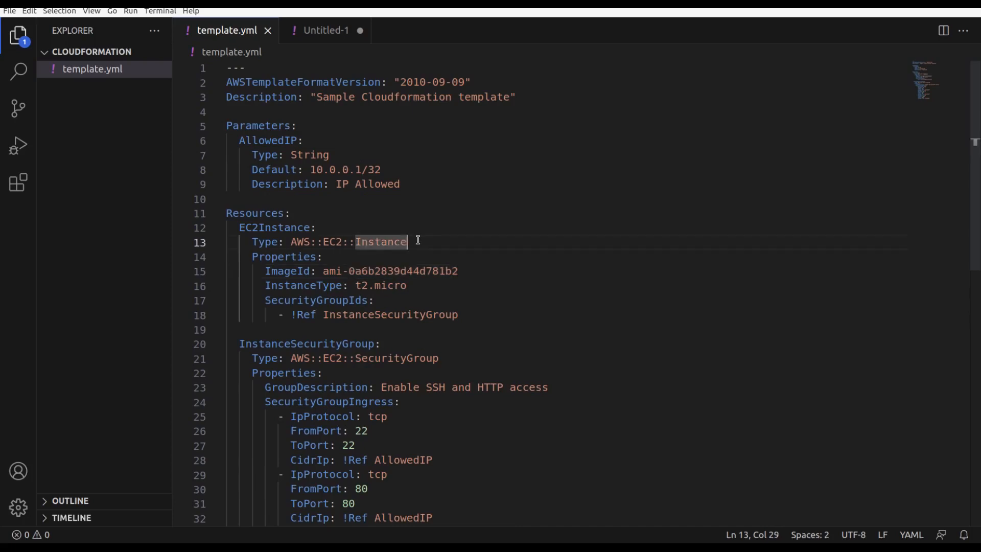